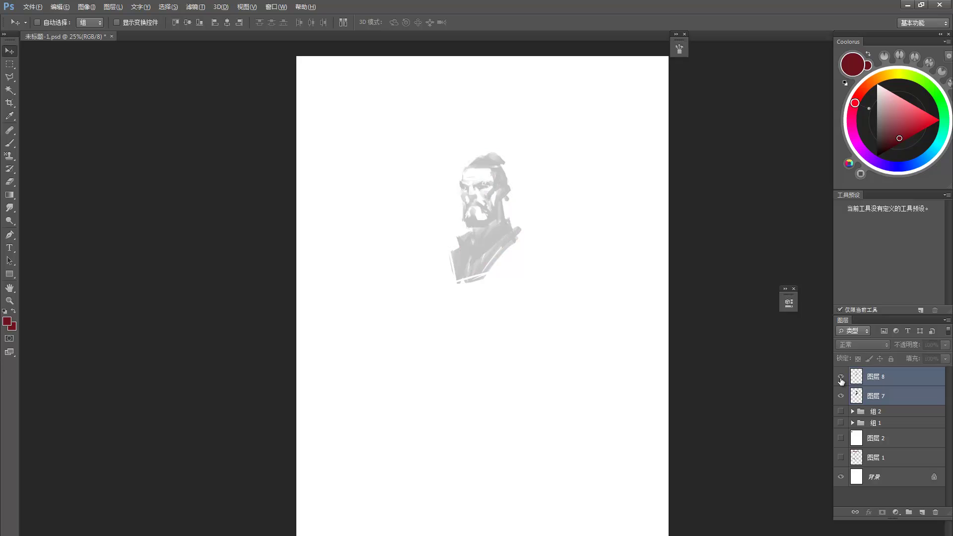
# Group the two portrait layers 图层 8 and 图层 7 into a new group and hide it
pyautogui.click(842, 381)
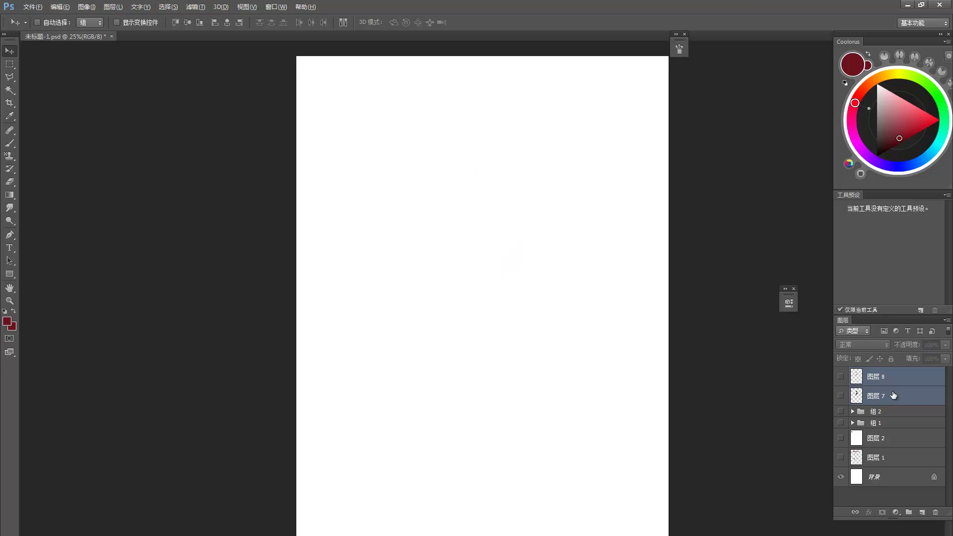
pyautogui.click(841, 383)
pyautogui.click(840, 394)
pyautogui.click(841, 383)
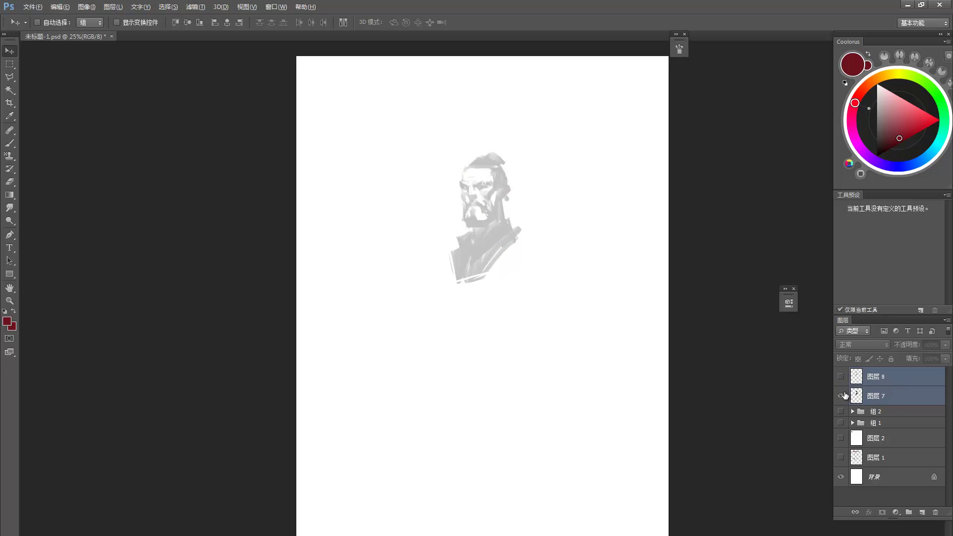
pyautogui.click(843, 394)
pyautogui.moveTo(913, 393); pyautogui.dragTo(908, 513)
pyautogui.click(841, 373)
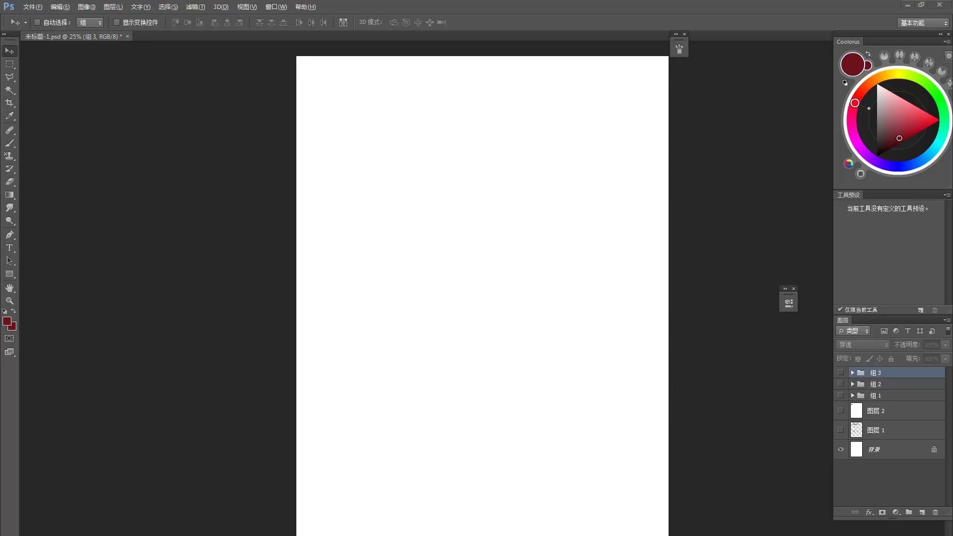
# Create a new empty layer above the groups and set the brush colour to black
pyautogui.click(413, 195)
pyautogui.press('b')
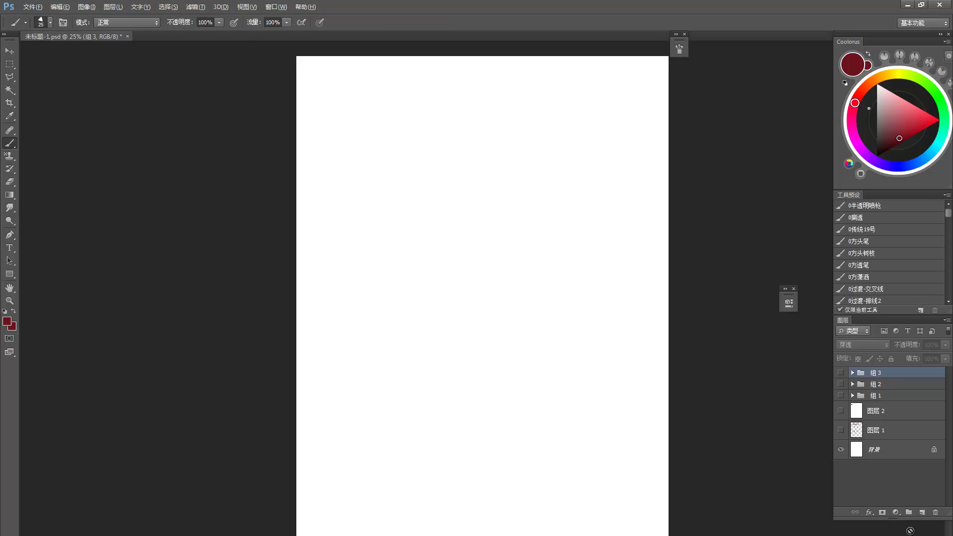
pyautogui.click(920, 512)
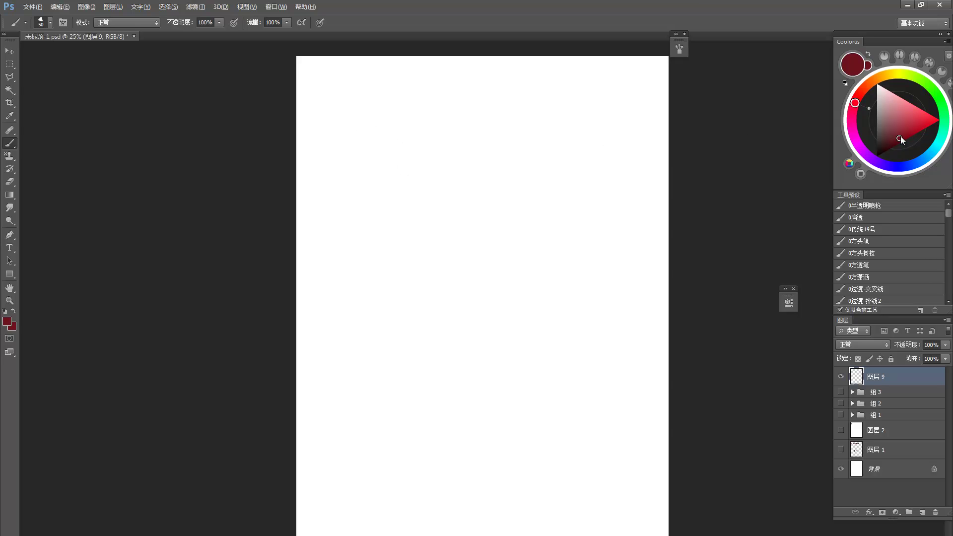
pyautogui.moveTo(899, 138); pyautogui.dragTo(867, 158)
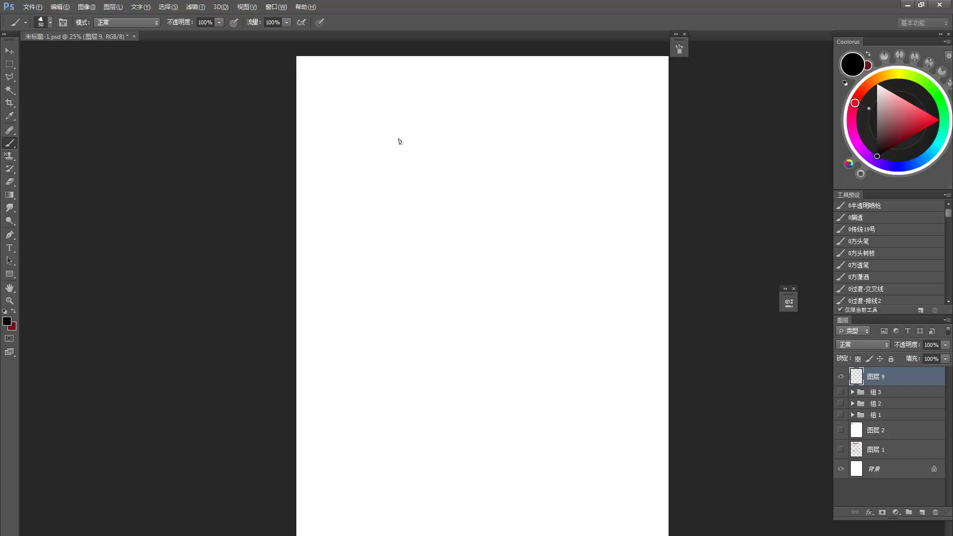
# Brush in the head's left contour, the top of the skull and soft shading strokes on the forehead
pyautogui.moveTo(407, 136)
pyautogui.mouseDown()
pyautogui.moveTo(399, 158)
pyautogui.moveTo(415, 185)
pyautogui.mouseUp()
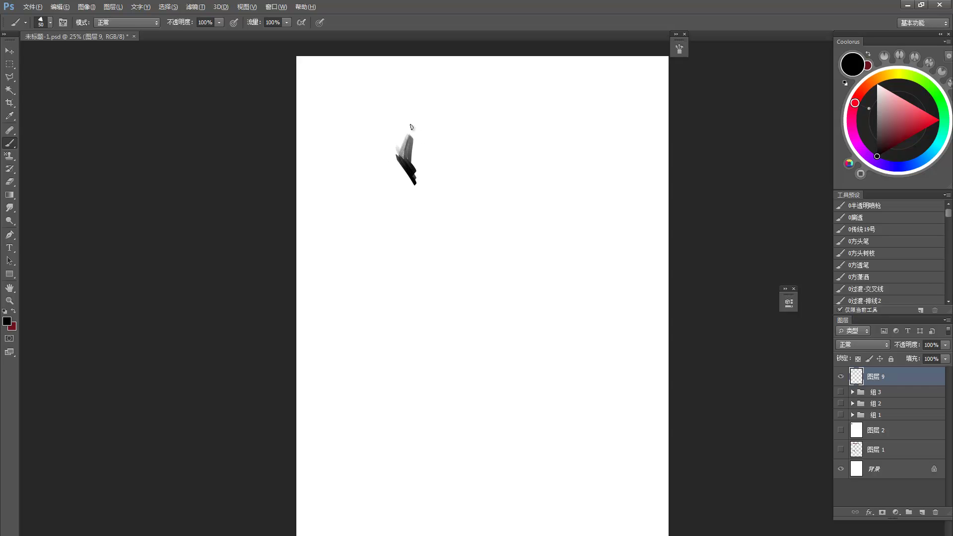
pyautogui.moveTo(406, 136); pyautogui.dragTo(453, 132)
pyautogui.moveTo(452, 133)
pyautogui.mouseDown()
pyautogui.moveTo(471, 163)
pyautogui.moveTo(457, 166)
pyautogui.moveTo(466, 140)
pyautogui.mouseUp()
pyautogui.moveTo(448, 176); pyautogui.dragTo(460, 140)
pyautogui.moveTo(433, 186); pyautogui.dragTo(452, 134)
pyautogui.moveTo(424, 183); pyautogui.dragTo(449, 133)
pyautogui.moveTo(415, 184)
pyautogui.mouseDown()
pyautogui.moveTo(446, 132)
pyautogui.moveTo(409, 161)
pyautogui.mouseUp()
pyautogui.hotkey('ctrl', 'z')
pyautogui.moveTo(466, 144)
pyautogui.mouseDown()
pyautogui.moveTo(443, 165)
pyautogui.moveTo(436, 150)
pyautogui.moveTo(410, 164)
pyautogui.moveTo(434, 145)
pyautogui.moveTo(401, 187)
pyautogui.moveTo(409, 184)
pyautogui.moveTo(395, 181)
pyautogui.moveTo(409, 206)
pyautogui.mouseUp()
pyautogui.moveTo(406, 170); pyautogui.dragTo(397, 182)
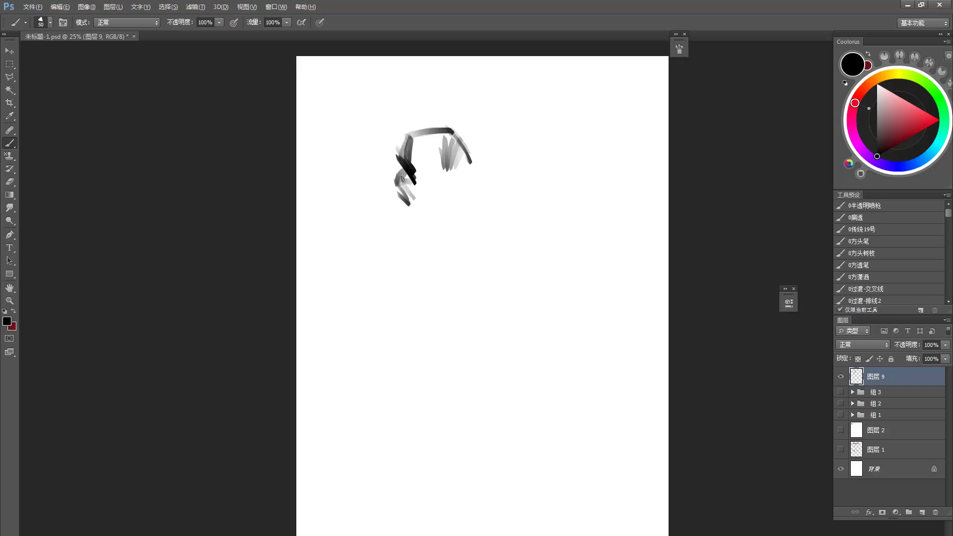
# Paint the right side of the face and block in the jaw with dark strokes under the chin
pyautogui.moveTo(457, 132); pyautogui.dragTo(472, 155)
pyautogui.moveTo(460, 134)
pyautogui.mouseDown()
pyautogui.moveTo(480, 191)
pyautogui.moveTo(468, 213)
pyautogui.moveTo(475, 237)
pyautogui.mouseUp()
pyautogui.moveTo(417, 201); pyautogui.dragTo(412, 222)
pyautogui.moveTo(408, 213); pyautogui.dragTo(444, 243)
pyautogui.moveTo(416, 221)
pyautogui.mouseDown()
pyautogui.moveTo(440, 242)
pyautogui.moveTo(482, 217)
pyautogui.mouseUp()
pyautogui.moveTo(438, 258); pyautogui.dragTo(476, 234)
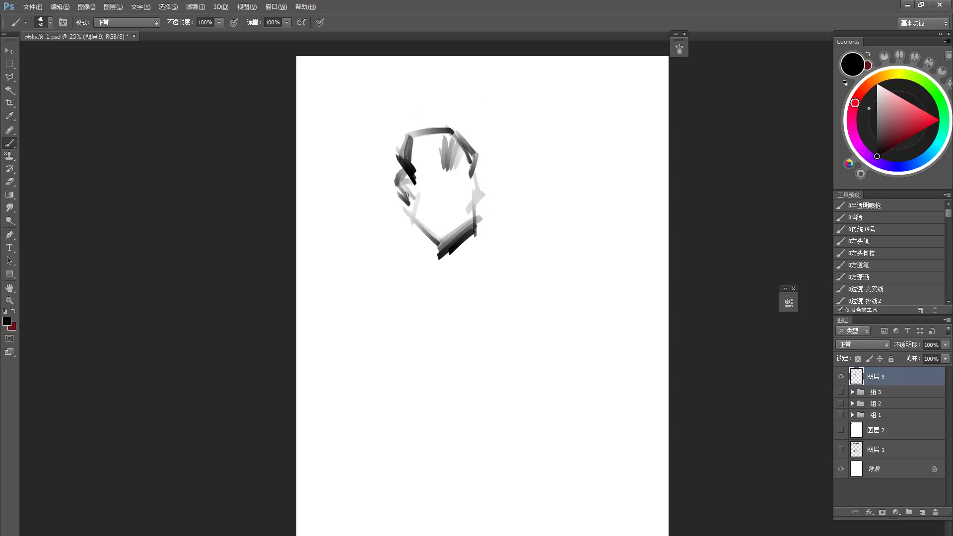
# Sketch the neck lines below the jaw and erase the stray marks at the neck's left edge
pyautogui.moveTo(406, 214); pyautogui.dragTo(420, 266)
pyautogui.moveTo(466, 242)
pyautogui.mouseDown()
pyautogui.moveTo(440, 270)
pyautogui.moveTo(440, 293)
pyautogui.moveTo(455, 250)
pyautogui.moveTo(406, 273)
pyautogui.mouseUp()
pyautogui.moveTo(398, 233)
pyautogui.mouseDown()
pyautogui.moveTo(423, 278)
pyautogui.moveTo(403, 258)
pyautogui.mouseUp()
pyautogui.moveTo(411, 234); pyautogui.dragTo(404, 259)
pyautogui.press('e')
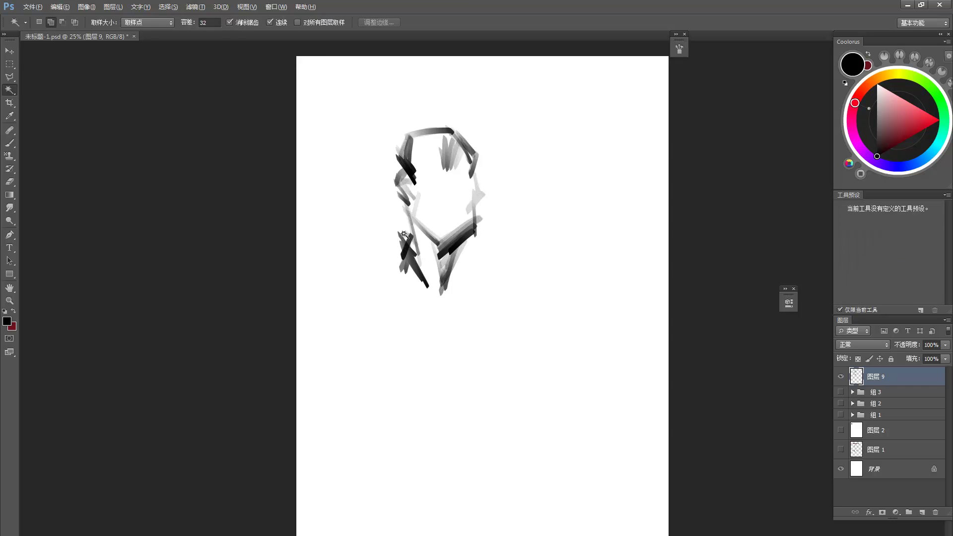
pyautogui.moveTo(401, 227)
pyautogui.mouseDown()
pyautogui.moveTo(400, 251)
pyautogui.moveTo(408, 234)
pyautogui.mouseUp()
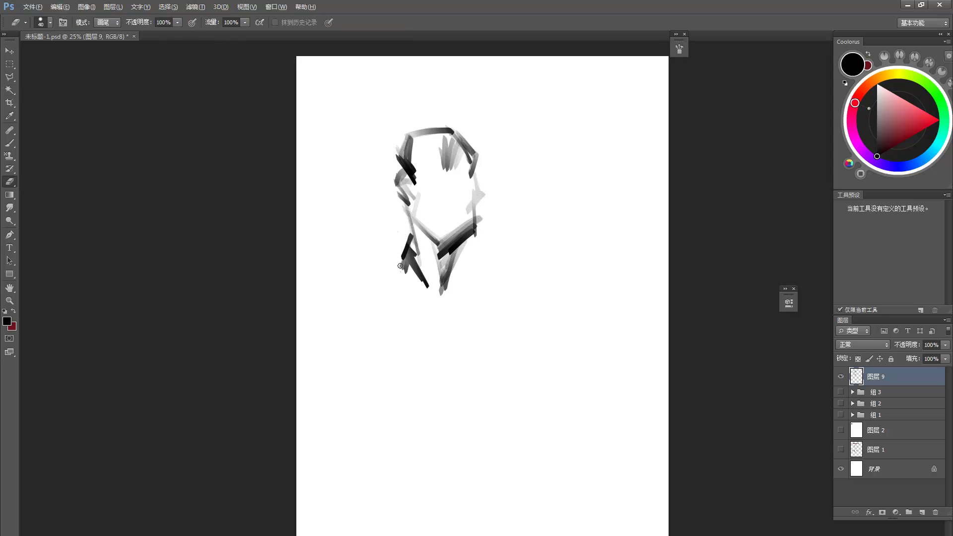
pyautogui.press('b')
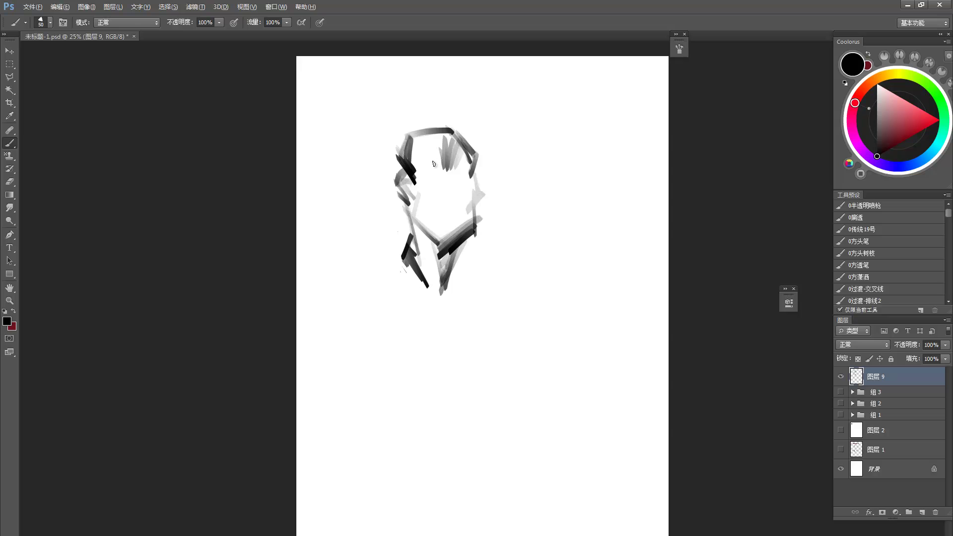
# Block in the brow and nose shadows and darken the left cheek down to the jaw
pyautogui.moveTo(429, 178)
pyautogui.mouseDown()
pyautogui.moveTo(471, 160)
pyautogui.moveTo(449, 188)
pyautogui.moveTo(457, 177)
pyautogui.moveTo(457, 208)
pyautogui.moveTo(453, 190)
pyautogui.moveTo(408, 205)
pyautogui.moveTo(427, 207)
pyautogui.moveTo(410, 209)
pyautogui.moveTo(425, 207)
pyautogui.moveTo(422, 195)
pyautogui.moveTo(405, 202)
pyautogui.moveTo(421, 208)
pyautogui.moveTo(410, 210)
pyautogui.moveTo(425, 226)
pyautogui.moveTo(408, 212)
pyautogui.moveTo(407, 235)
pyautogui.moveTo(408, 222)
pyautogui.moveTo(428, 224)
pyautogui.moveTo(403, 247)
pyautogui.moveTo(435, 239)
pyautogui.mouseUp()
pyautogui.moveTo(420, 231)
pyautogui.mouseDown()
pyautogui.moveTo(414, 242)
pyautogui.moveTo(435, 241)
pyautogui.mouseUp()
pyautogui.moveTo(403, 202); pyautogui.dragTo(397, 212)
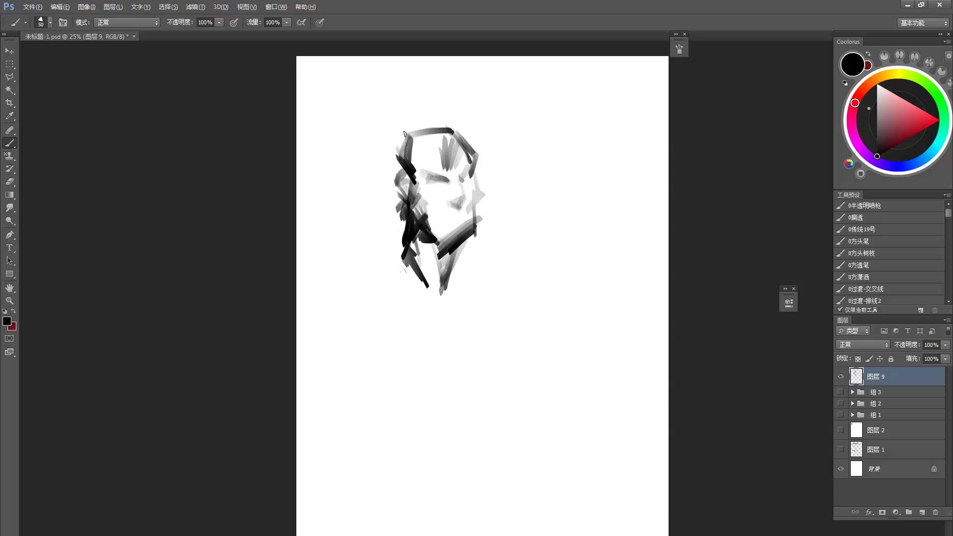
# Paint hair strokes sweeping down the left side of the head and across the top of the forehead
pyautogui.moveTo(403, 139); pyautogui.dragTo(373, 190)
pyautogui.moveTo(396, 158); pyautogui.dragTo(392, 181)
pyautogui.moveTo(407, 133); pyautogui.dragTo(369, 191)
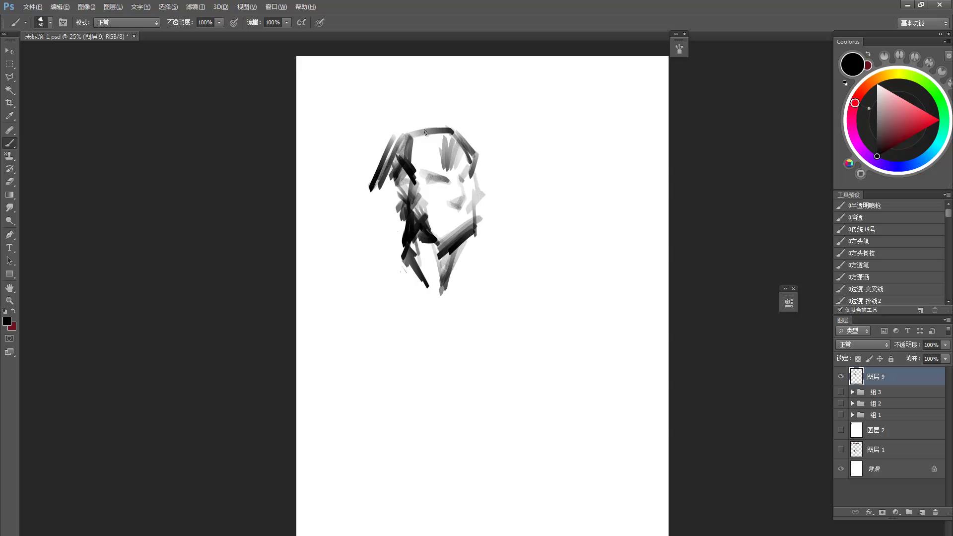
pyautogui.moveTo(406, 133); pyautogui.dragTo(452, 147)
pyautogui.moveTo(462, 131); pyautogui.dragTo(448, 151)
pyautogui.moveTo(450, 125); pyautogui.dragTo(438, 139)
pyautogui.moveTo(360, 160); pyautogui.dragTo(397, 188)
pyautogui.moveTo(343, 124); pyautogui.dragTo(404, 151)
pyautogui.moveTo(360, 146); pyautogui.dragTo(400, 190)
pyautogui.hotkey('ctrl', 'alt', 'z')
pyautogui.hotkey('ctrl', 'alt', 'z')
pyautogui.hotkey('ctrl', 'alt', 'z')
# Add dark hair strokes around the left temple, with strands flaring outward from the head
pyautogui.moveTo(381, 180); pyautogui.dragTo(400, 189)
pyautogui.moveTo(396, 138)
pyautogui.mouseDown()
pyautogui.moveTo(380, 164)
pyautogui.moveTo(393, 182)
pyautogui.mouseUp()
pyautogui.moveTo(358, 156); pyautogui.dragTo(392, 185)
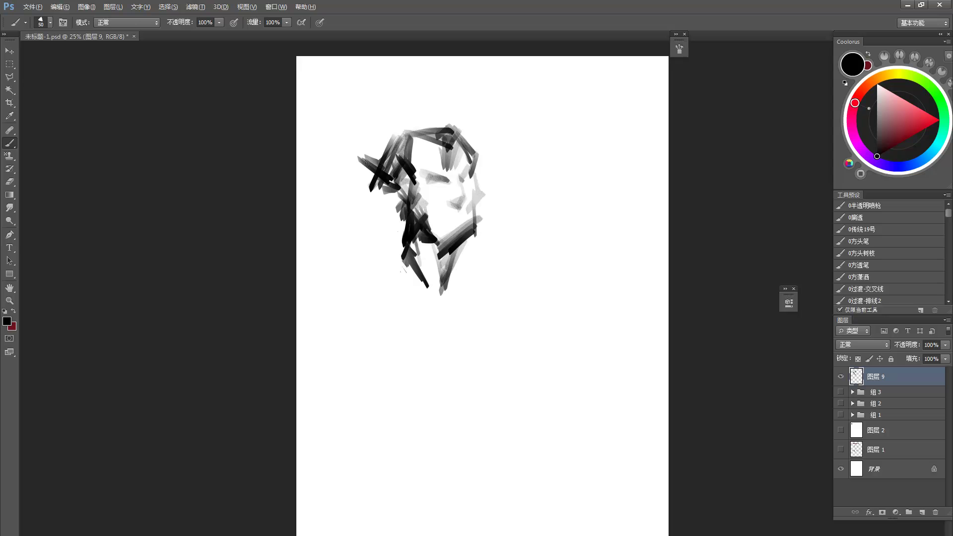
# Erase the flared hair strands to clean up the silhouette left of the head
pyautogui.press('w')
pyautogui.press('r')
pyautogui.moveTo(375, 174)
pyautogui.mouseDown()
pyautogui.moveTo(359, 162)
pyautogui.moveTo(374, 177)
pyautogui.mouseUp()
pyautogui.press('e')
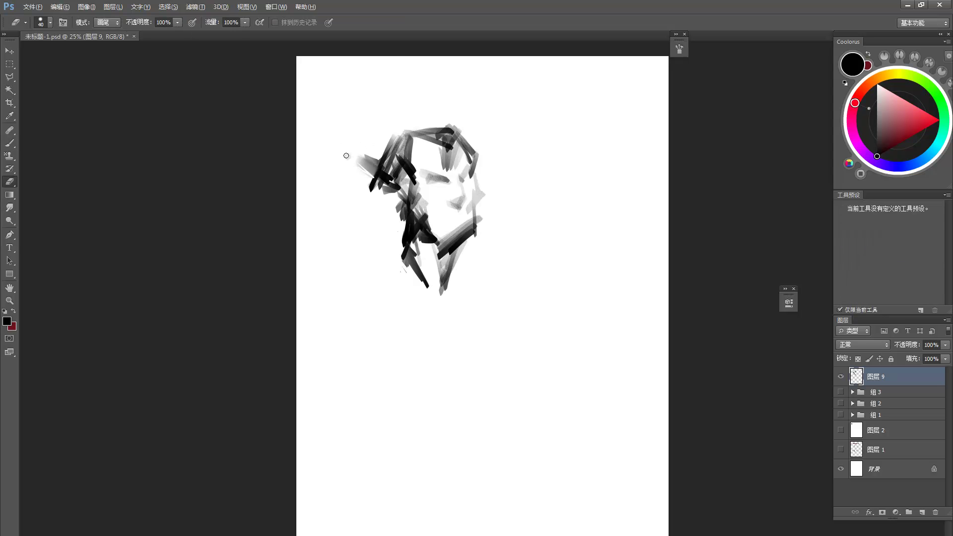
pyautogui.press('b')
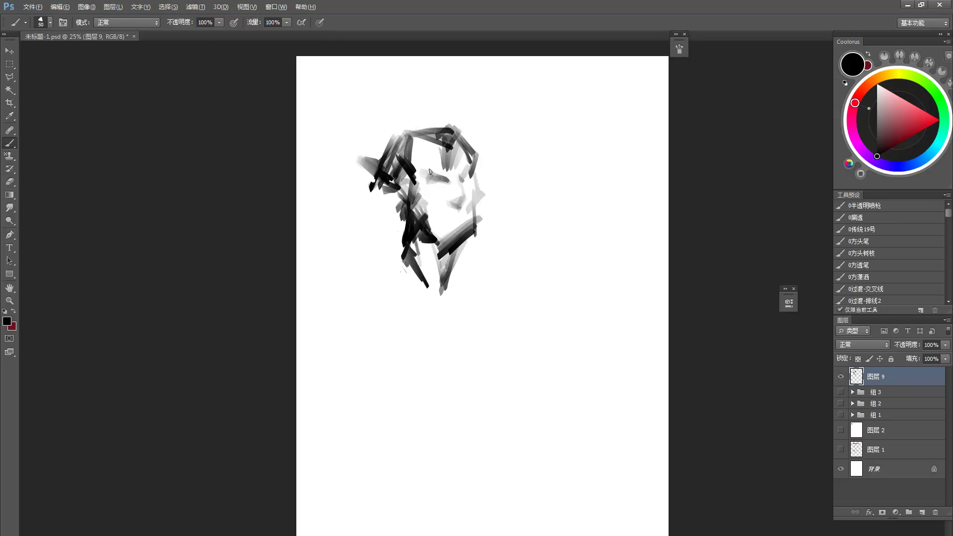
pyautogui.press('e')
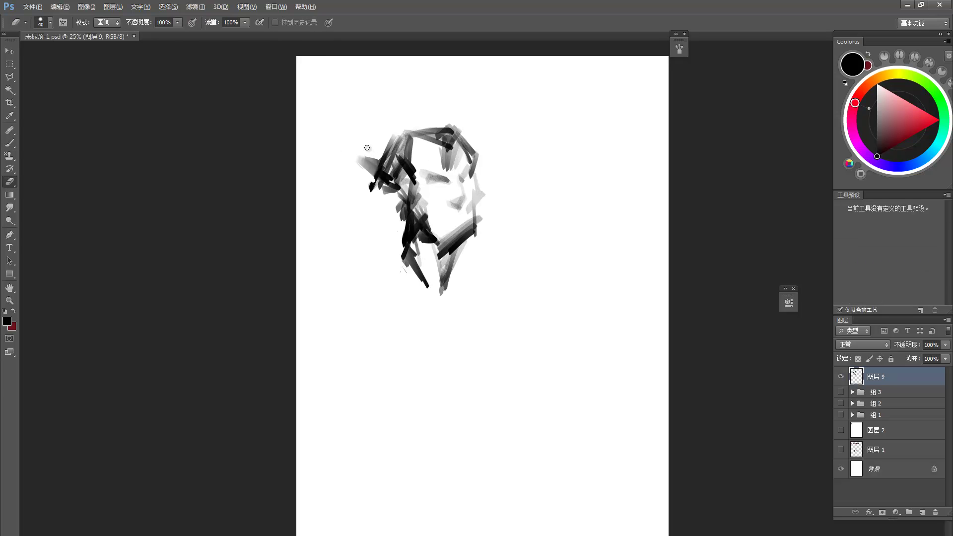
pyautogui.moveTo(366, 149); pyautogui.dragTo(359, 189)
pyautogui.moveTo(385, 136)
pyautogui.mouseDown()
pyautogui.moveTo(360, 196)
pyautogui.moveTo(368, 184)
pyautogui.mouseUp()
pyautogui.press('b')
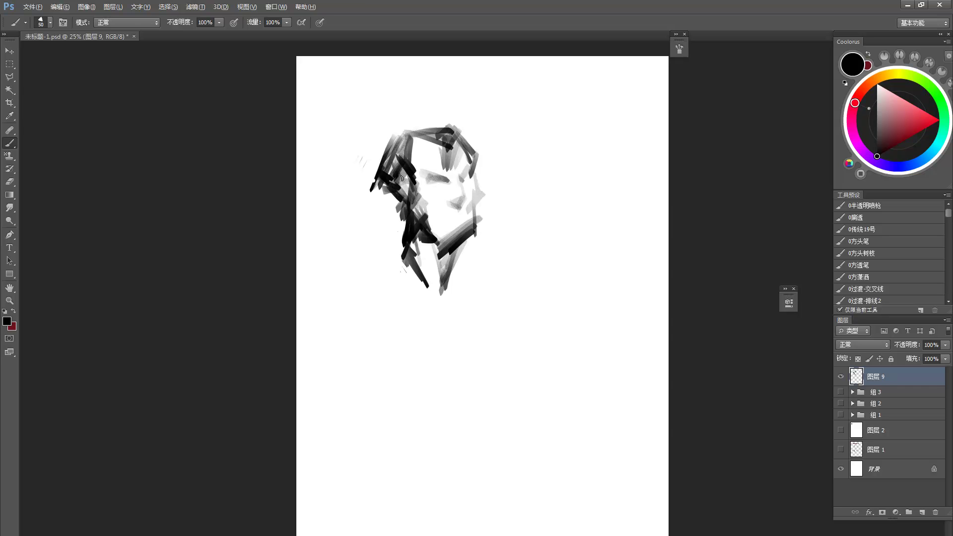
# Erase light gaps around the ear, darken the eye area and paint a strand of fringe over the forehead
pyautogui.press('e')
pyautogui.moveTo(400, 179)
pyautogui.mouseDown()
pyautogui.moveTo(405, 194)
pyautogui.moveTo(404, 179)
pyautogui.moveTo(448, 171)
pyautogui.mouseUp()
pyautogui.press('b')
pyautogui.moveTo(442, 144)
pyautogui.mouseDown()
pyautogui.moveTo(427, 131)
pyautogui.moveTo(425, 163)
pyautogui.mouseUp()
pyautogui.moveTo(425, 130); pyautogui.dragTo(426, 164)
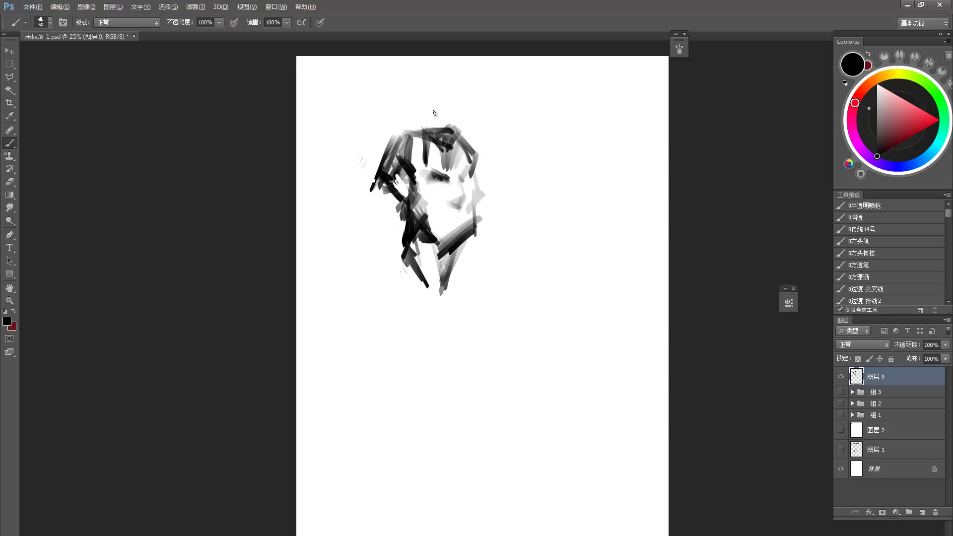
# Paint hair volume over the crown and down the right side, then trim its outer edge with the eraser
pyautogui.moveTo(426, 116)
pyautogui.mouseDown()
pyautogui.moveTo(397, 132)
pyautogui.moveTo(422, 114)
pyautogui.moveTo(417, 126)
pyautogui.moveTo(461, 127)
pyautogui.moveTo(492, 158)
pyautogui.mouseUp()
pyautogui.moveTo(462, 124); pyautogui.dragTo(489, 155)
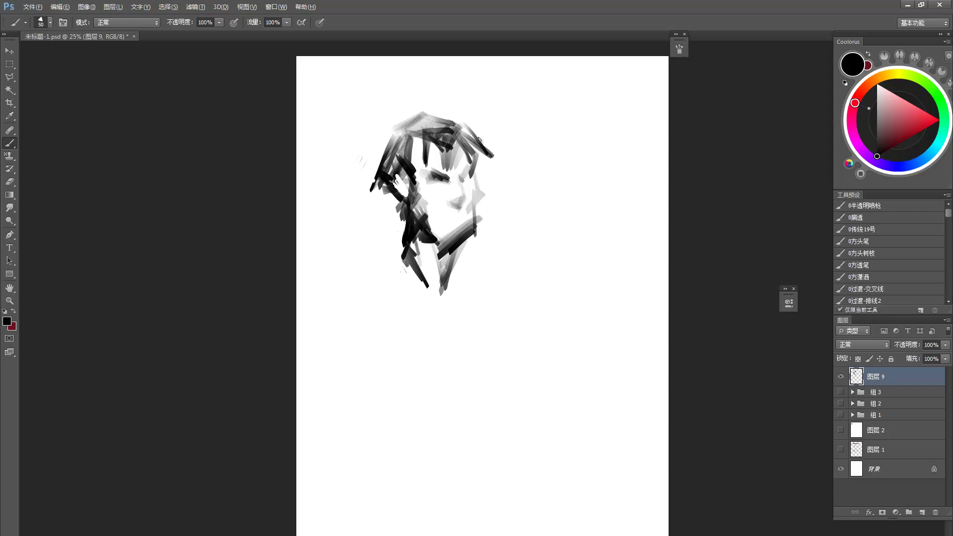
pyautogui.press('e')
pyautogui.moveTo(467, 123); pyautogui.dragTo(494, 155)
# Darken the eye, paint shadows under the nose and around the mouth, and undo the last strokes
pyautogui.press('b')
pyautogui.moveTo(431, 180); pyautogui.dragTo(447, 180)
pyautogui.press('e')
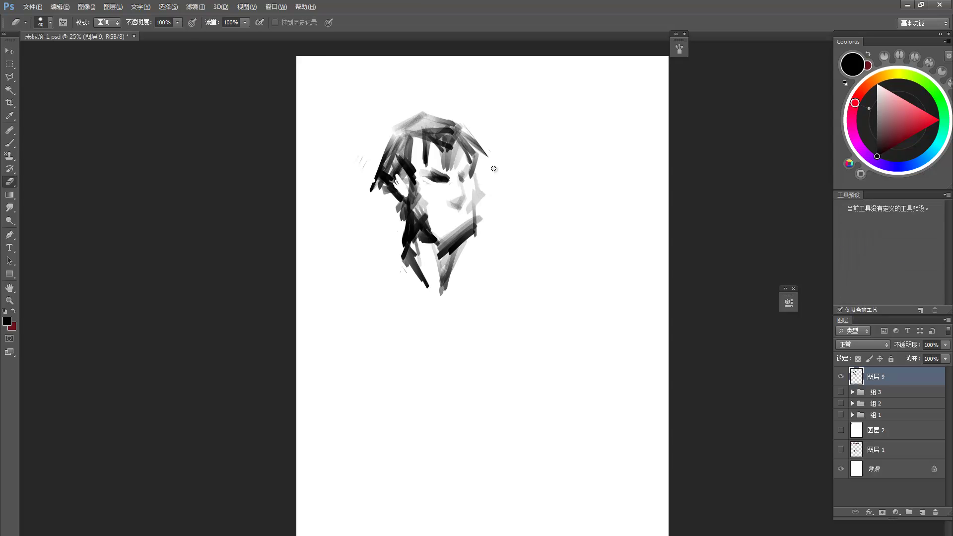
pyautogui.press('b')
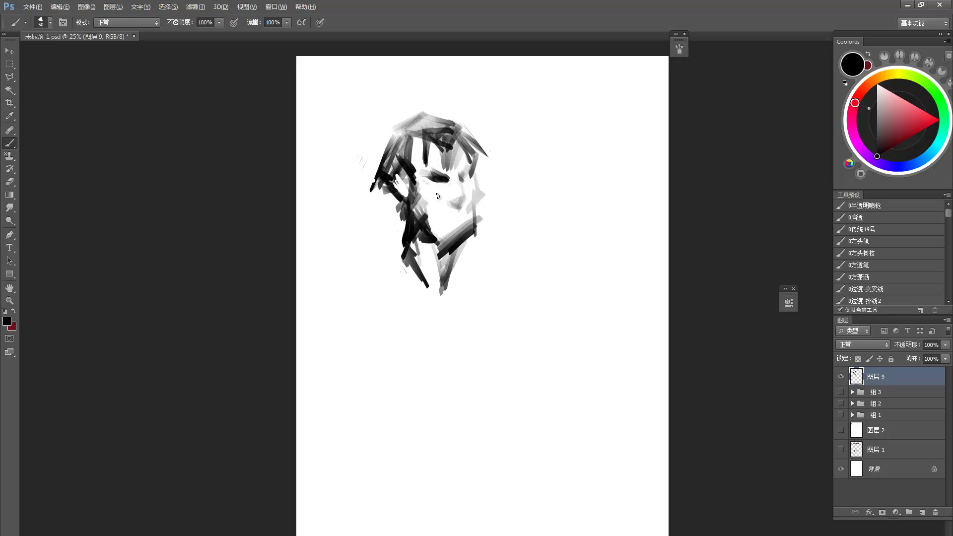
pyautogui.moveTo(450, 201); pyautogui.dragTo(462, 207)
pyautogui.moveTo(454, 227); pyautogui.dragTo(476, 221)
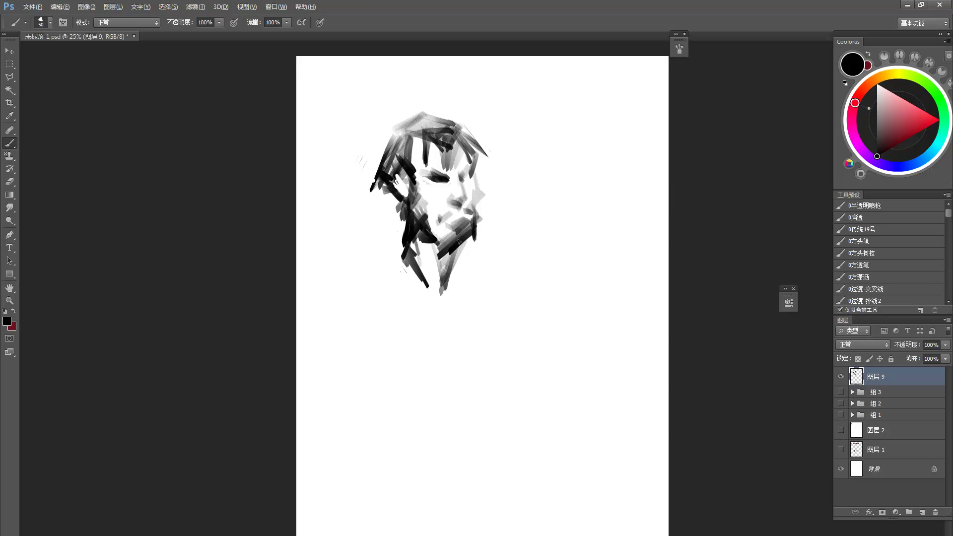
pyautogui.hotkey('ctrl', 'alt', 'z')
pyautogui.hotkey('ctrl', 'alt', 'z')
# Reinforce the chin and right jaw with dark strokes and refine the jaw edge with the eraser
pyautogui.moveTo(473, 212)
pyautogui.mouseDown()
pyautogui.moveTo(474, 243)
pyautogui.moveTo(455, 244)
pyautogui.mouseUp()
pyautogui.moveTo(449, 245); pyautogui.dragTo(469, 242)
pyautogui.press('e')
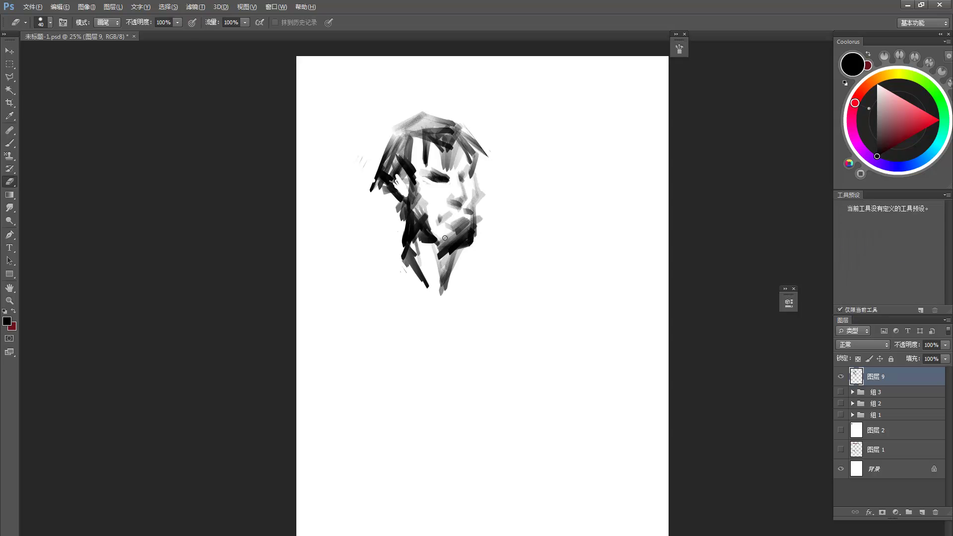
pyautogui.hotkey('ctrl', 'z')
pyautogui.press('b')
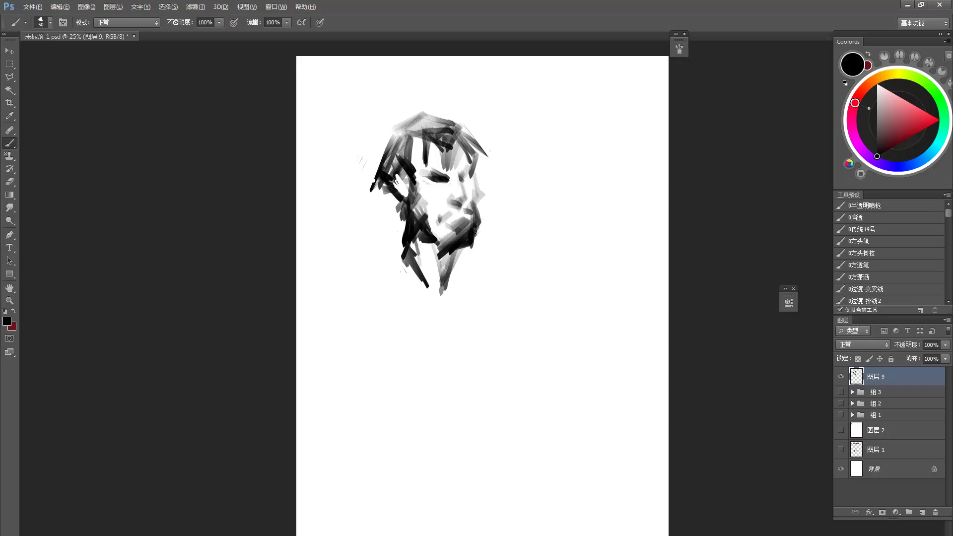
pyautogui.press('e')
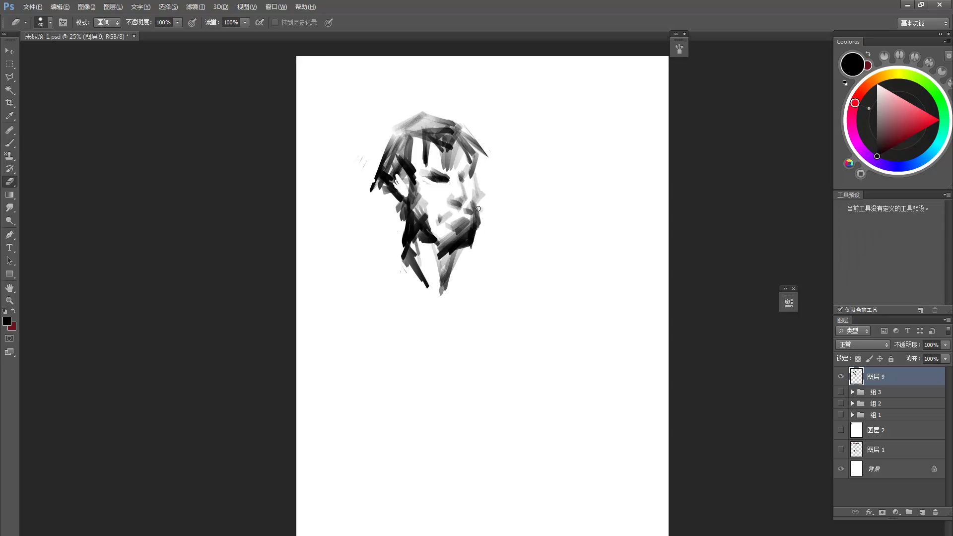
pyautogui.press('b')
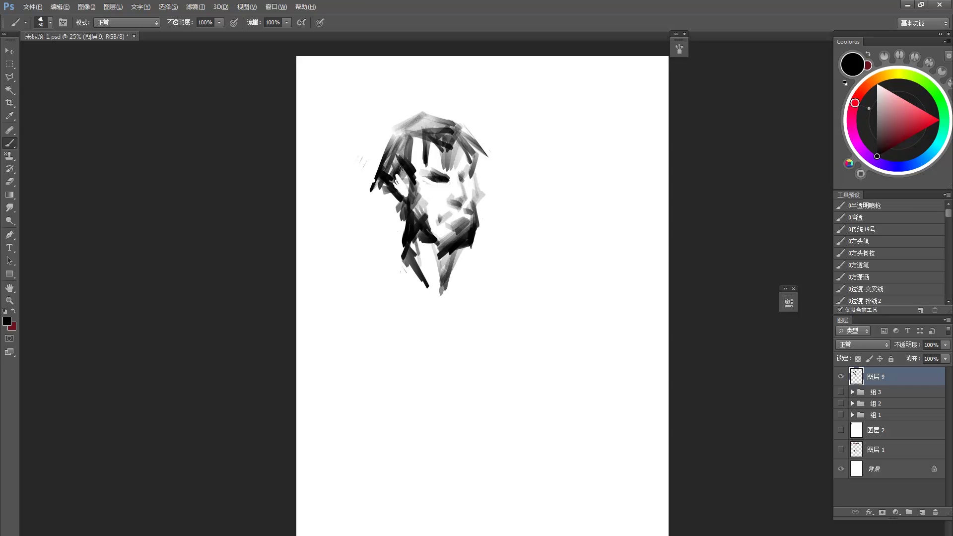
# Darken the left cheek and add loose hair strands along the right cheek and upper right of the head
pyautogui.moveTo(423, 191)
pyautogui.mouseDown()
pyautogui.moveTo(429, 216)
pyautogui.moveTo(430, 194)
pyautogui.moveTo(427, 216)
pyautogui.moveTo(394, 180)
pyautogui.moveTo(415, 214)
pyautogui.moveTo(403, 204)
pyautogui.moveTo(399, 218)
pyautogui.moveTo(408, 201)
pyautogui.mouseUp()
pyautogui.moveTo(476, 191)
pyautogui.mouseDown()
pyautogui.moveTo(491, 203)
pyautogui.moveTo(484, 220)
pyautogui.mouseUp()
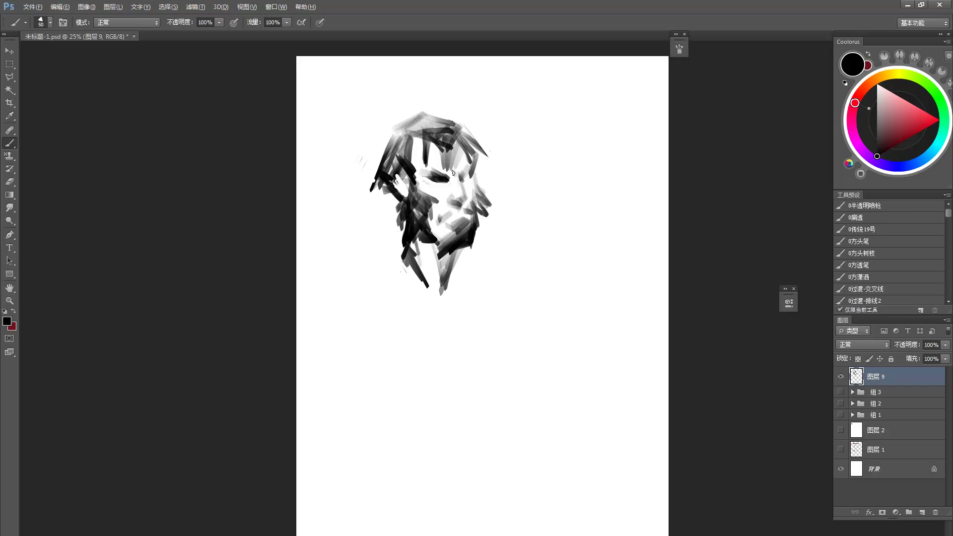
pyautogui.moveTo(460, 139)
pyautogui.mouseDown()
pyautogui.moveTo(449, 110)
pyautogui.moveTo(421, 117)
pyautogui.moveTo(469, 109)
pyautogui.moveTo(489, 155)
pyautogui.mouseUp()
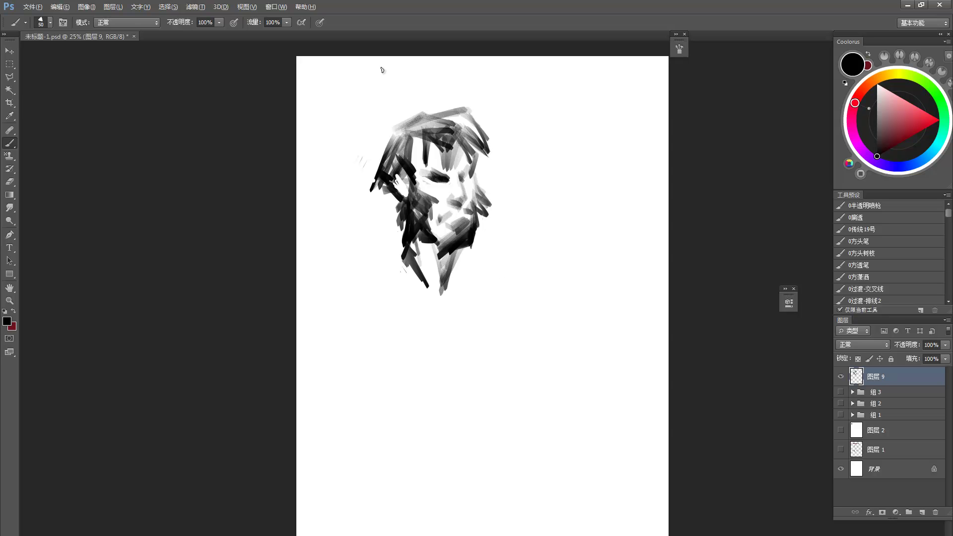
# Carve highlights into the eye area with the eraser and add hair strokes down the left side of the neck
pyautogui.press('e')
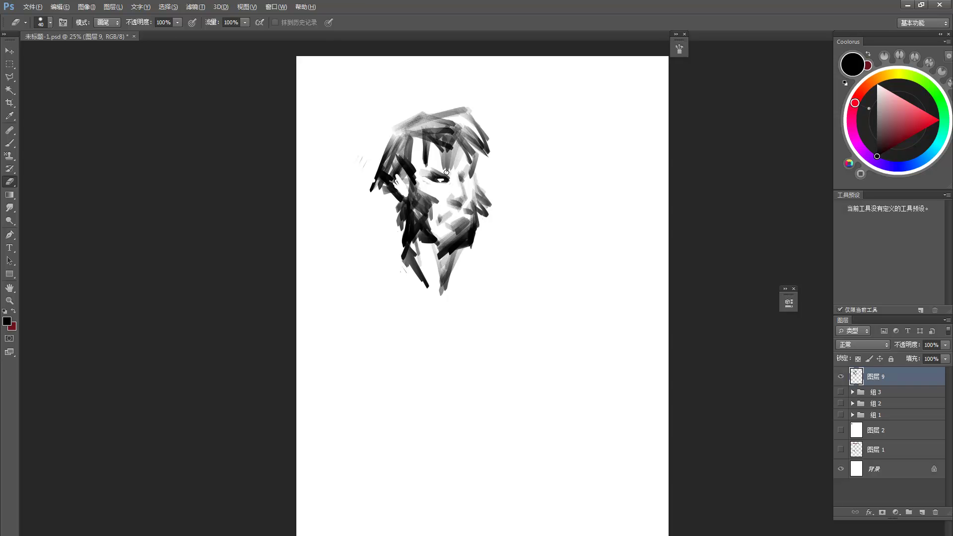
pyautogui.press('b')
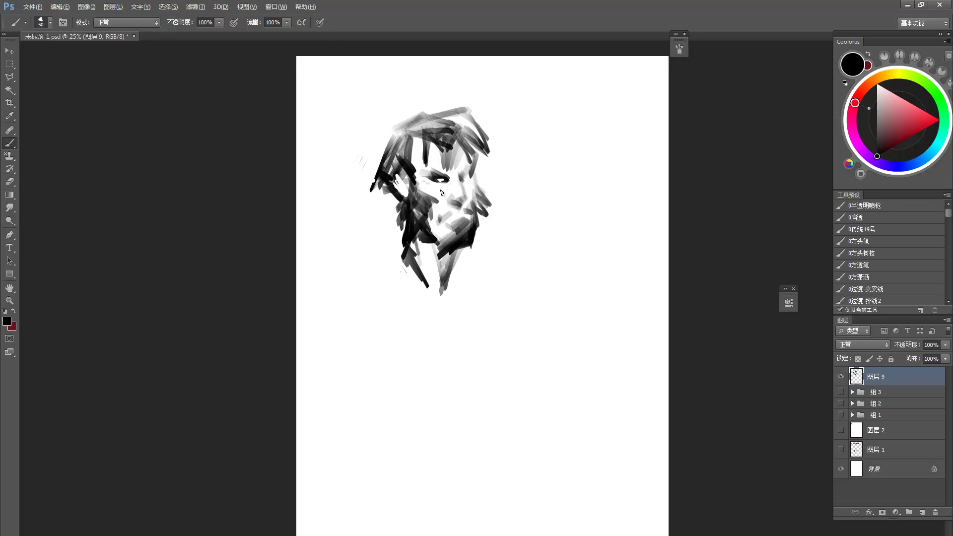
pyautogui.press('e')
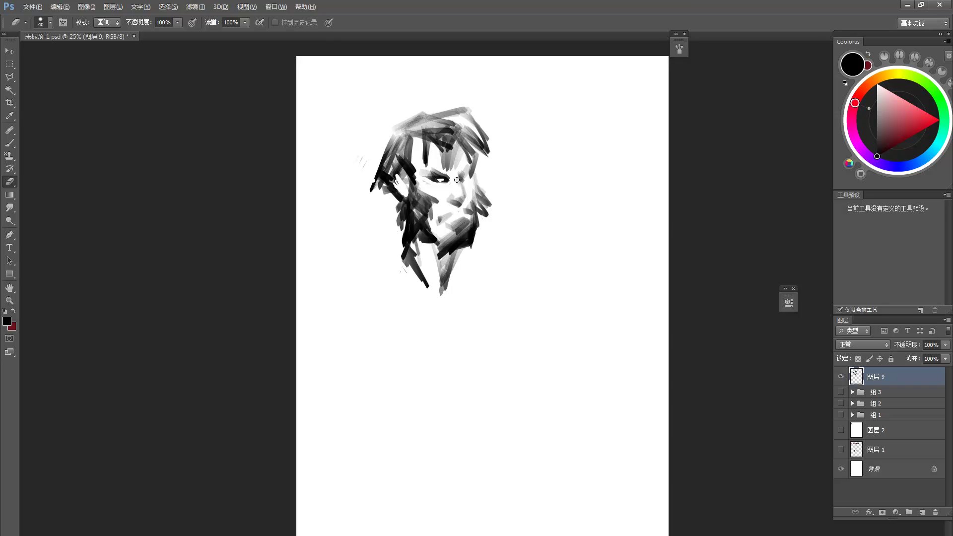
pyautogui.press('b')
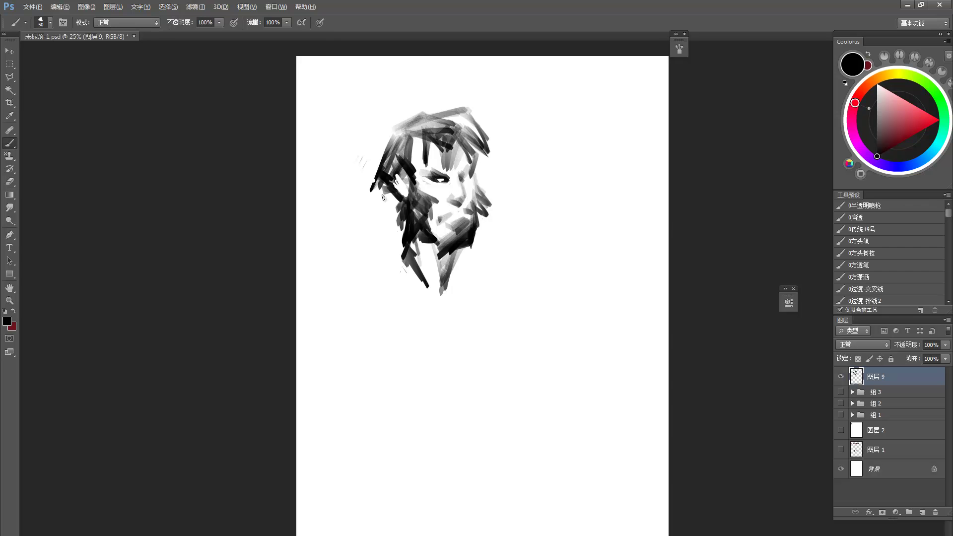
pyautogui.moveTo(395, 197)
pyautogui.mouseDown()
pyautogui.moveTo(389, 221)
pyautogui.moveTo(402, 232)
pyautogui.moveTo(407, 221)
pyautogui.moveTo(397, 256)
pyautogui.mouseUp()
# Widen the head sketch to about 108.7% of its width with Free Transform and compare it with the original proportions
pyautogui.hotkey('ctrl', 't')
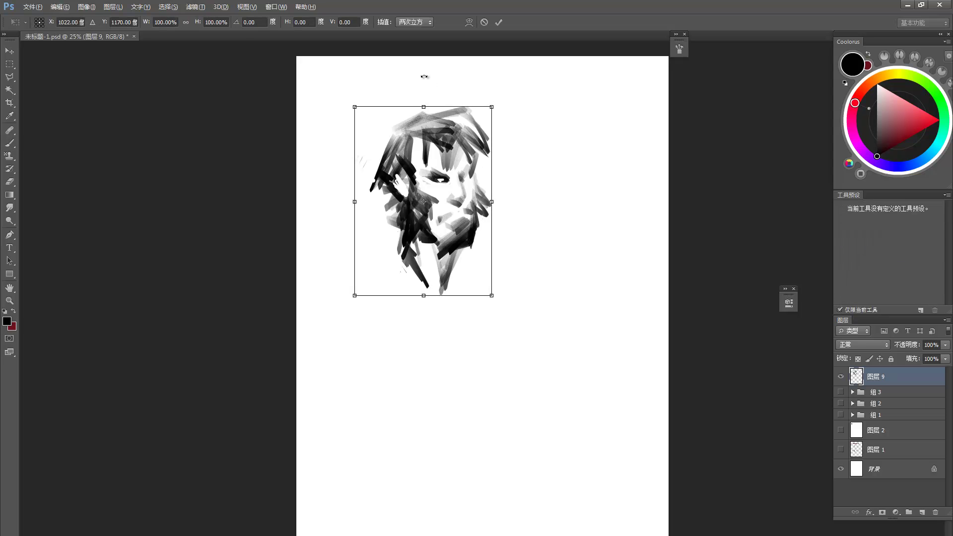
pyautogui.moveTo(496, 200); pyautogui.dragTo(504, 184)
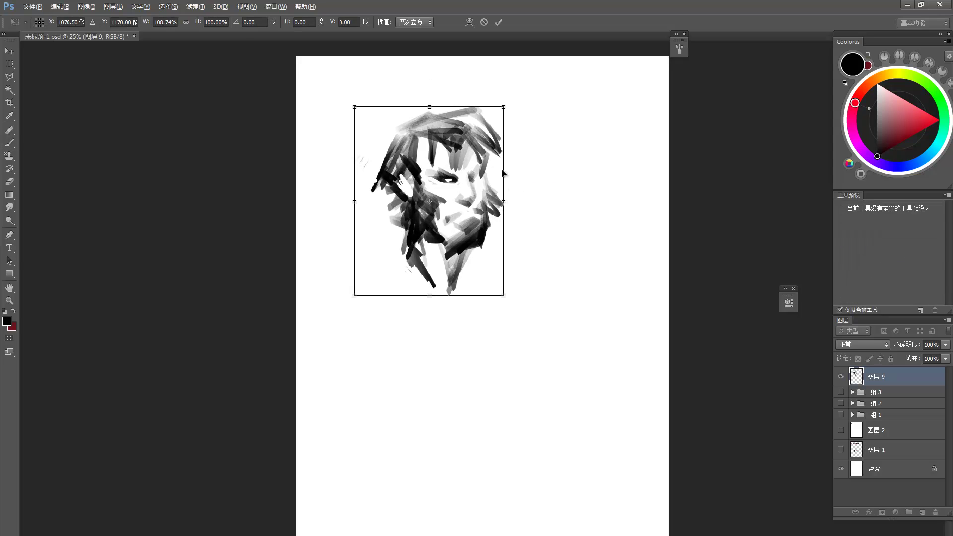
pyautogui.press('Return')
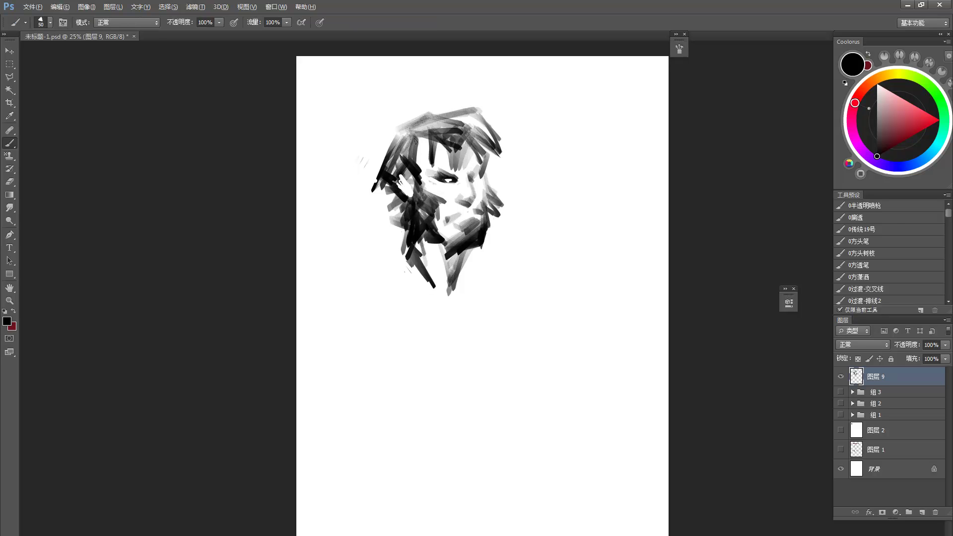
pyautogui.press('e')
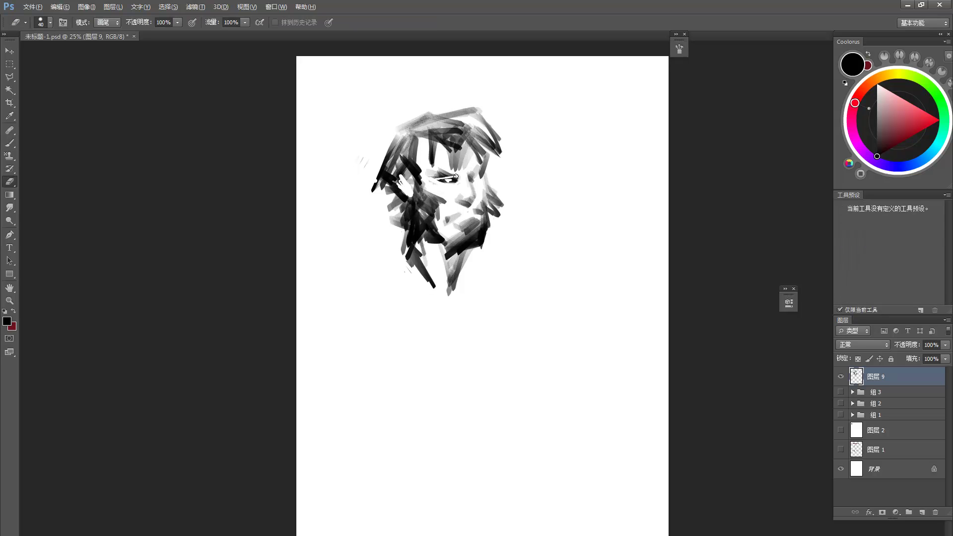
pyautogui.press('b')
pyautogui.hotkey('ctrl', 'z')
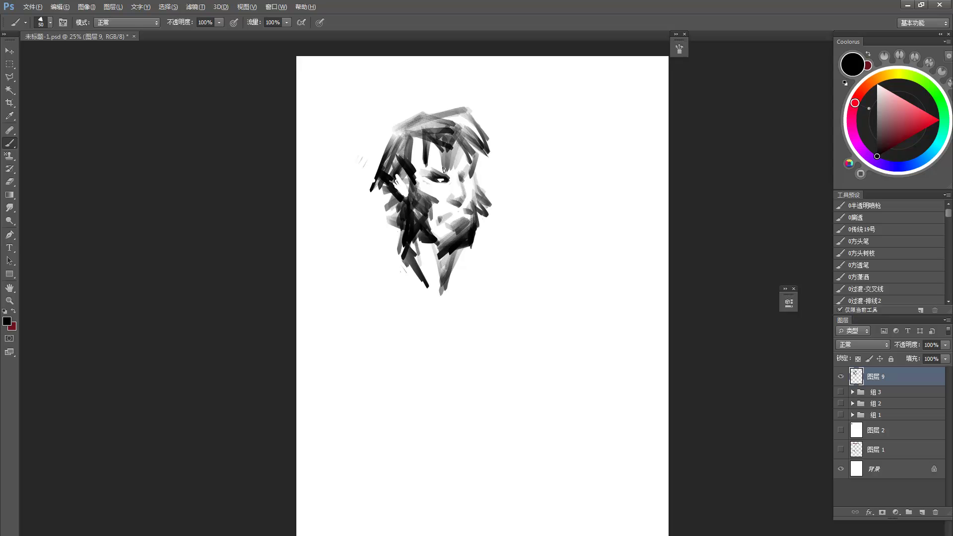
pyautogui.hotkey('ctrl', 'z')
# Erase the painted eye and brow and block in the far eye socket with a short dark stroke
pyautogui.press('e')
pyautogui.moveTo(435, 179)
pyautogui.mouseDown()
pyautogui.moveTo(460, 175)
pyautogui.moveTo(455, 184)
pyautogui.moveTo(434, 184)
pyautogui.moveTo(456, 178)
pyautogui.moveTo(444, 172)
pyautogui.moveTo(467, 162)
pyautogui.mouseUp()
pyautogui.press('b')
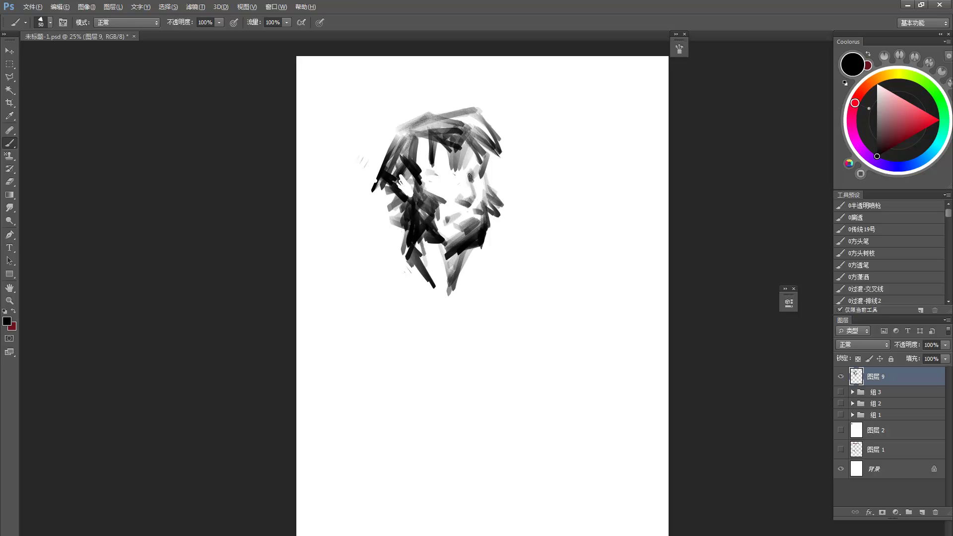
pyautogui.moveTo(472, 173)
pyautogui.mouseDown()
pyautogui.moveTo(484, 165)
pyautogui.moveTo(470, 175)
pyautogui.mouseUp()
pyautogui.press('e')
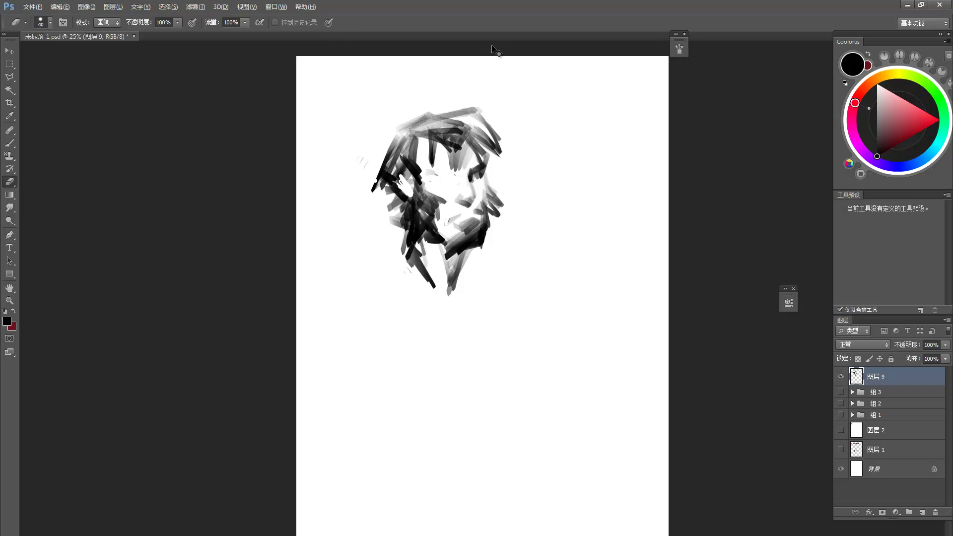
# Rotate the head sketch clockwise with Free Transform to tilt the face and reposition it slightly
pyautogui.hotkey('ctrl', 't')
pyautogui.moveTo(528, 90); pyautogui.dragTo(543, 122)
pyautogui.moveTo(494, 138); pyautogui.dragTo(493, 134)
pyautogui.press('e')
pyautogui.press('b')
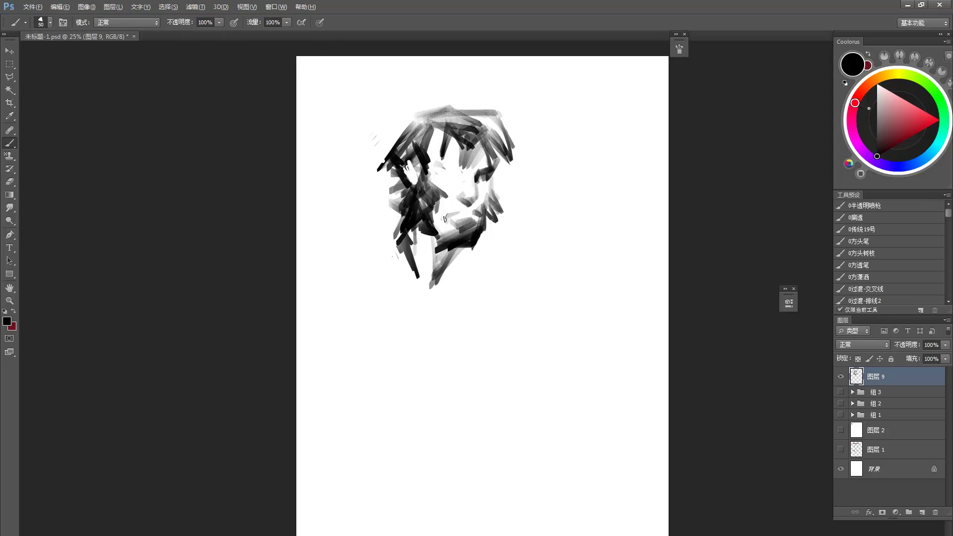
# Paint the right neck line and erase part of the hair hanging down the left side of the neck
pyautogui.moveTo(415, 215); pyautogui.dragTo(416, 238)
pyautogui.moveTo(485, 230); pyautogui.dragTo(476, 276)
pyautogui.press('e')
pyautogui.moveTo(396, 233)
pyautogui.mouseDown()
pyautogui.moveTo(406, 219)
pyautogui.moveTo(413, 251)
pyautogui.mouseUp()
pyautogui.moveTo(410, 208); pyautogui.dragTo(416, 254)
pyautogui.press('b')
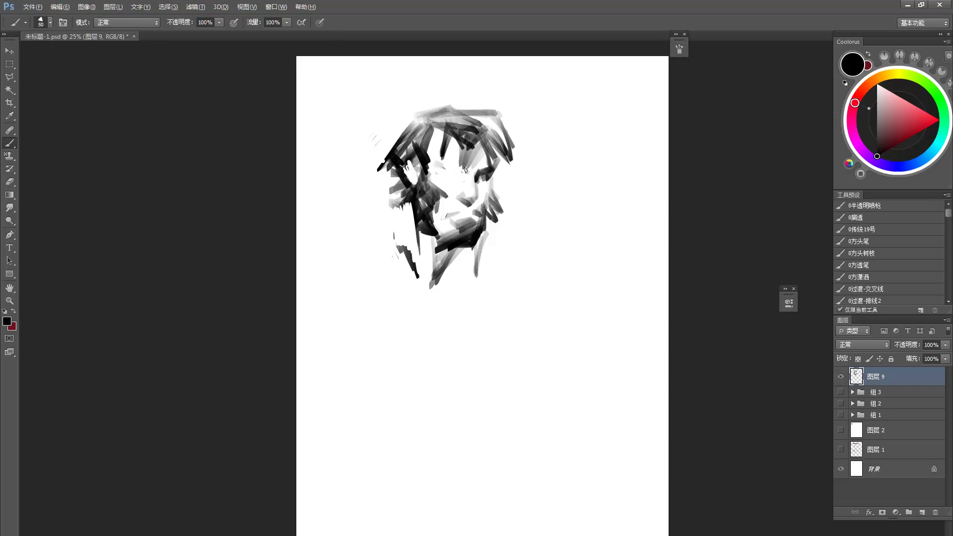
# Repaint the near eye and brow with small dark strokes beside the nose bridge
pyautogui.moveTo(465, 173)
pyautogui.mouseDown()
pyautogui.moveTo(448, 171)
pyautogui.moveTo(461, 176)
pyautogui.mouseUp()
pyautogui.press('e')
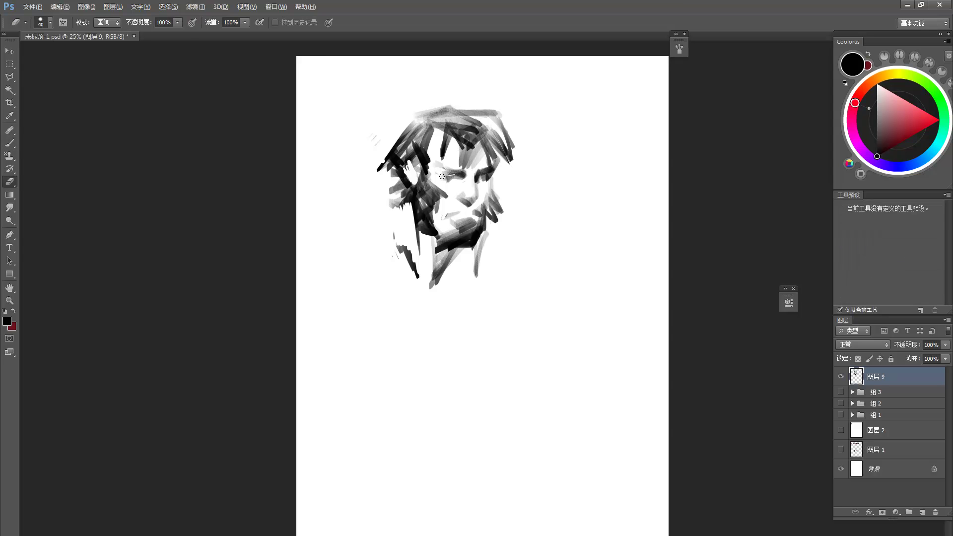
pyautogui.press('b')
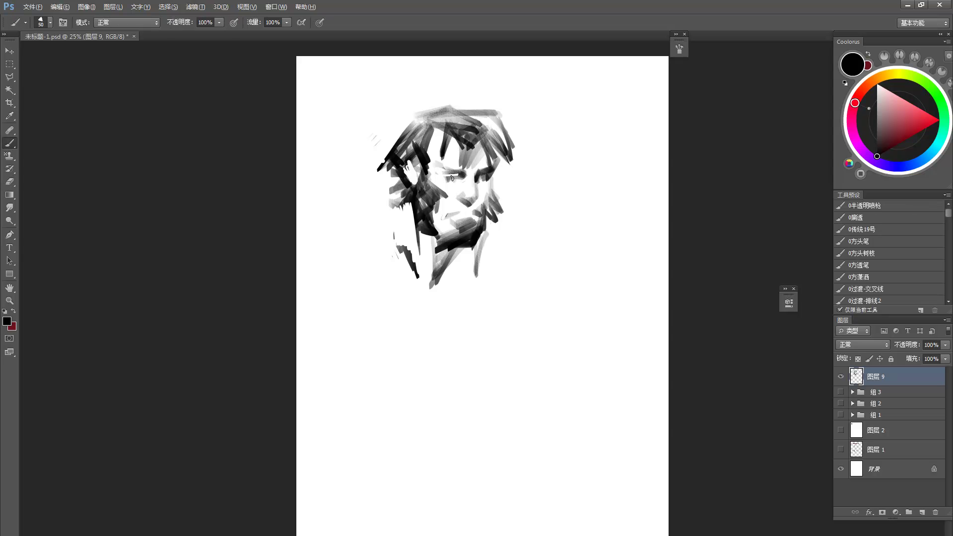
pyautogui.moveTo(456, 178); pyautogui.dragTo(461, 171)
# Trim the outer hair at the upper right of the head with the eraser
pyautogui.press('e')
pyautogui.moveTo(517, 136)
pyautogui.mouseDown()
pyautogui.moveTo(486, 118)
pyautogui.moveTo(520, 157)
pyautogui.moveTo(508, 141)
pyautogui.moveTo(513, 170)
pyautogui.moveTo(498, 127)
pyautogui.mouseUp()
pyautogui.press('b')
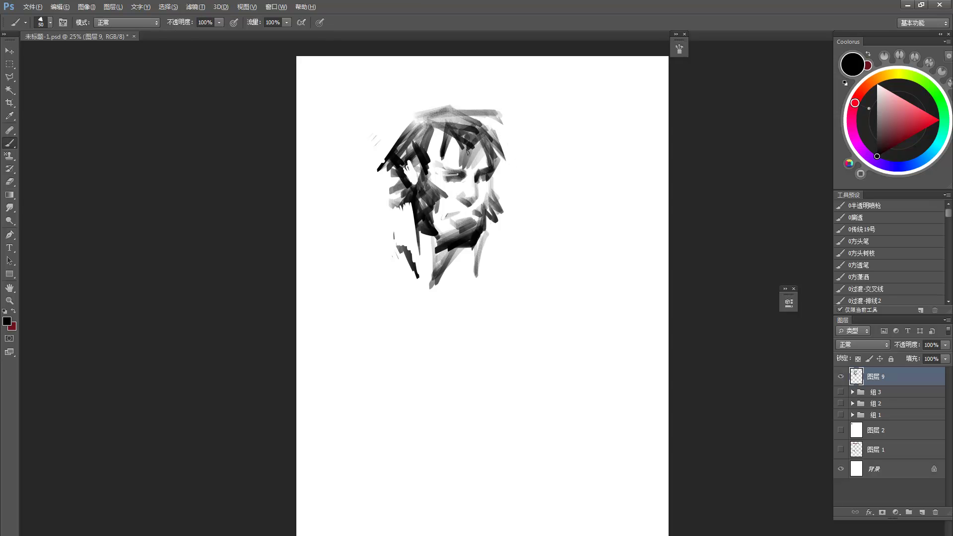
pyautogui.press('e')
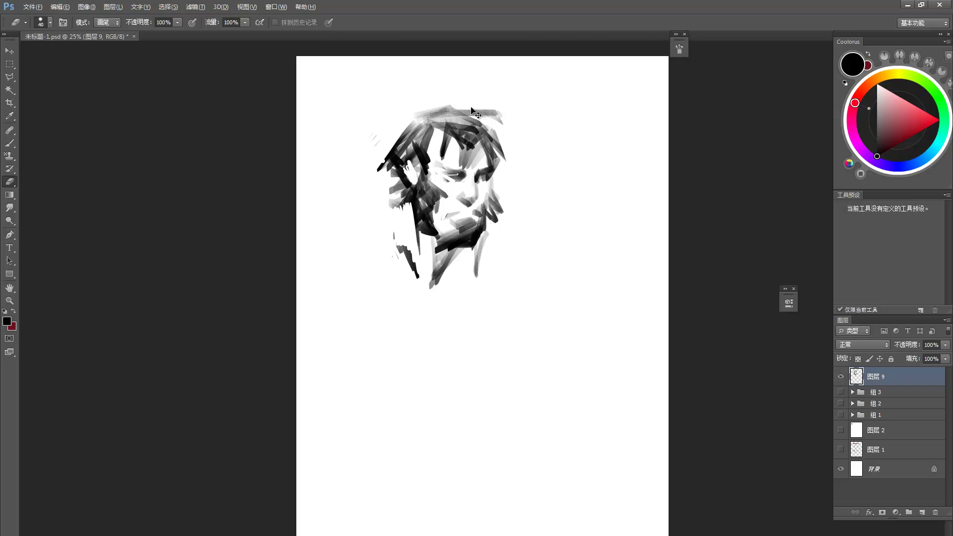
# Show the rulers and rotate the head sketch slightly further clockwise with Free Transform
pyautogui.hotkey('ctrl', 'r')
pyautogui.hotkey('ctrl', 't')
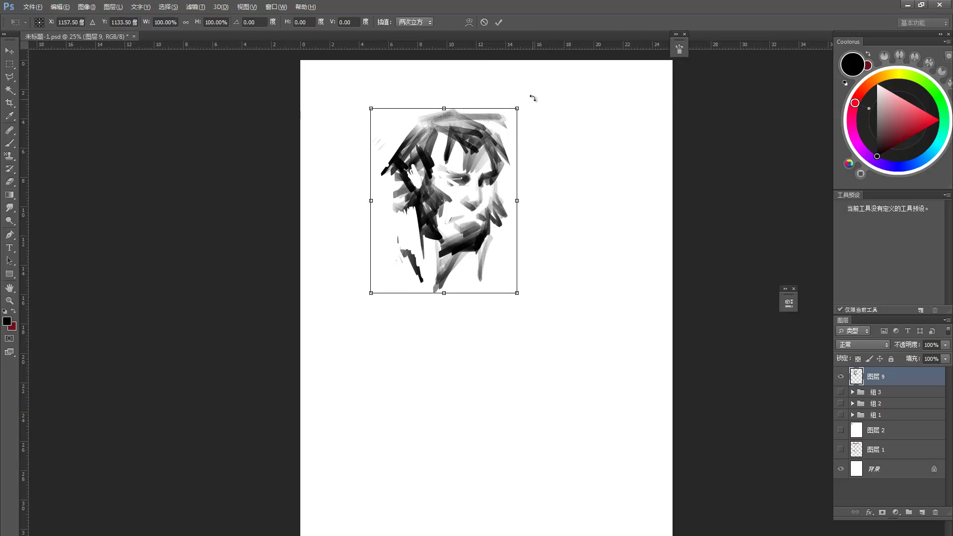
pyautogui.moveTo(531, 96); pyautogui.dragTo(538, 102)
pyautogui.press('Return')
pyautogui.press('b')
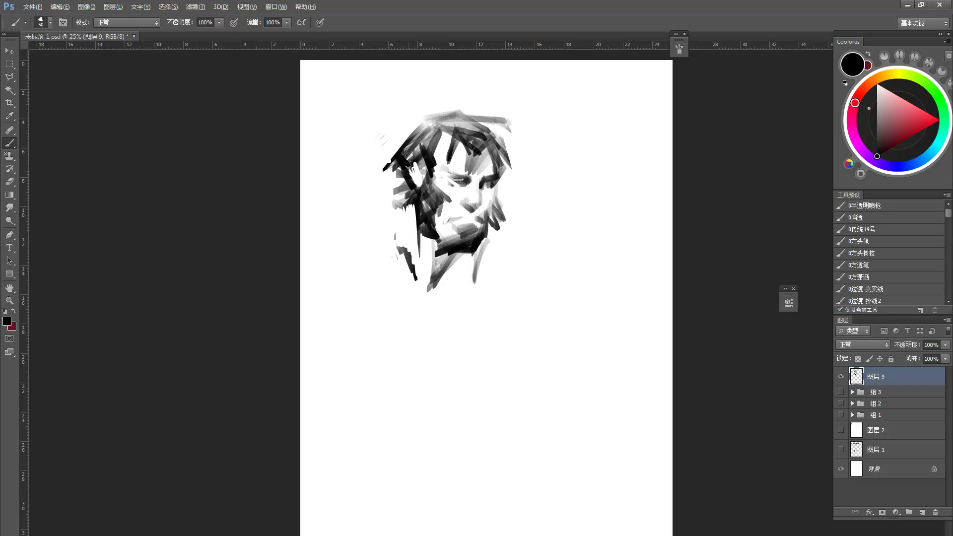
# Darken the pupil and upper lid of the near eye and clean up its surroundings
pyautogui.moveTo(452, 180); pyautogui.dragTo(460, 181)
pyautogui.press('e')
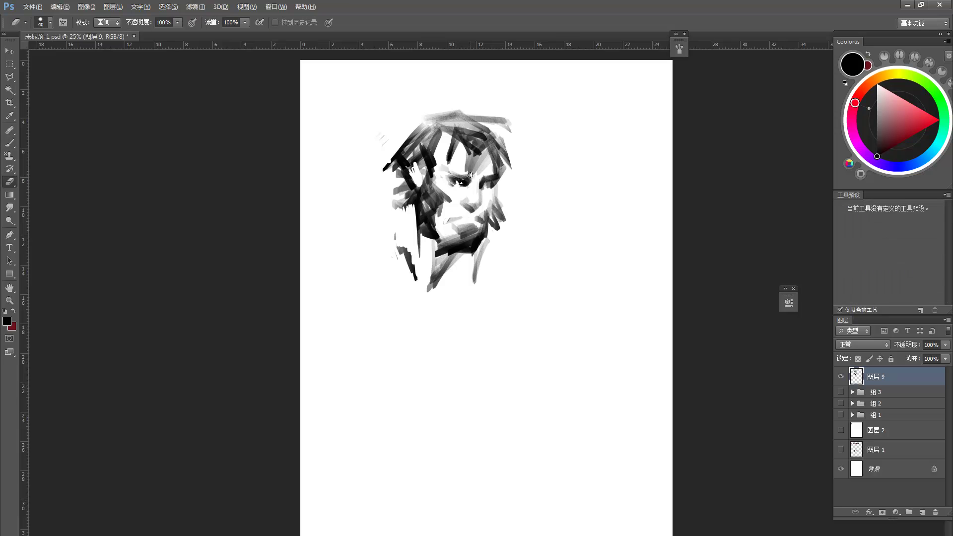
pyautogui.press('b')
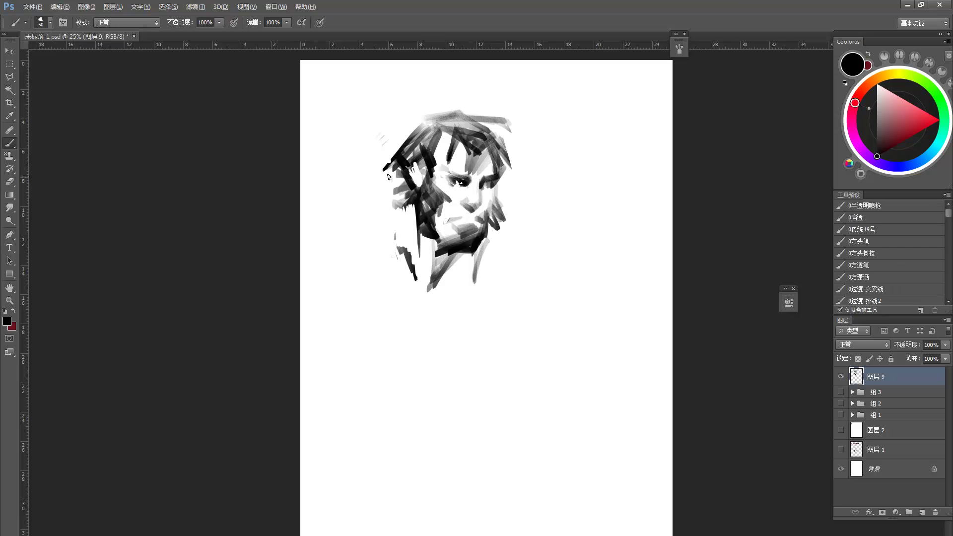
# Add hair strokes behind the ear on the left and erase the stray mark at the mouth corner
pyautogui.moveTo(406, 173); pyautogui.dragTo(391, 178)
pyautogui.press('e')
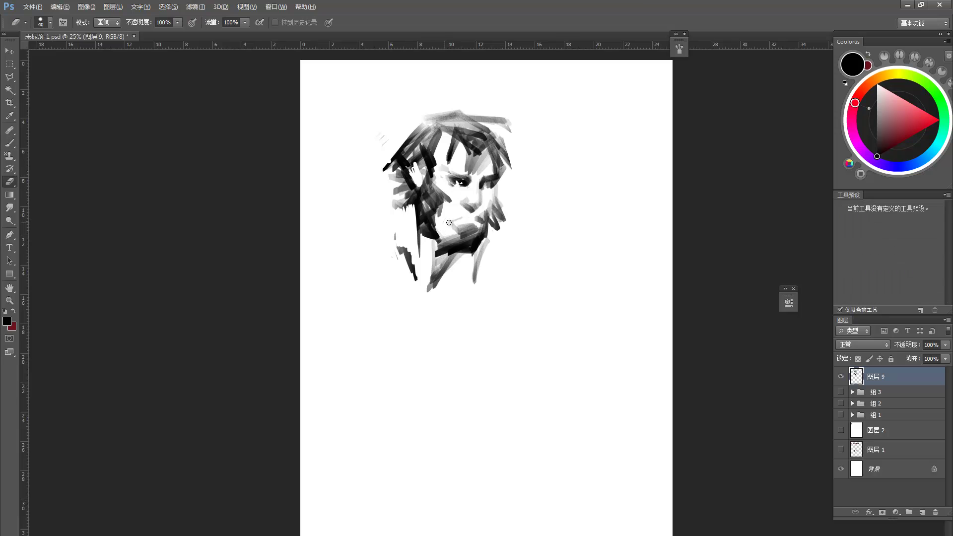
pyautogui.press('b')
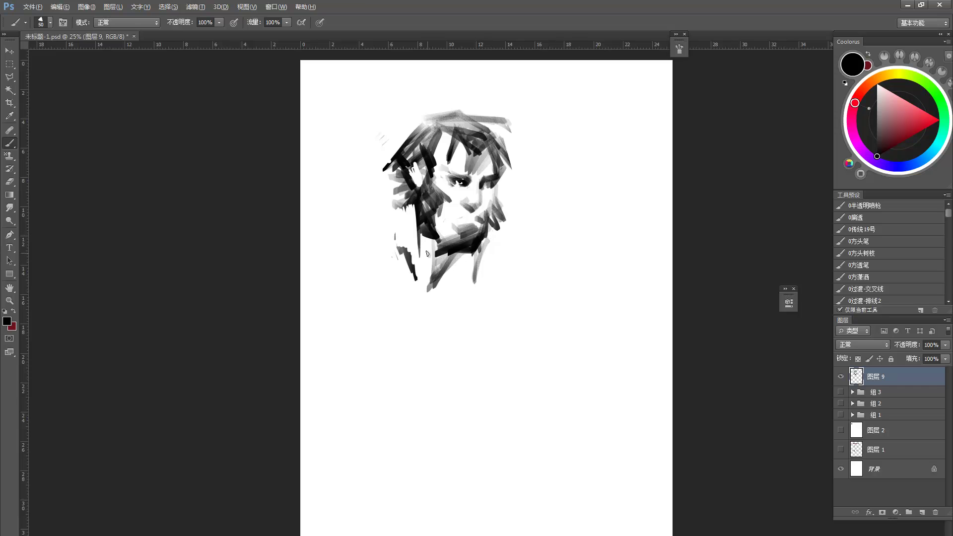
# Shade the neck below the jaw with broad overlapping gray diagonal strokes
pyautogui.moveTo(416, 245); pyautogui.dragTo(414, 207)
pyautogui.moveTo(415, 250); pyautogui.dragTo(450, 283)
pyautogui.moveTo(487, 258); pyautogui.dragTo(449, 289)
pyautogui.moveTo(475, 258); pyautogui.dragTo(447, 276)
pyautogui.moveTo(436, 243)
pyautogui.mouseDown()
pyautogui.moveTo(424, 263)
pyautogui.moveTo(472, 286)
pyautogui.moveTo(475, 243)
pyautogui.moveTo(486, 264)
pyautogui.mouseUp()
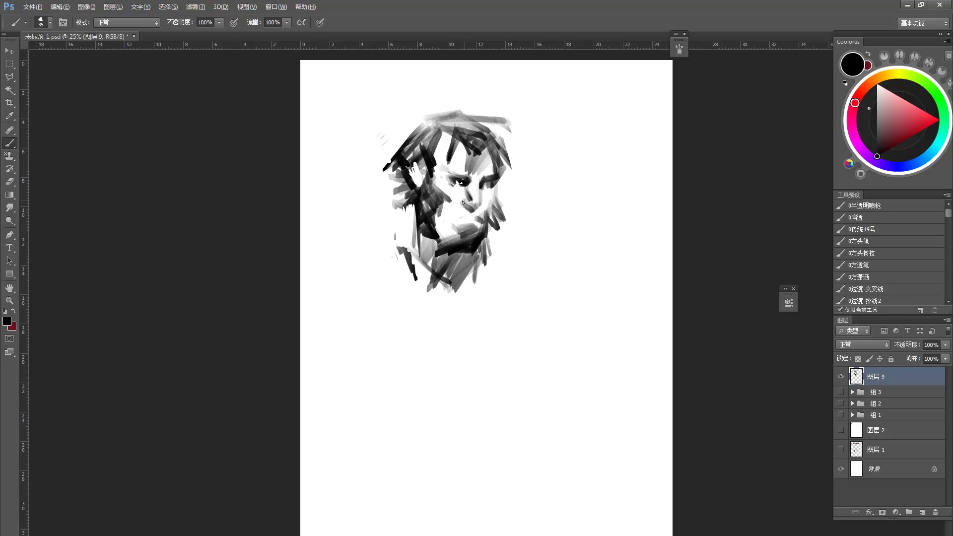
# Paint the shadow under the nose and define the mouth line and upper lip with dark strokes
pyautogui.moveTo(480, 203); pyautogui.dragTo(477, 205)
pyautogui.moveTo(460, 219); pyautogui.dragTo(476, 217)
pyautogui.moveTo(453, 217); pyautogui.dragTo(480, 216)
pyautogui.moveTo(452, 219); pyautogui.dragTo(479, 212)
pyautogui.press('e')
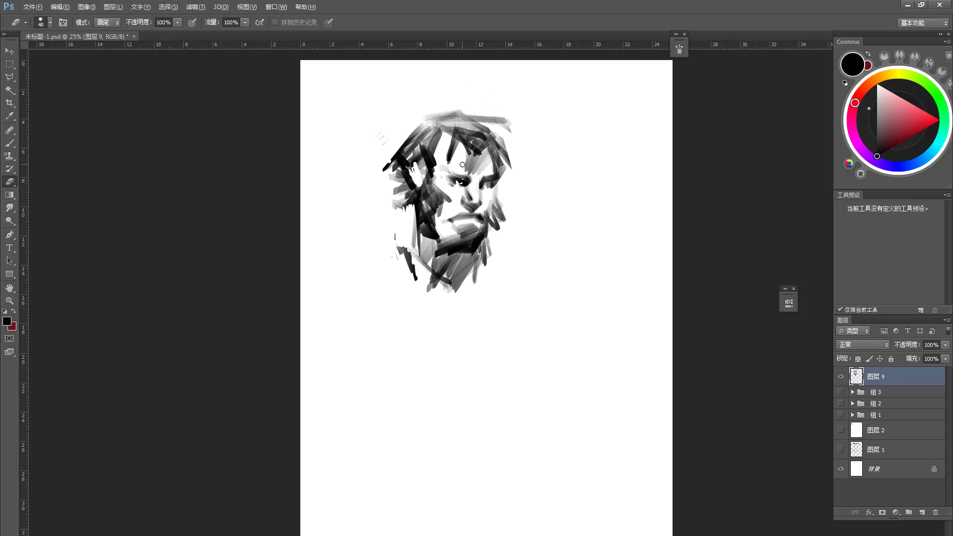
pyautogui.press('b')
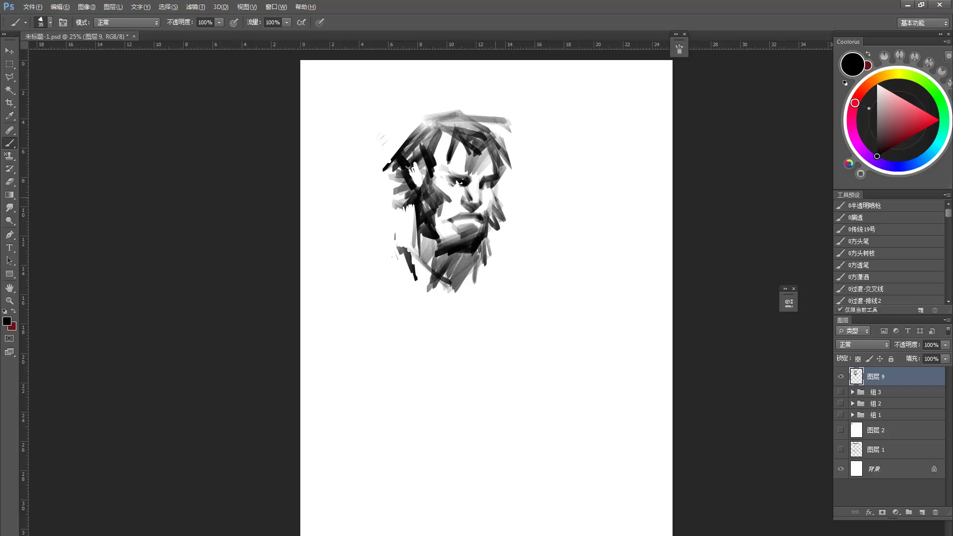
# Shade the far cheek, erase highlights around the near eye and repaint the outer end of its brow
pyautogui.moveTo(492, 187); pyautogui.dragTo(498, 201)
pyautogui.press('e')
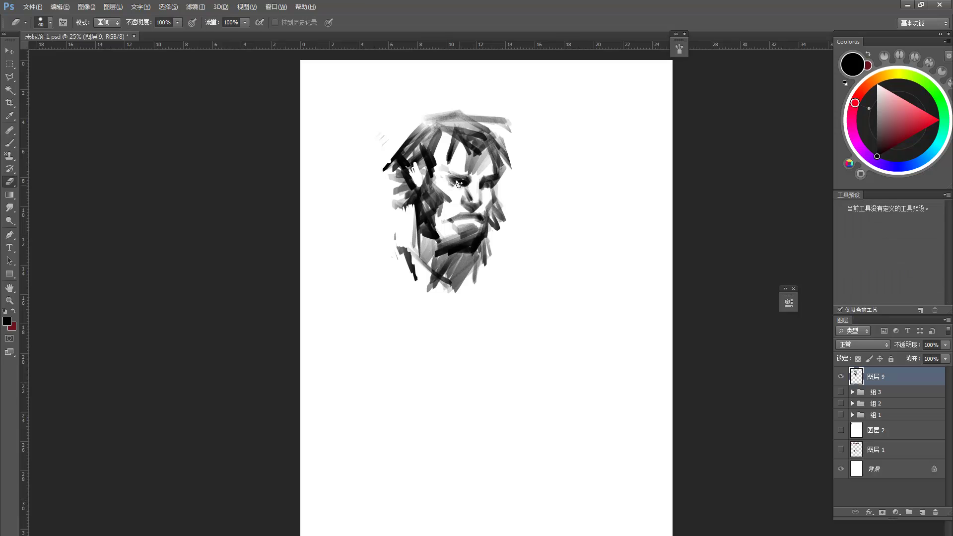
pyautogui.moveTo(469, 178)
pyautogui.mouseDown()
pyautogui.moveTo(462, 188)
pyautogui.moveTo(467, 179)
pyautogui.moveTo(448, 171)
pyautogui.mouseUp()
pyautogui.press('b')
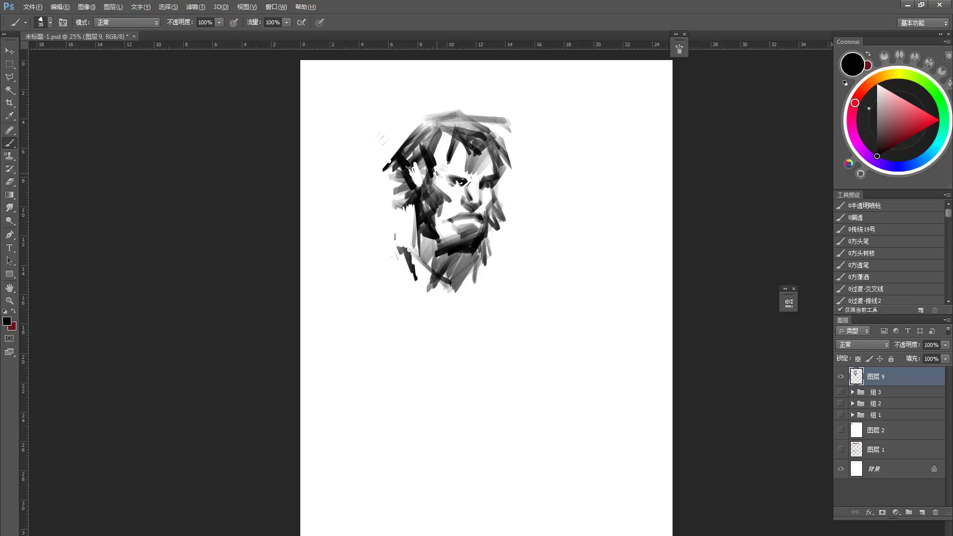
pyautogui.moveTo(443, 173)
pyautogui.mouseDown()
pyautogui.moveTo(469, 179)
pyautogui.moveTo(443, 166)
pyautogui.moveTo(447, 169)
pyautogui.mouseUp()
pyautogui.press('e')
pyautogui.press('b')
# Deepen the dark hair masses on both sides of the face and carve highlights into the chin with the eraser
pyautogui.moveTo(439, 207)
pyautogui.mouseDown()
pyautogui.moveTo(409, 203)
pyautogui.moveTo(410, 193)
pyautogui.moveTo(426, 190)
pyautogui.moveTo(411, 208)
pyautogui.moveTo(430, 207)
pyautogui.moveTo(429, 198)
pyautogui.moveTo(419, 218)
pyautogui.moveTo(431, 202)
pyautogui.moveTo(419, 235)
pyautogui.moveTo(435, 224)
pyautogui.moveTo(429, 253)
pyautogui.mouseUp()
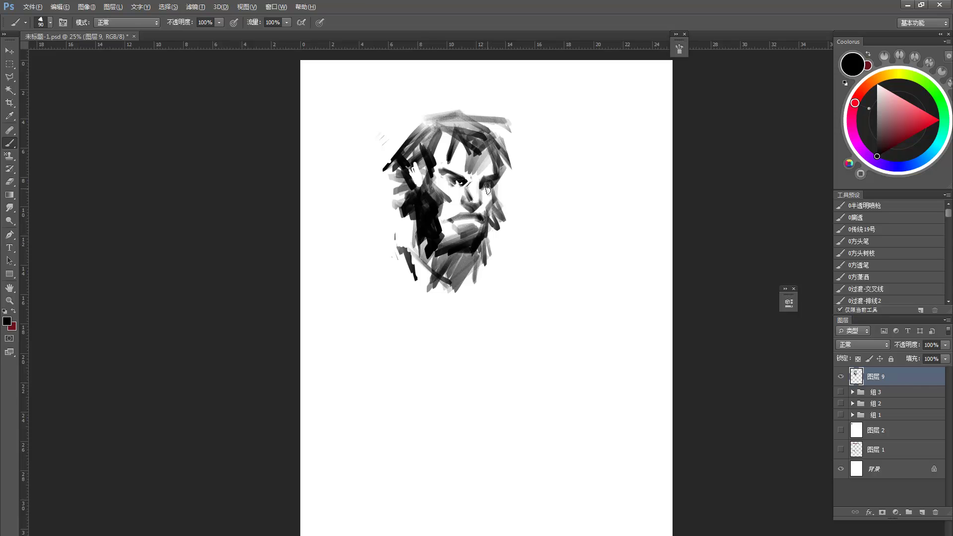
pyautogui.moveTo(489, 186)
pyautogui.mouseDown()
pyautogui.moveTo(497, 206)
pyautogui.moveTo(474, 242)
pyautogui.mouseUp()
pyautogui.press('e')
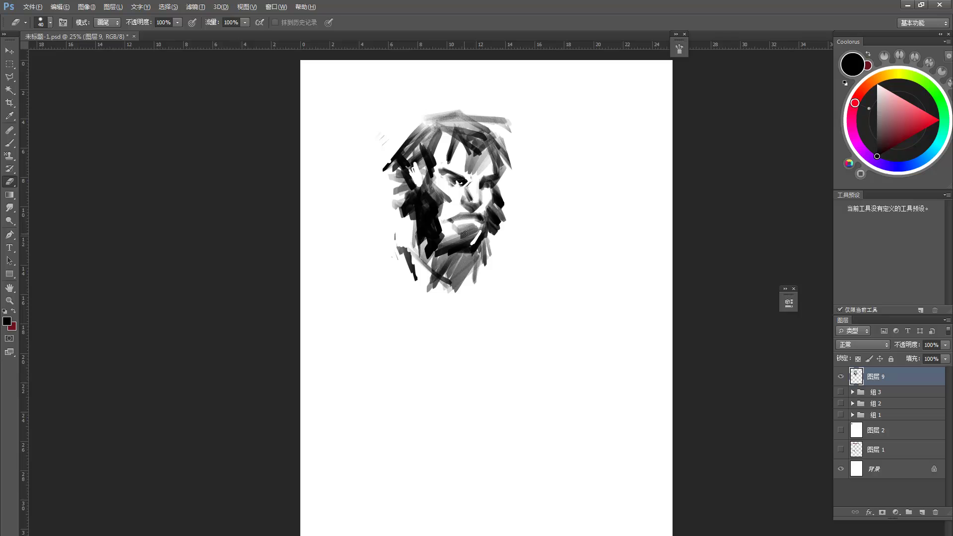
pyautogui.moveTo(467, 245)
pyautogui.mouseDown()
pyautogui.moveTo(475, 236)
pyautogui.moveTo(451, 240)
pyautogui.mouseUp()
pyautogui.press('b')
# Thicken the slanted brow above the near eye with dark strokes and refine its edge
pyautogui.moveTo(442, 165)
pyautogui.mouseDown()
pyautogui.moveTo(464, 179)
pyautogui.moveTo(461, 172)
pyautogui.mouseUp()
pyautogui.press('e')
pyautogui.press('b')
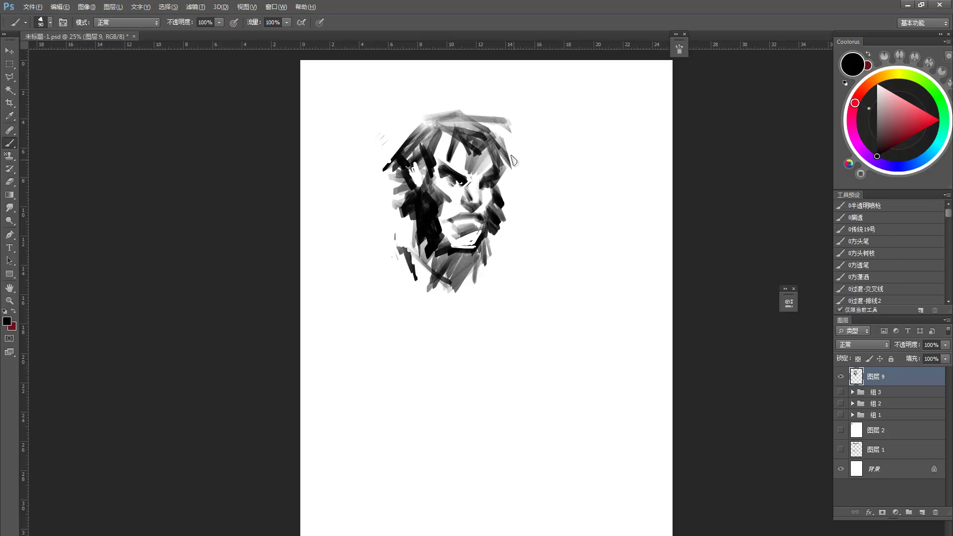
# Add bold dark hair strands at the upper right of the head and erase a highlight into the forehead
pyautogui.press('e')
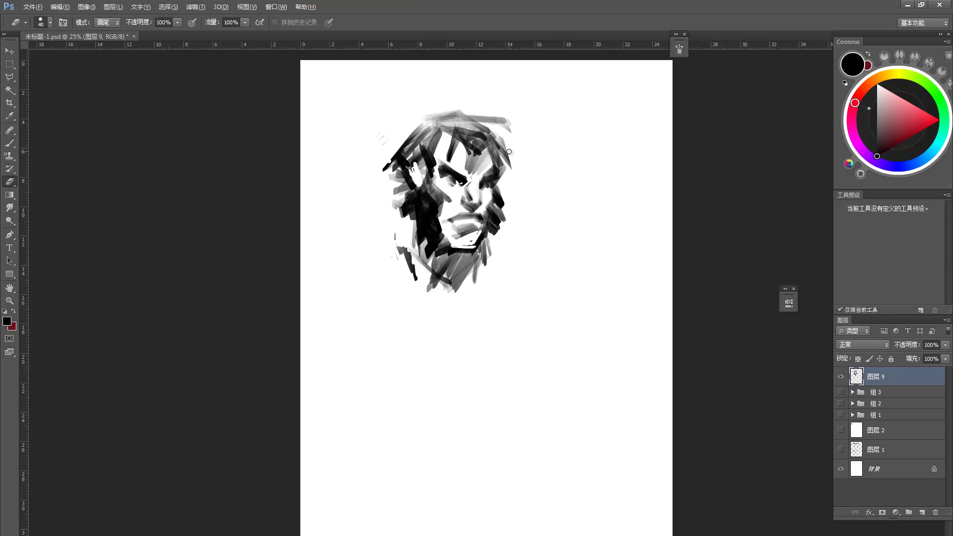
pyautogui.press('b')
pyautogui.moveTo(482, 120)
pyautogui.mouseDown()
pyautogui.moveTo(515, 170)
pyautogui.moveTo(509, 178)
pyautogui.mouseUp()
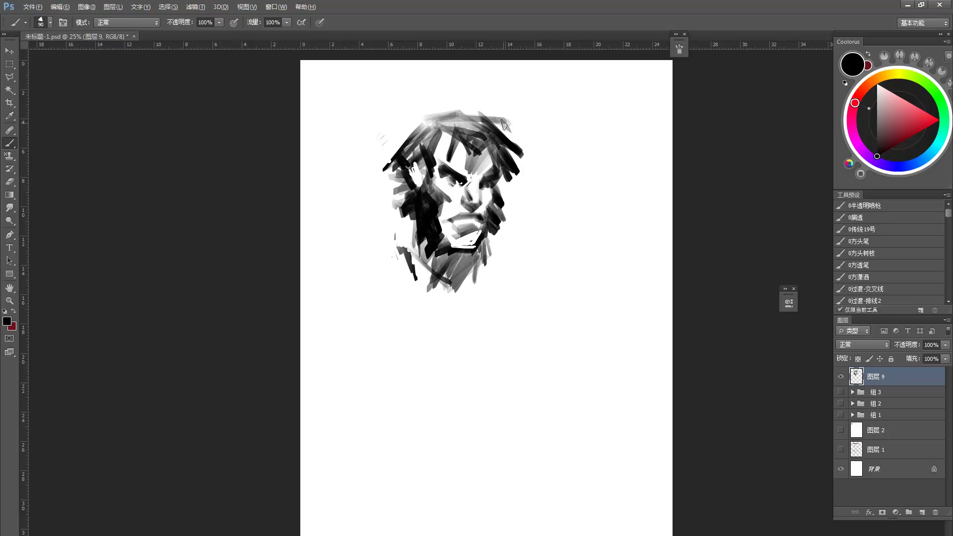
pyautogui.moveTo(496, 134)
pyautogui.mouseDown()
pyautogui.moveTo(479, 111)
pyautogui.moveTo(479, 174)
pyautogui.moveTo(469, 174)
pyautogui.moveTo(478, 159)
pyautogui.moveTo(469, 171)
pyautogui.moveTo(481, 173)
pyautogui.mouseUp()
pyautogui.press('e')
pyautogui.press('b')
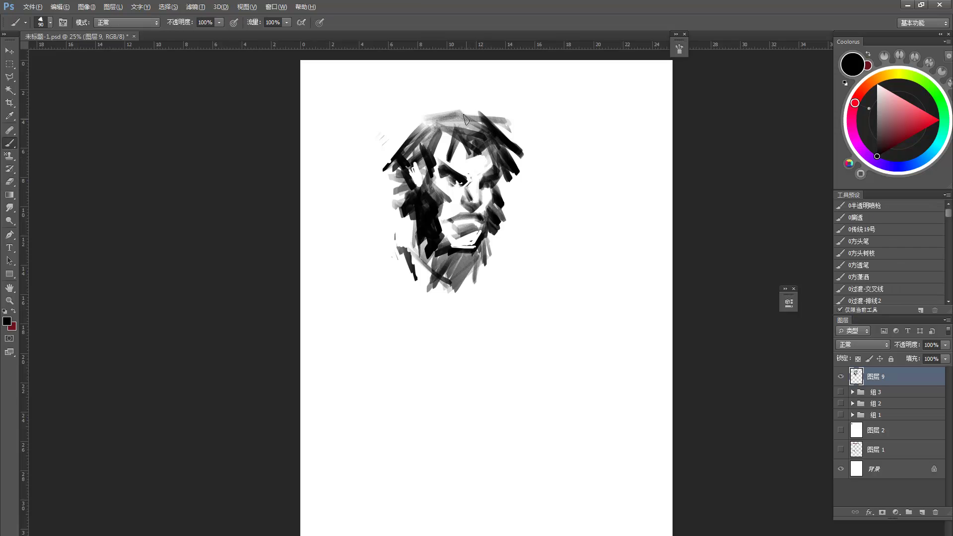
# Darken the hair across the crown and fill in the hair beside the left jaw
pyautogui.moveTo(477, 118)
pyautogui.mouseDown()
pyautogui.moveTo(469, 139)
pyautogui.moveTo(461, 114)
pyautogui.moveTo(405, 126)
pyautogui.moveTo(400, 138)
pyautogui.mouseUp()
pyautogui.press('e')
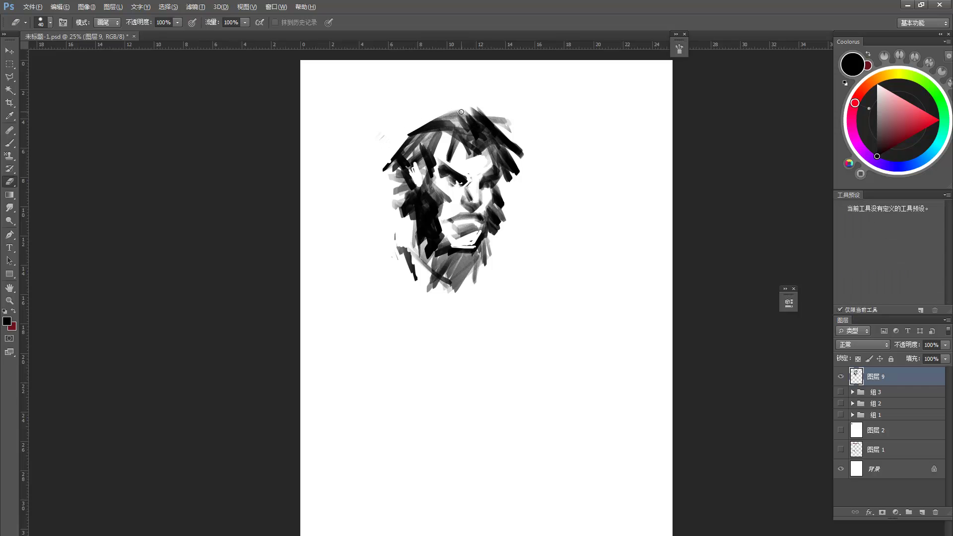
pyautogui.press('b')
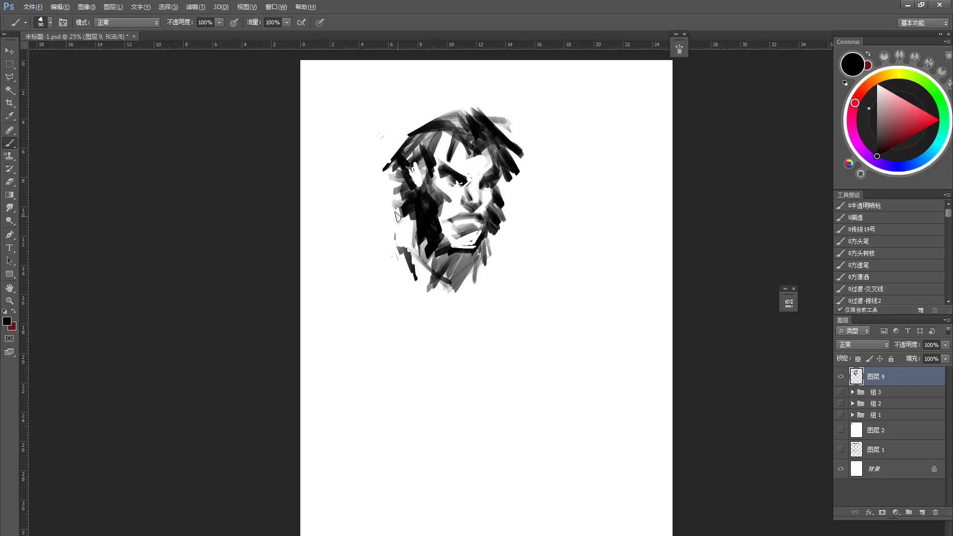
pyautogui.moveTo(411, 208); pyautogui.dragTo(396, 212)
pyautogui.moveTo(410, 216)
pyautogui.mouseDown()
pyautogui.moveTo(395, 214)
pyautogui.moveTo(408, 226)
pyautogui.mouseUp()
# Paint a V-shaped collar below the neck with long diagonal strokes converging from both shoulders
pyautogui.moveTo(412, 238)
pyautogui.mouseDown()
pyautogui.moveTo(398, 255)
pyautogui.moveTo(446, 295)
pyautogui.mouseUp()
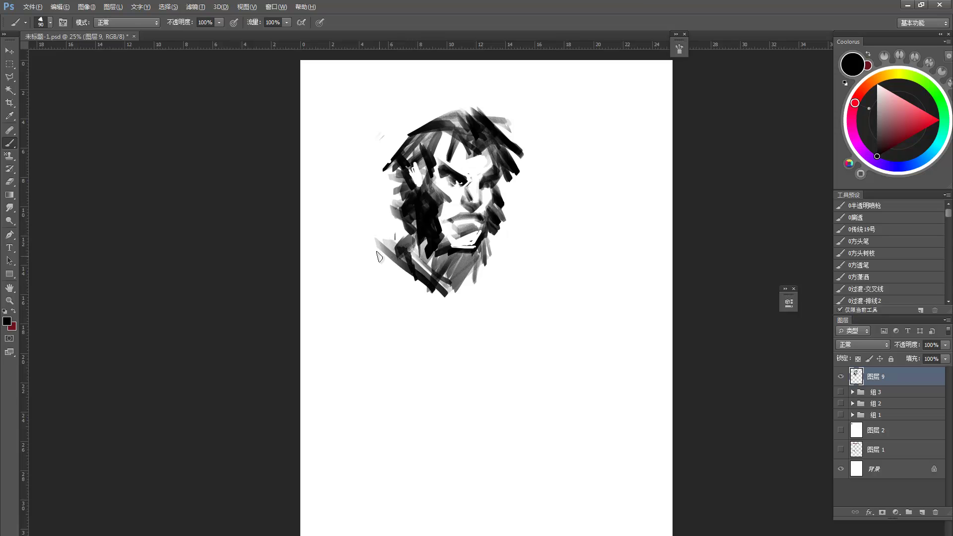
pyautogui.moveTo(477, 252)
pyautogui.mouseDown()
pyautogui.moveTo(458, 283)
pyautogui.moveTo(470, 254)
pyautogui.moveTo(492, 255)
pyautogui.moveTo(475, 280)
pyautogui.moveTo(486, 269)
pyautogui.moveTo(467, 296)
pyautogui.mouseUp()
pyautogui.moveTo(472, 288); pyautogui.dragTo(450, 310)
pyautogui.moveTo(499, 271)
pyautogui.mouseDown()
pyautogui.moveTo(452, 311)
pyautogui.moveTo(462, 318)
pyautogui.mouseUp()
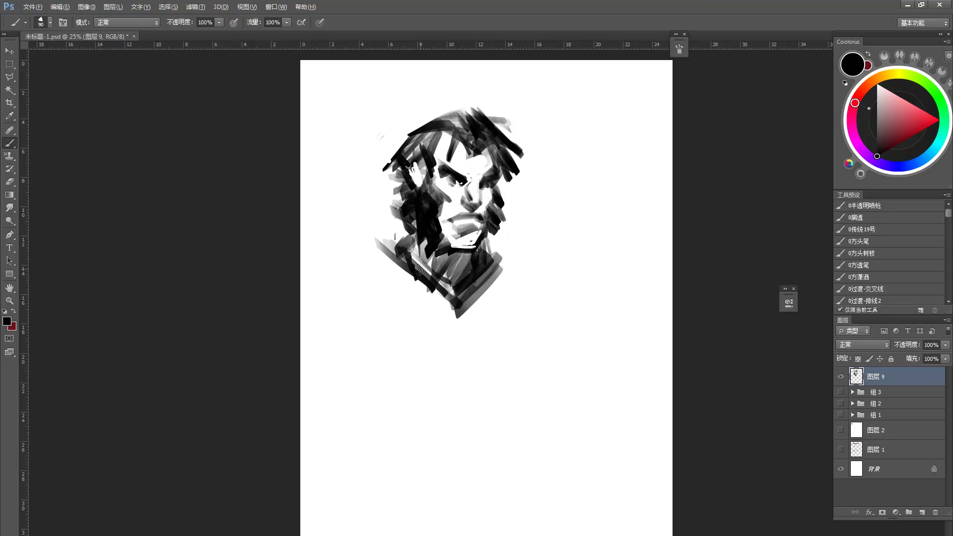
pyautogui.moveTo(375, 242); pyautogui.dragTo(451, 325)
pyautogui.moveTo(386, 262)
pyautogui.mouseDown()
pyautogui.moveTo(447, 318)
pyautogui.moveTo(456, 340)
pyautogui.mouseUp()
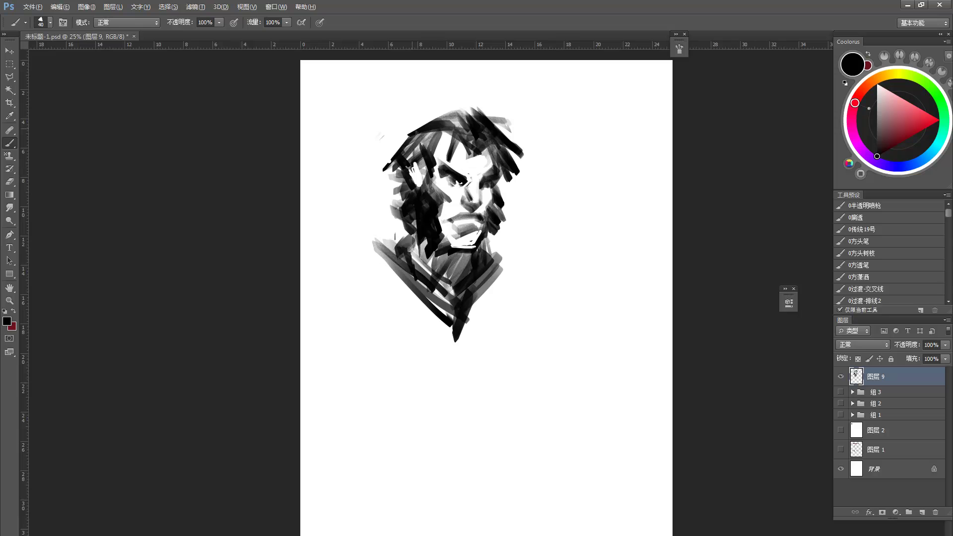
# Erase thin highlights under the slanted brow around the near eye and along the upper lip
pyautogui.press('e')
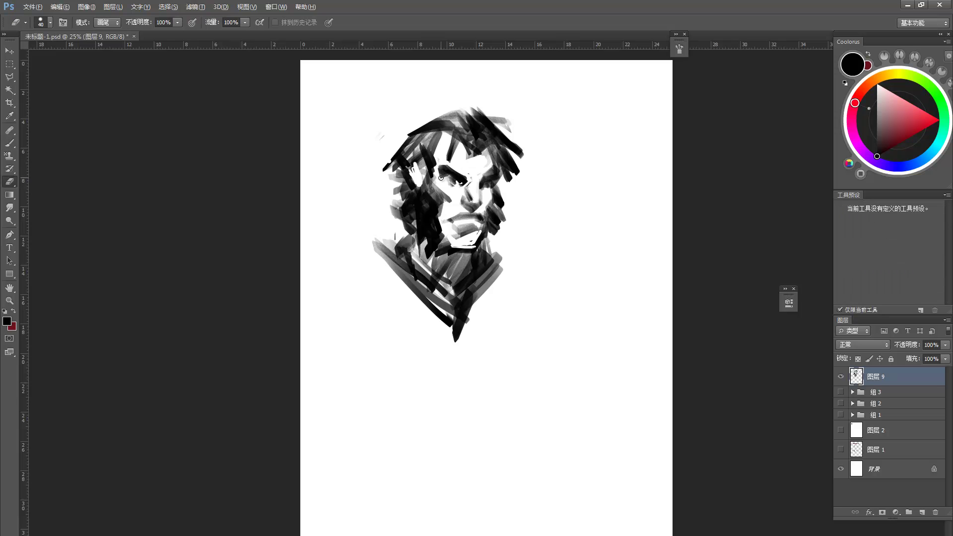
pyautogui.moveTo(464, 172)
pyautogui.mouseDown()
pyautogui.moveTo(440, 160)
pyautogui.moveTo(469, 178)
pyautogui.mouseUp()
pyautogui.moveTo(449, 179); pyautogui.dragTo(447, 177)
pyautogui.press('b')
pyautogui.press('e')
pyautogui.moveTo(460, 219); pyautogui.dragTo(477, 218)
pyautogui.press('b')
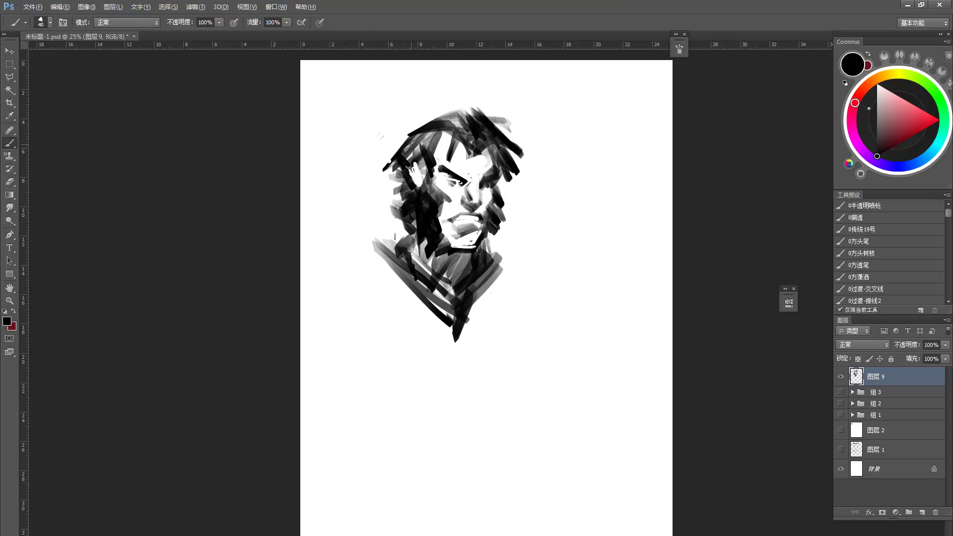
# Refine both eyes by erasing small whites and darkening the shadow around the near eye
pyautogui.press('e')
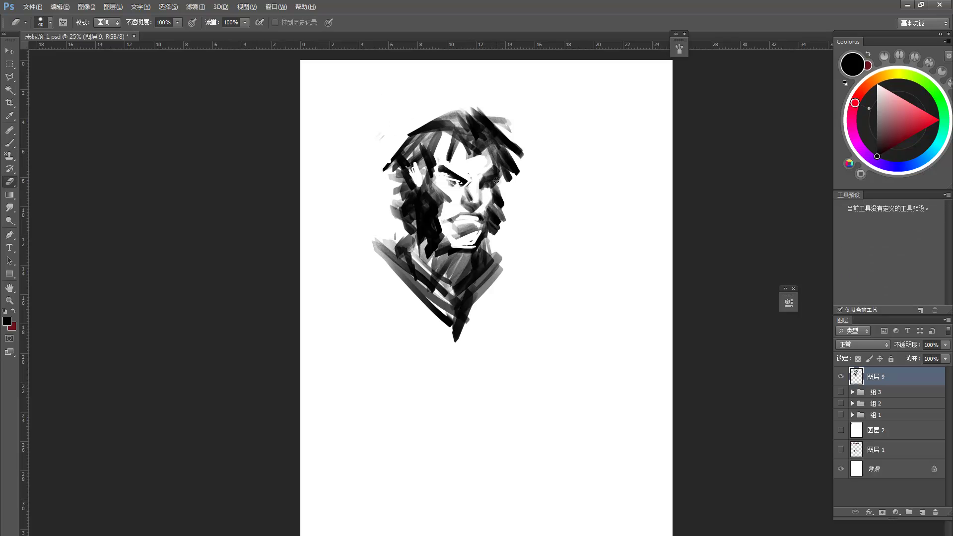
pyautogui.press('b')
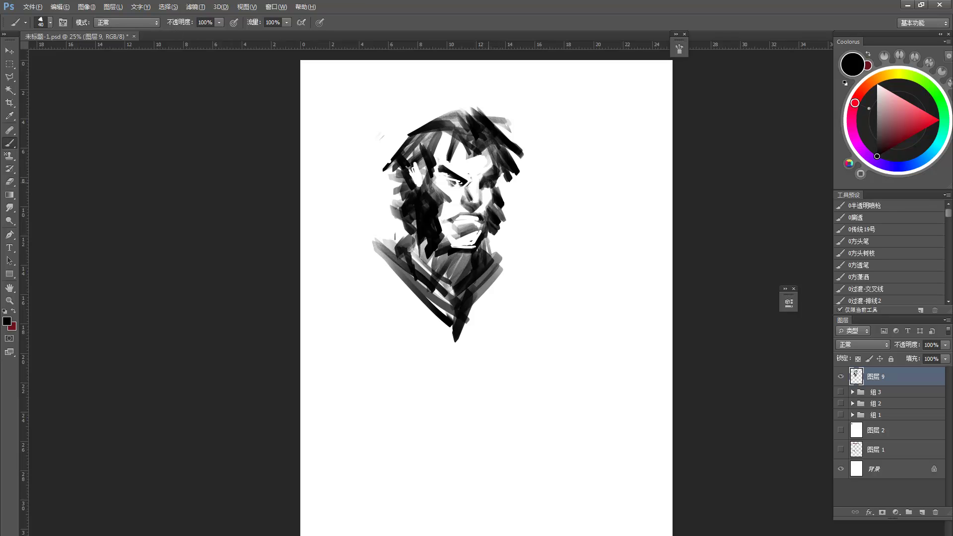
pyautogui.press('e')
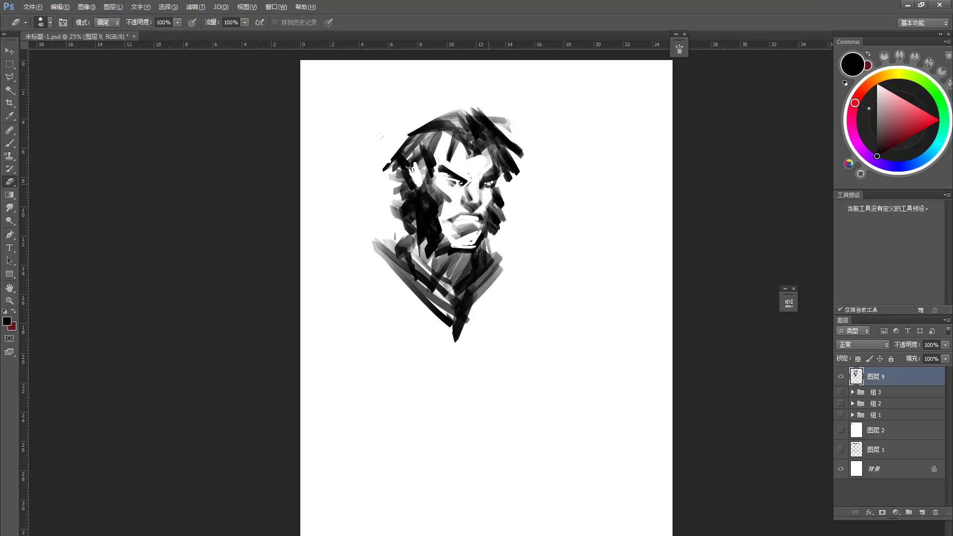
pyautogui.press('b')
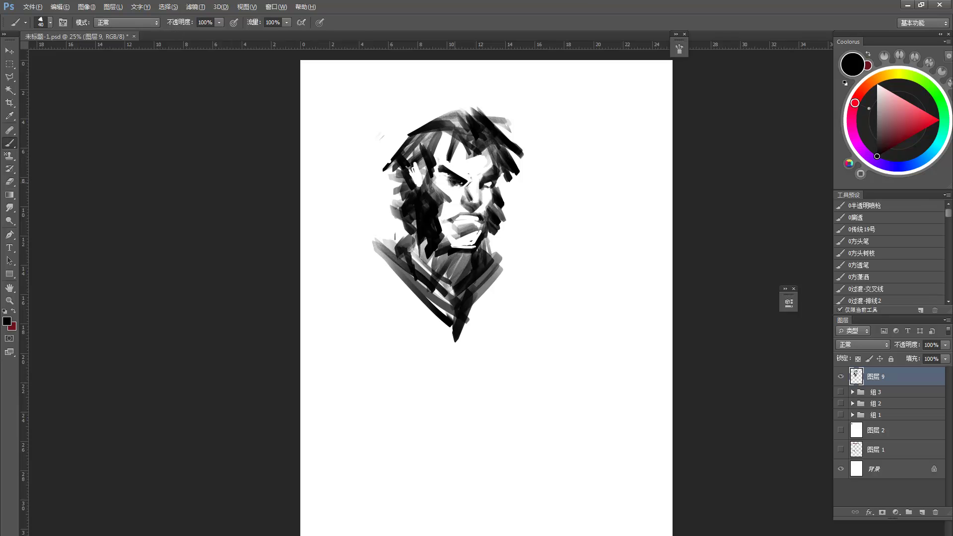
pyautogui.press('e')
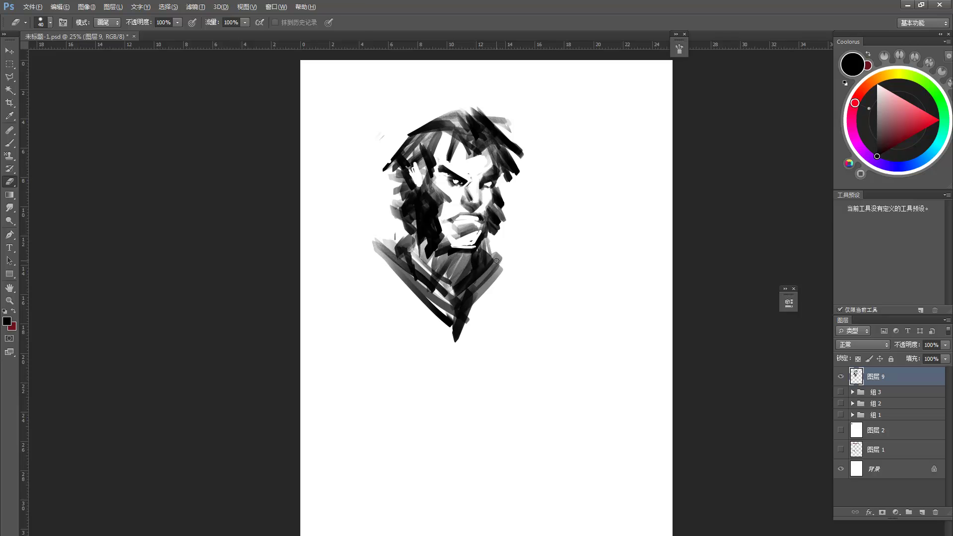
pyautogui.press('b')
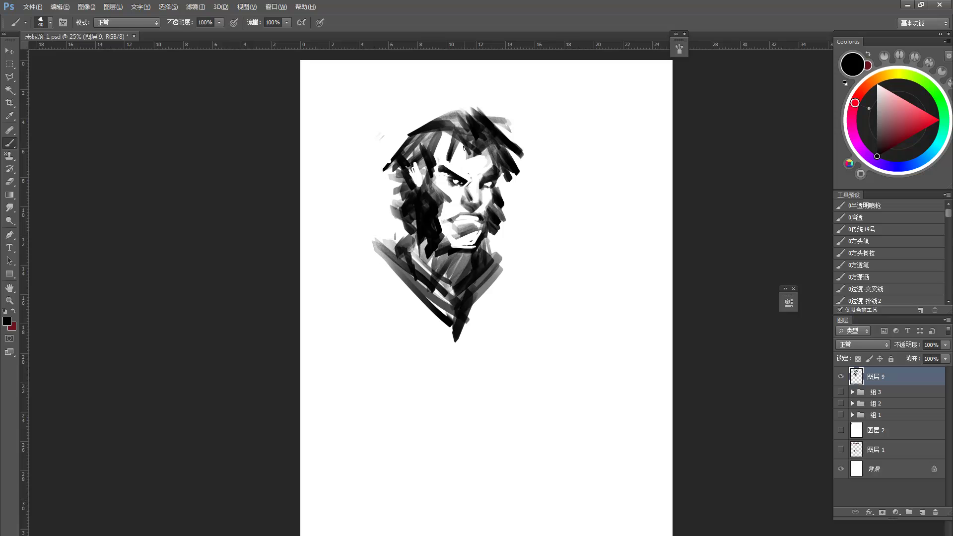
# Darken the hairline above the forehead and paint black inside a lasso-selected wedge of hair at the left temple, then deselect
pyautogui.moveTo(454, 136)
pyautogui.mouseDown()
pyautogui.moveTo(449, 164)
pyautogui.moveTo(447, 141)
pyautogui.moveTo(418, 138)
pyautogui.moveTo(429, 126)
pyautogui.mouseUp()
pyautogui.press('l')
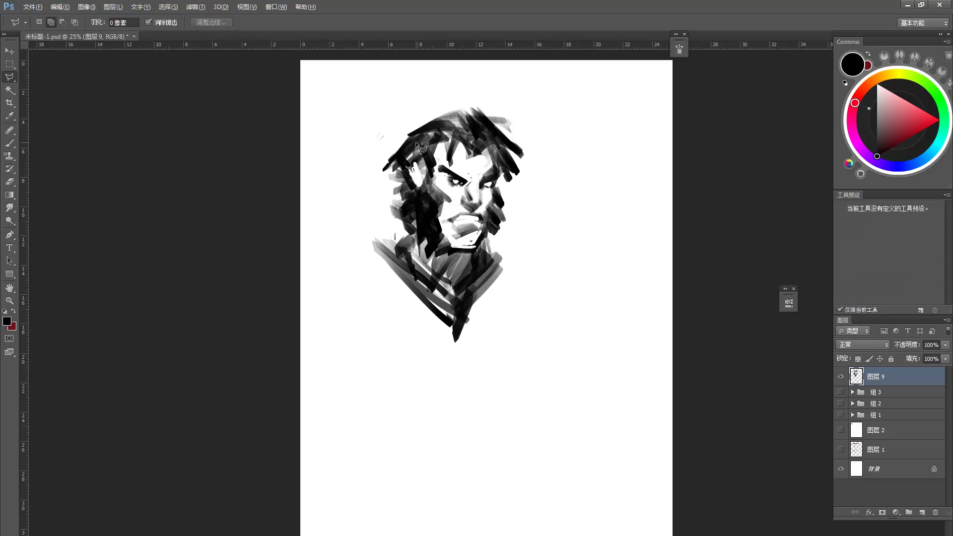
pyautogui.click(421, 146)
pyautogui.click(392, 172)
pyautogui.click(423, 147)
pyautogui.press('b')
pyautogui.moveTo(422, 151); pyautogui.dragTo(393, 171)
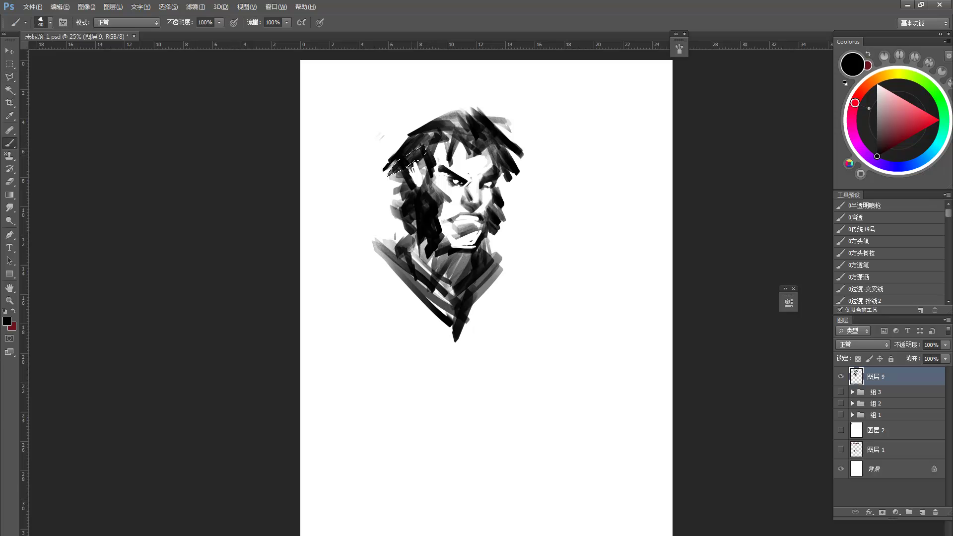
pyautogui.moveTo(422, 141); pyautogui.dragTo(392, 172)
pyautogui.press('m')
pyautogui.click(436, 151)
# Lasso a small pointed hair lock beside the left ear, paint it dark and clear the selection
pyautogui.press('b')
pyautogui.press('l')
pyautogui.click(398, 169)
pyautogui.click(394, 188)
pyautogui.doubleClick(414, 178)
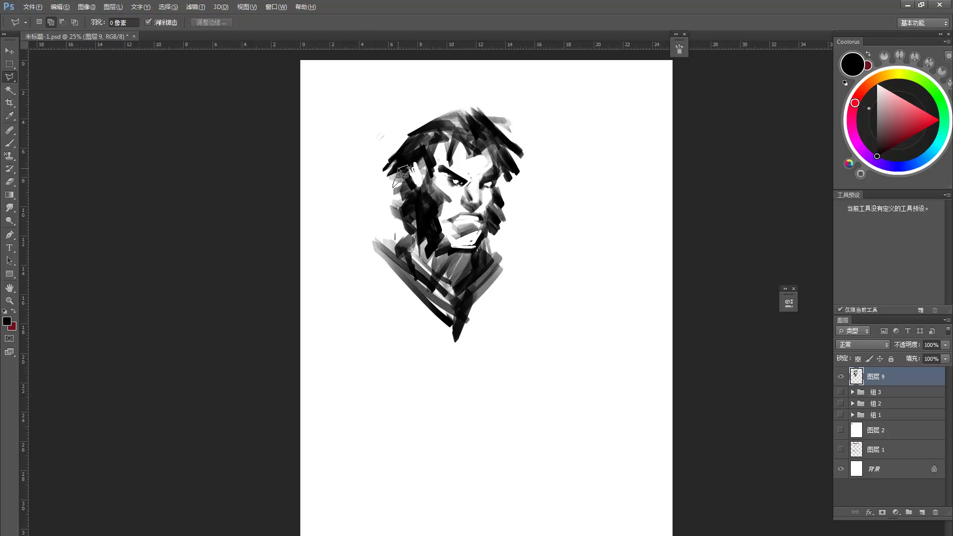
pyautogui.press('b')
pyautogui.moveTo(395, 185); pyautogui.dragTo(406, 169)
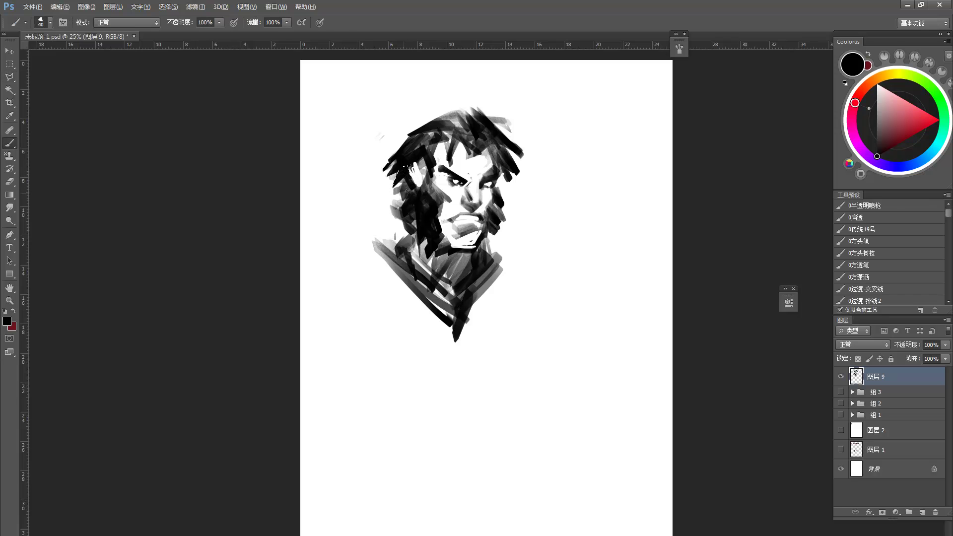
pyautogui.press('m')
pyautogui.click(422, 183)
# Touch up the dark hair tip below the left jaw and erase the stray marks above the collar's left shoulder with a size 60 eraser
pyautogui.press('b')
pyautogui.moveTo(435, 249); pyautogui.dragTo(434, 257)
pyautogui.press('e')
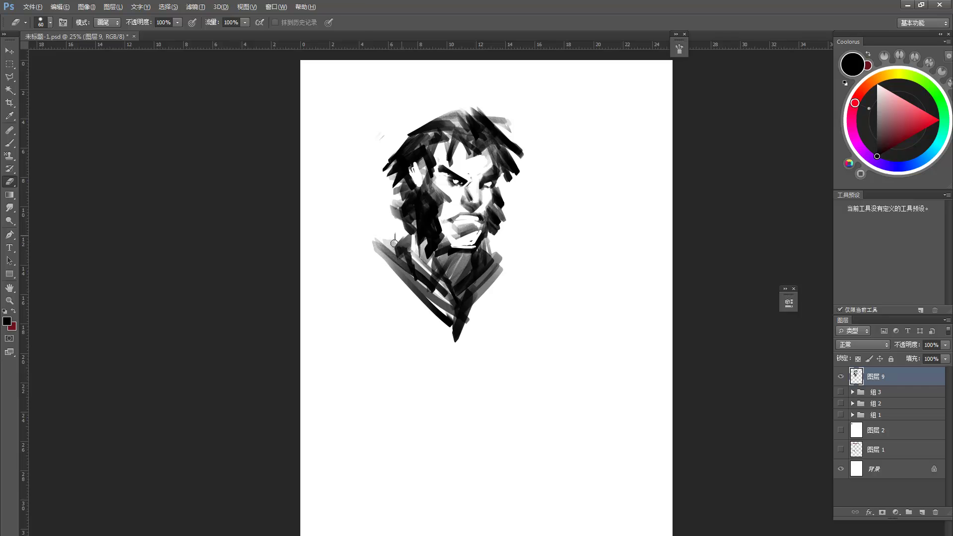
pyautogui.moveTo(405, 233)
pyautogui.mouseDown()
pyautogui.moveTo(403, 245)
pyautogui.moveTo(408, 237)
pyautogui.moveTo(404, 245)
pyautogui.moveTo(385, 234)
pyautogui.moveTo(370, 251)
pyautogui.moveTo(391, 251)
pyautogui.mouseUp()
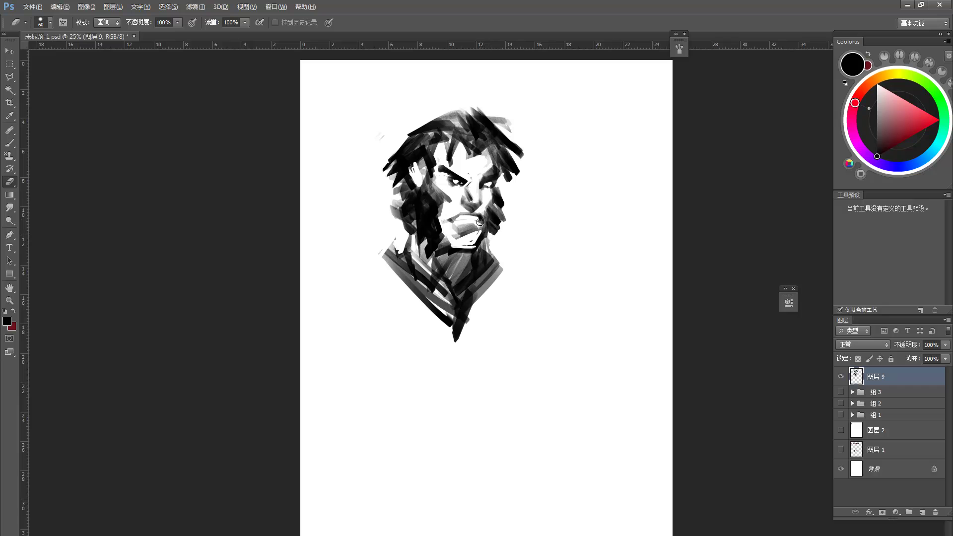
# Choose the 0传统19号 brush preset, enlarge it to 35 and paint dark spiky hair beside the right jaw
pyautogui.press('l')
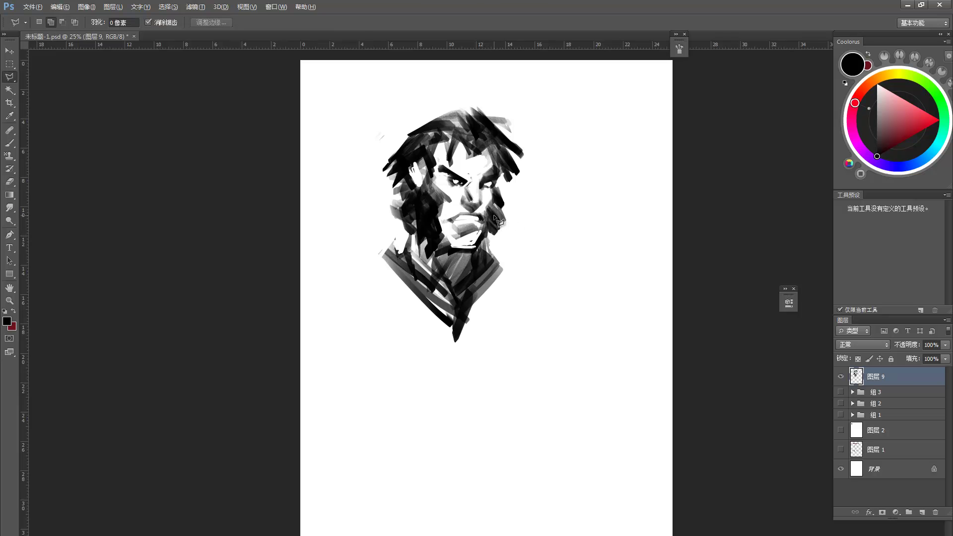
pyautogui.press('b')
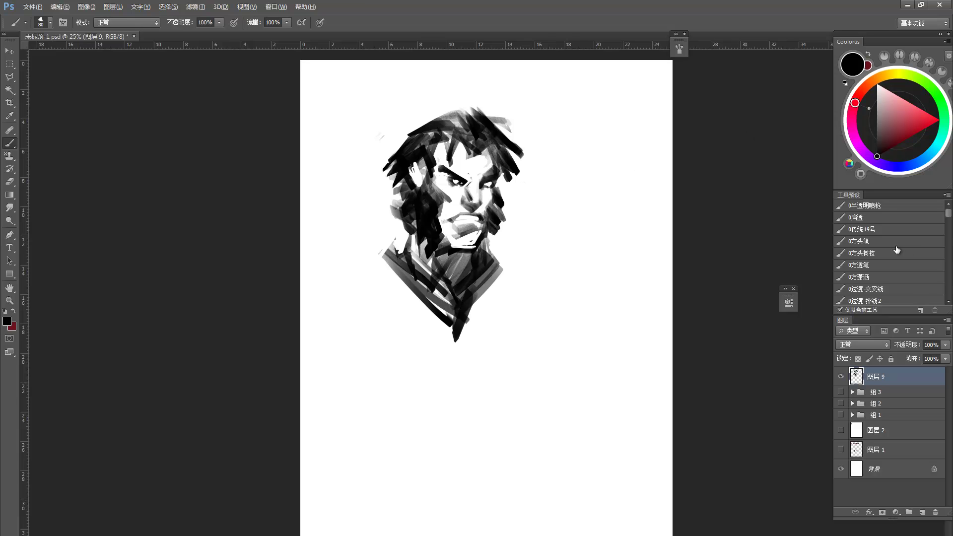
pyautogui.click(874, 232)
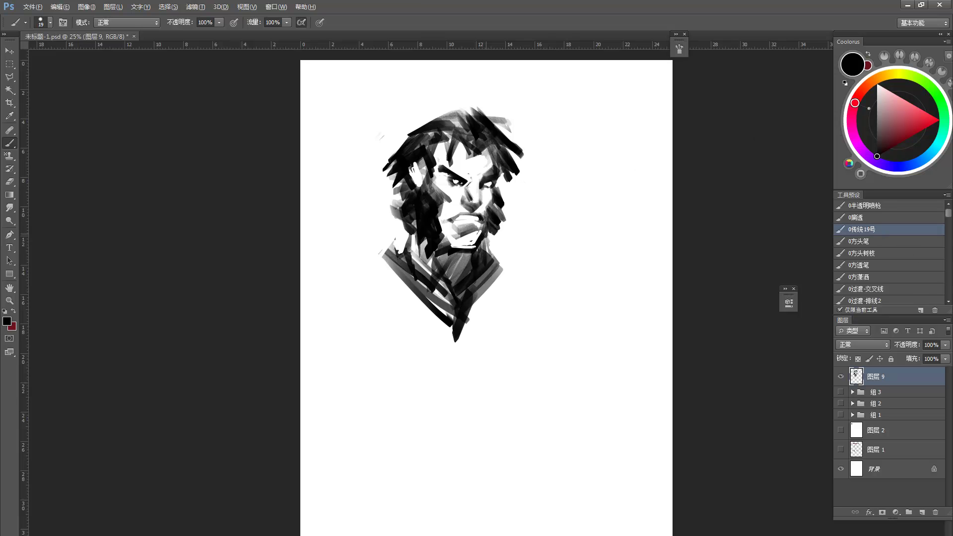
pyautogui.press(']')
pyautogui.moveTo(488, 232); pyautogui.dragTo(486, 244)
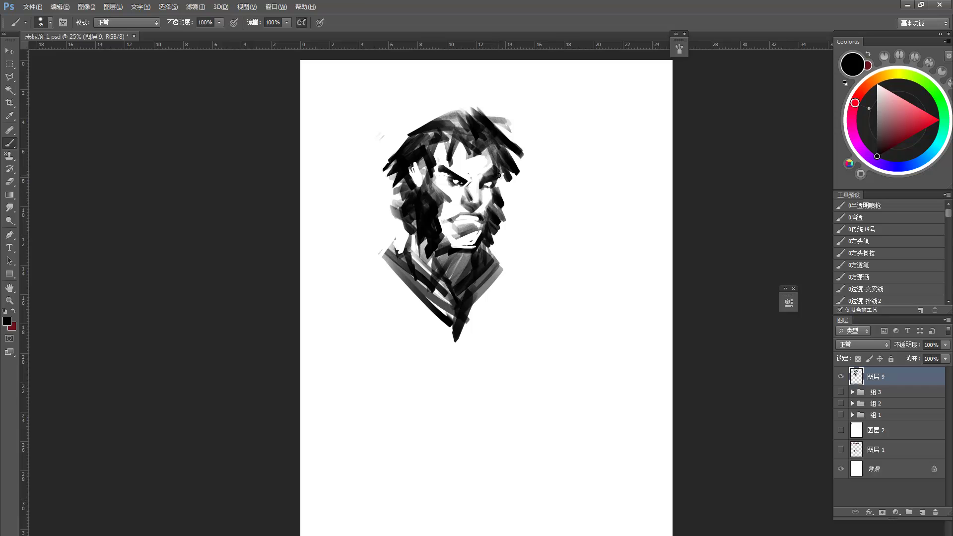
# Shape pointed hair spikes beside the right cheek with alternating dark brush strokes and eraser cuts
pyautogui.press('e')
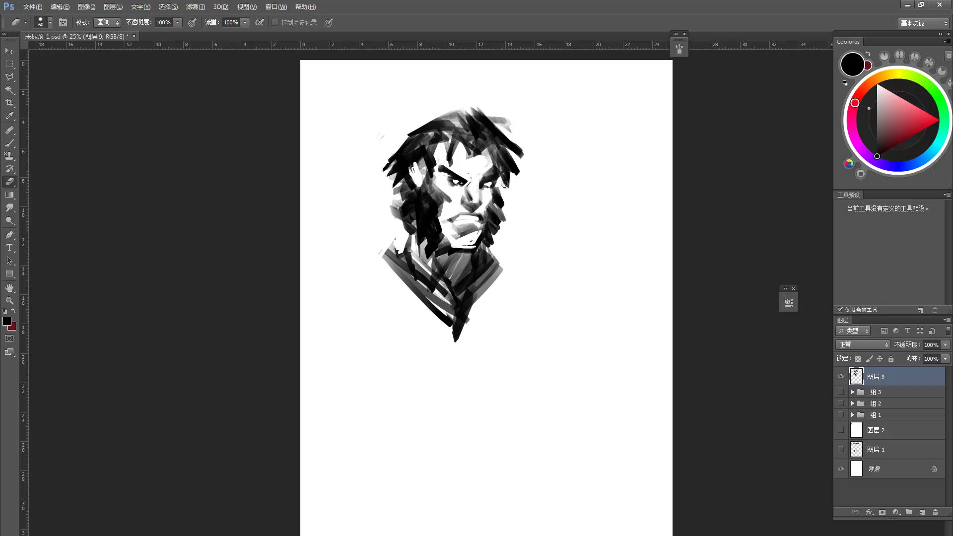
pyautogui.press('b')
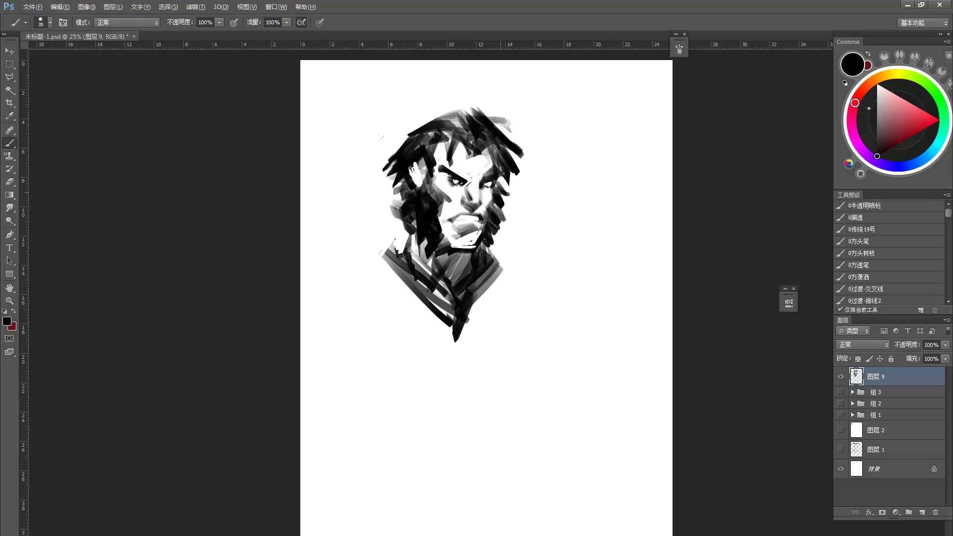
pyautogui.press('e')
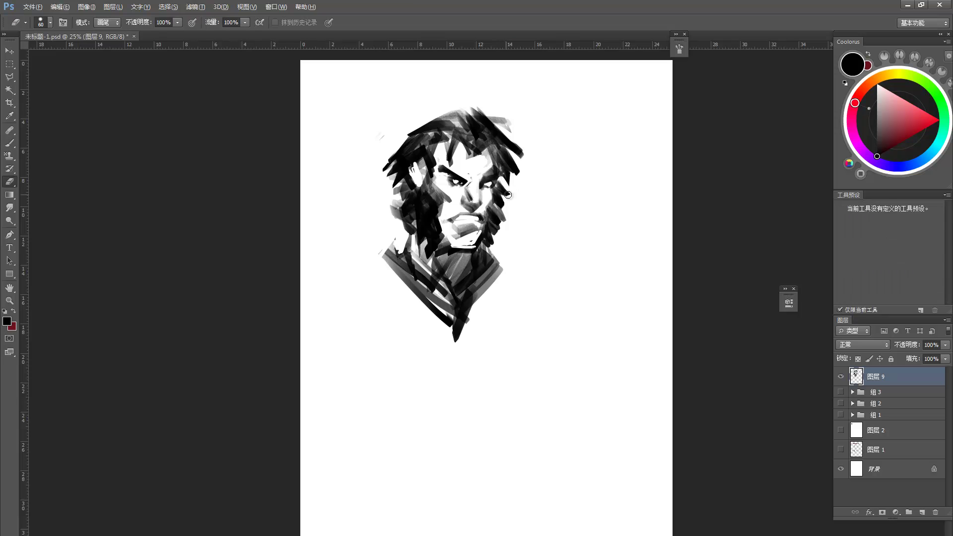
pyautogui.press('b')
pyautogui.press('e')
pyautogui.press('b')
pyautogui.press('e')
pyautogui.press('b')
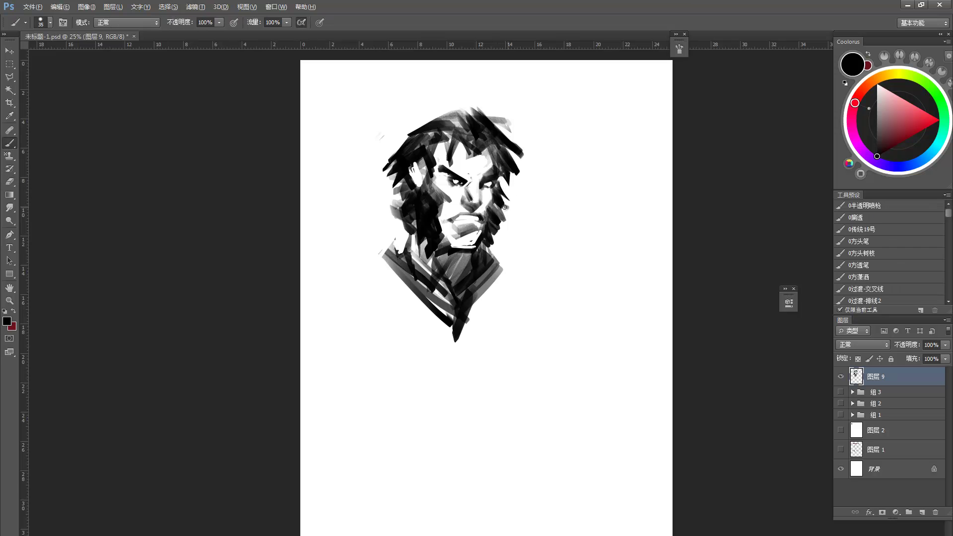
pyautogui.press('e')
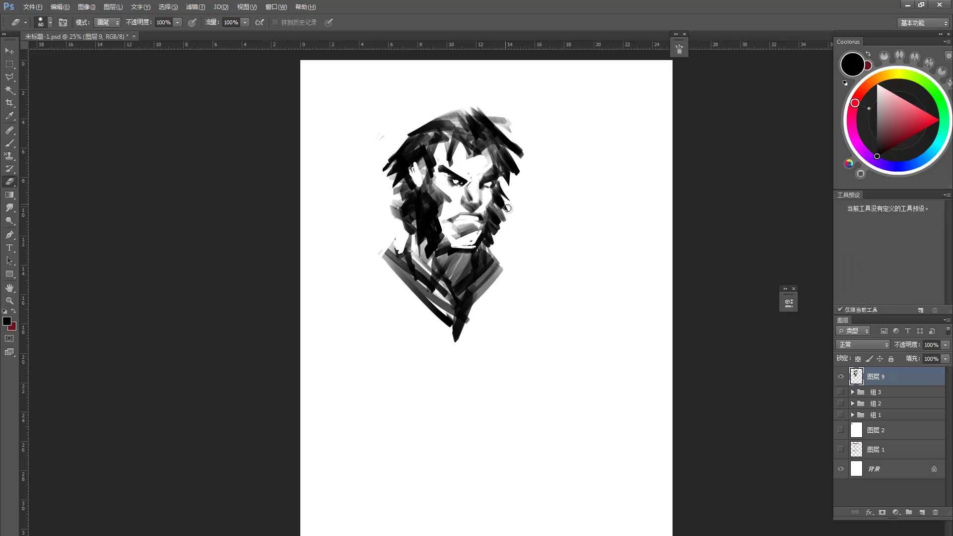
pyautogui.press('b')
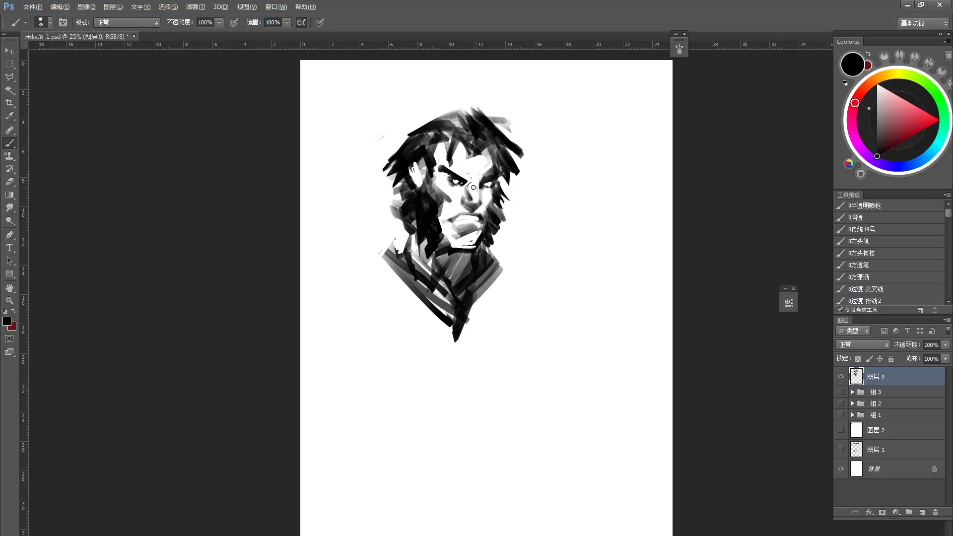
# Darken the cheek edge and erase bright strand highlights into the dark hair beside the left jaw
pyautogui.moveTo(442, 203); pyautogui.dragTo(440, 204)
pyautogui.press('e')
pyautogui.moveTo(428, 210)
pyautogui.mouseDown()
pyautogui.moveTo(419, 238)
pyautogui.moveTo(429, 206)
pyautogui.moveTo(417, 240)
pyautogui.moveTo(428, 218)
pyautogui.moveTo(421, 240)
pyautogui.moveTo(431, 219)
pyautogui.moveTo(421, 233)
pyautogui.moveTo(430, 219)
pyautogui.moveTo(429, 249)
pyautogui.moveTo(436, 224)
pyautogui.mouseUp()
pyautogui.press('b')
pyautogui.press('e')
pyautogui.press('b')
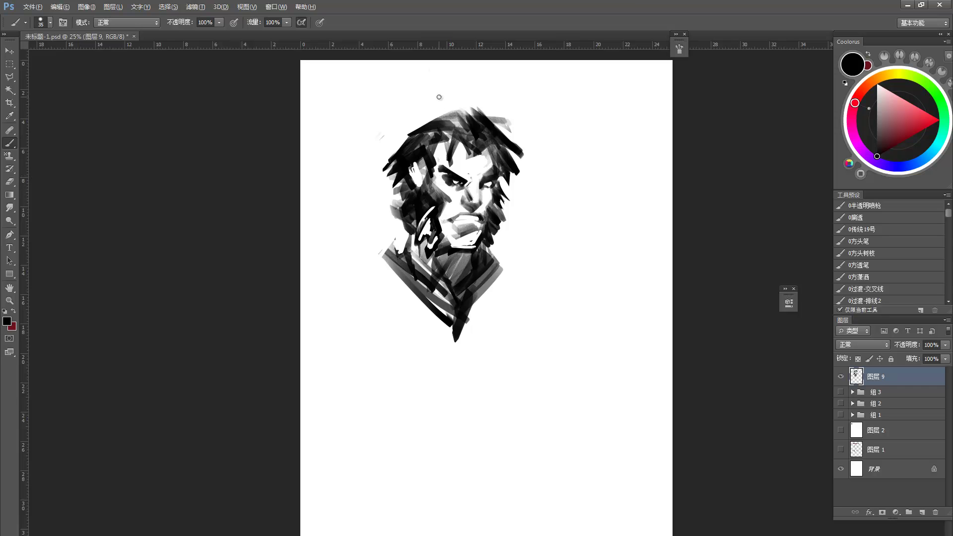
# Reduce the eraser to size 20 and carve thin curved strand highlights into the hair beside the left jaw
pyautogui.press('e')
pyautogui.press('[')
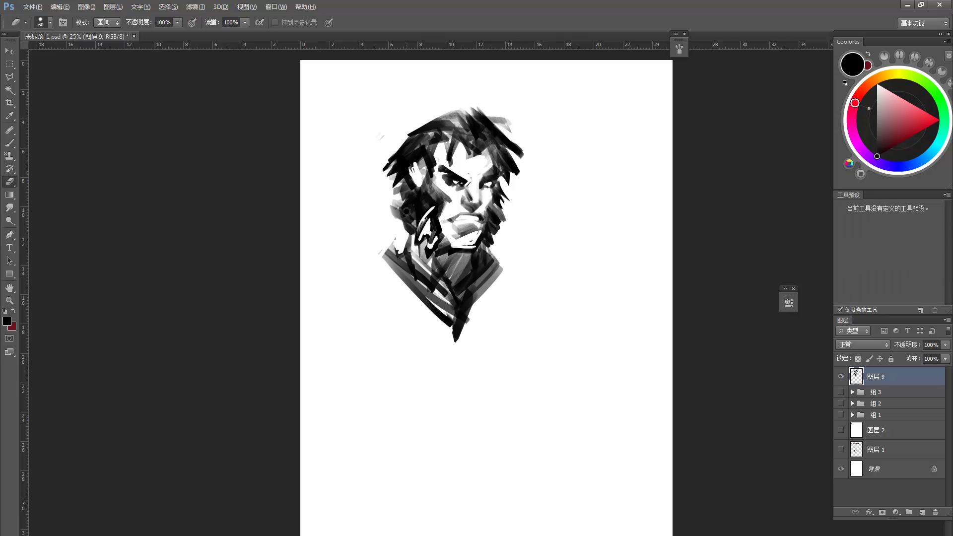
pyautogui.press('[')
pyautogui.moveTo(416, 224); pyautogui.dragTo(425, 206)
pyautogui.press('b')
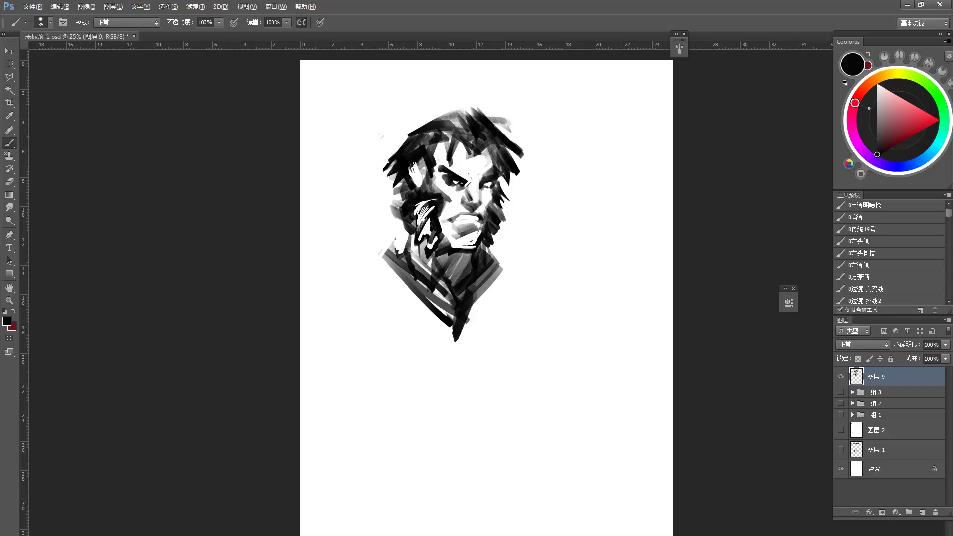
# Refine the cheek's edge and paint dark strands from the cheek down over the left jaw hair
pyautogui.press('e')
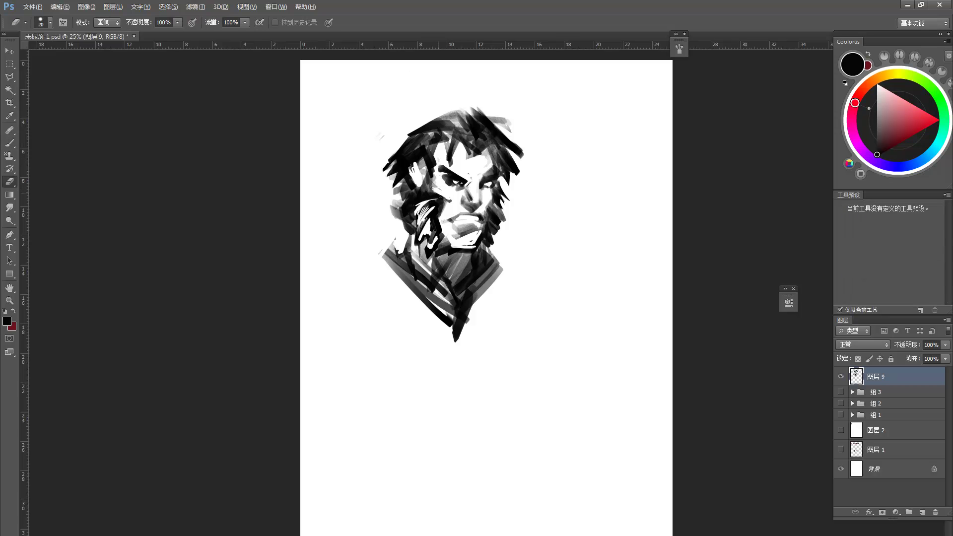
pyautogui.press('b')
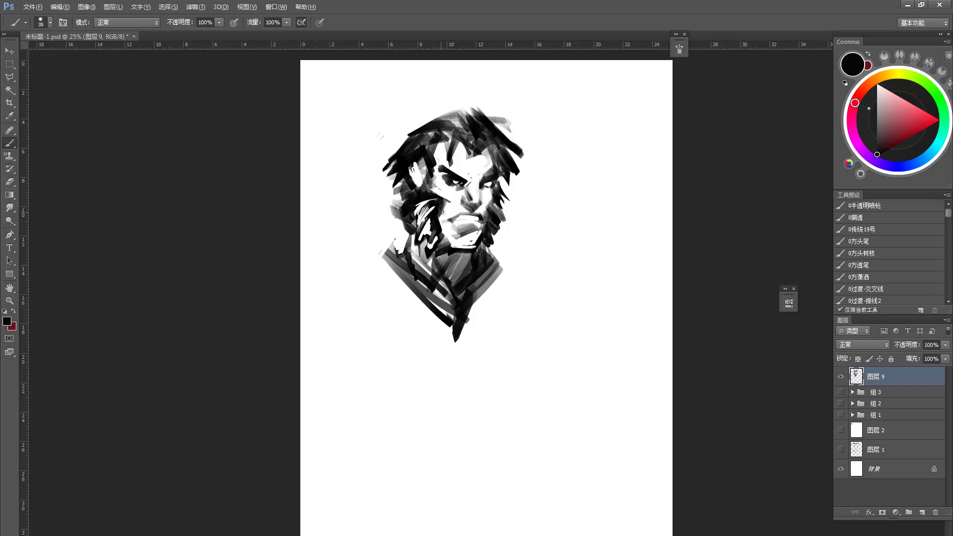
pyautogui.moveTo(444, 205); pyautogui.dragTo(423, 243)
pyautogui.press('e')
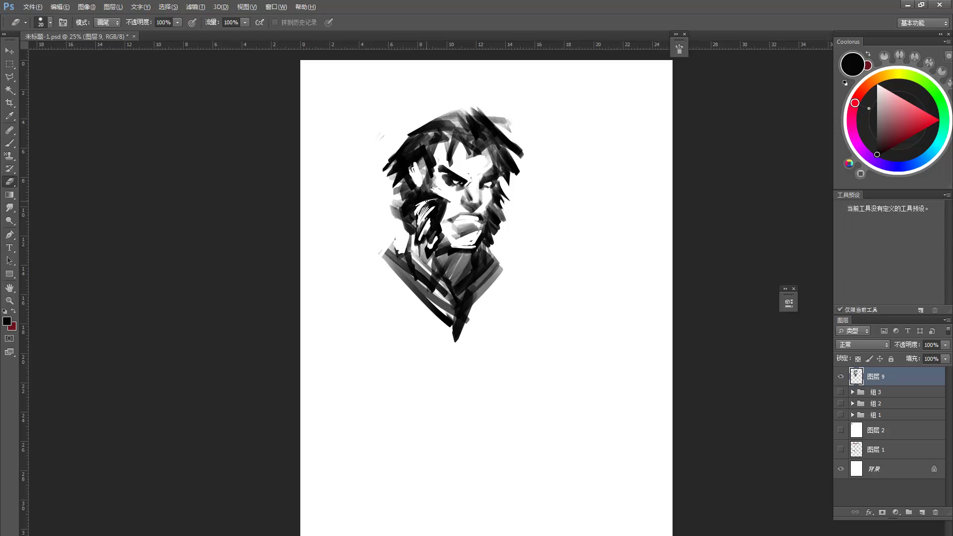
# Paint long dark diagonal strokes along the left side of the collar toward its lower point
pyautogui.press('b')
pyautogui.moveTo(402, 253)
pyautogui.mouseDown()
pyautogui.moveTo(393, 239)
pyautogui.moveTo(386, 244)
pyautogui.moveTo(442, 323)
pyautogui.mouseUp()
pyautogui.moveTo(384, 268); pyautogui.dragTo(458, 328)
# Enlarge the eraser to 60 and cut white bands across the left and right sides of the collar
pyautogui.press('e')
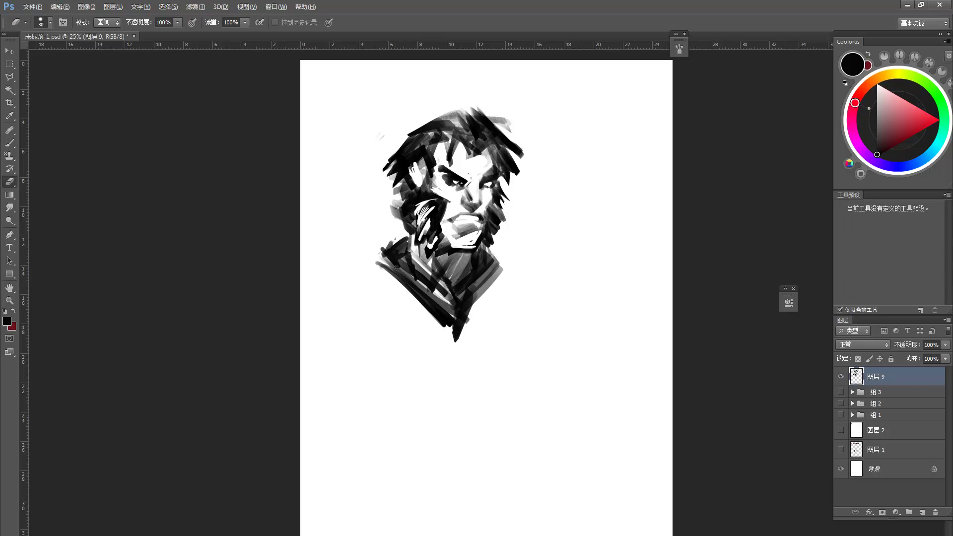
pyautogui.press(']')
pyautogui.press(']')
pyautogui.moveTo(393, 244); pyautogui.dragTo(408, 283)
pyautogui.moveTo(496, 257); pyautogui.dragTo(493, 282)
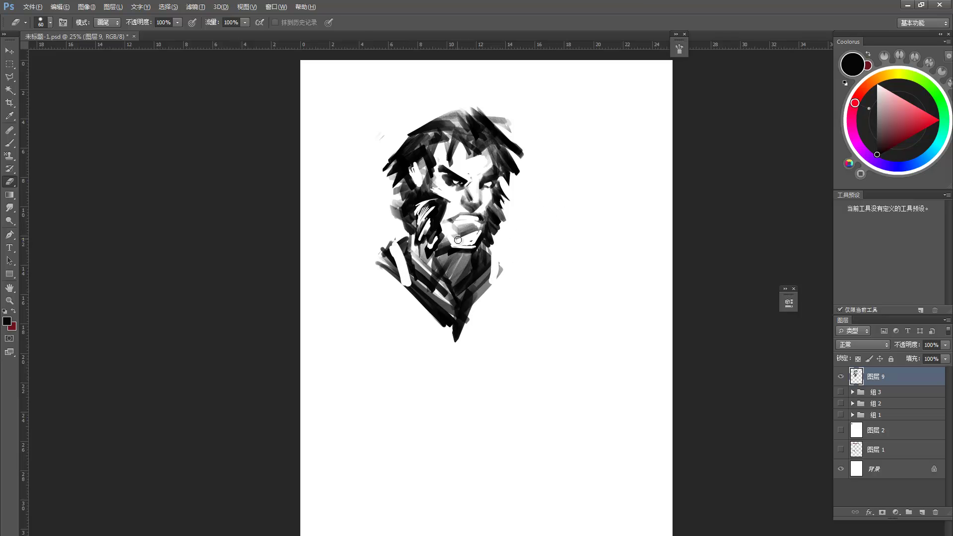
pyautogui.moveTo(485, 249); pyautogui.dragTo(502, 268)
# Erase a long white diagonal band along the collar's inner left edge down to the base of the neck
pyautogui.press('b')
pyautogui.press('e')
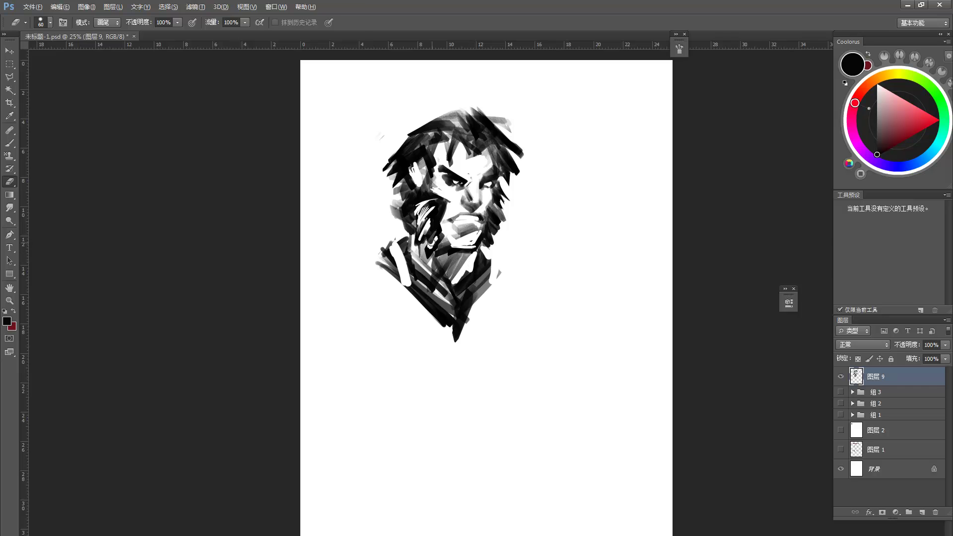
pyautogui.moveTo(417, 245); pyautogui.dragTo(454, 290)
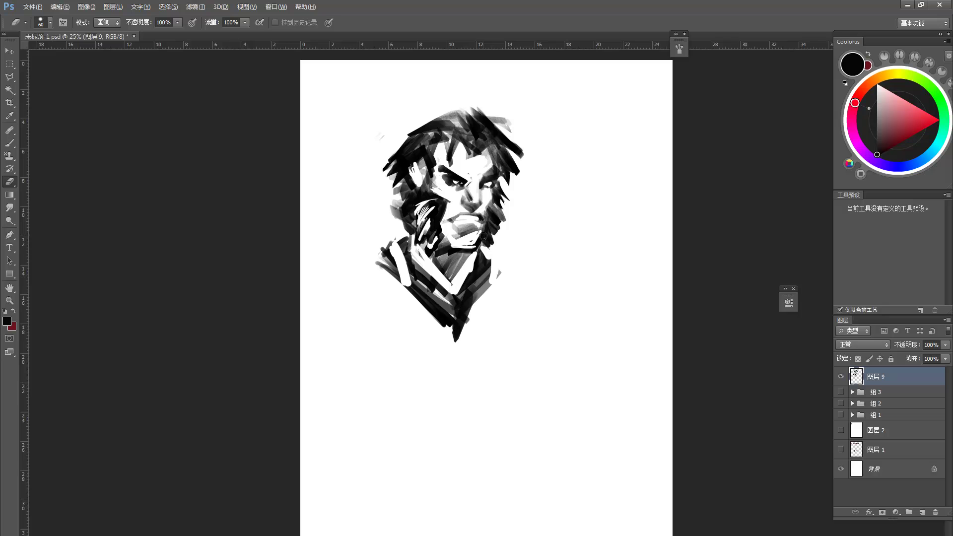
pyautogui.hotkey('ctrl', 't')
pyautogui.press('b')
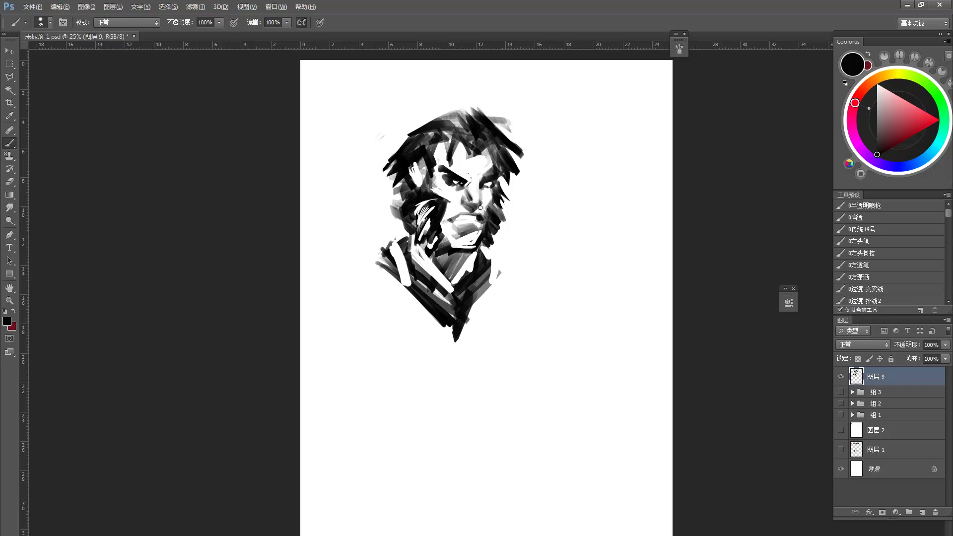
# Trim the collar's lower left edge with long diagonal eraser strokes down to a sharper point beneath the neck
pyautogui.moveTo(453, 218)
pyautogui.mouseDown()
pyautogui.moveTo(472, 229)
pyautogui.moveTo(464, 235)
pyautogui.moveTo(476, 231)
pyautogui.moveTo(446, 243)
pyautogui.moveTo(474, 253)
pyautogui.moveTo(447, 282)
pyautogui.mouseUp()
pyautogui.press('r')
pyautogui.moveTo(372, 255); pyautogui.dragTo(465, 348)
pyautogui.press('e')
pyautogui.moveTo(383, 272); pyautogui.dragTo(447, 330)
pyautogui.moveTo(367, 252); pyautogui.dragTo(431, 309)
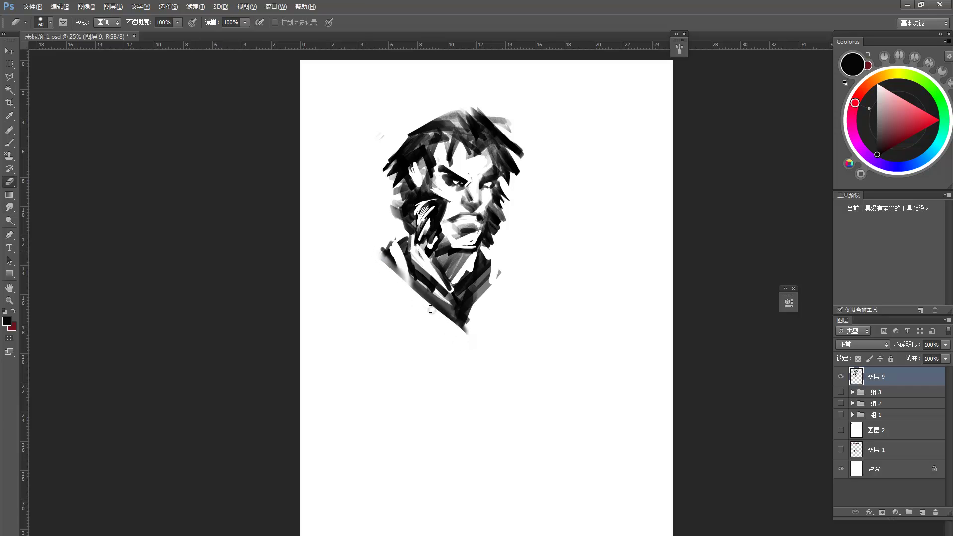
pyautogui.press('b')
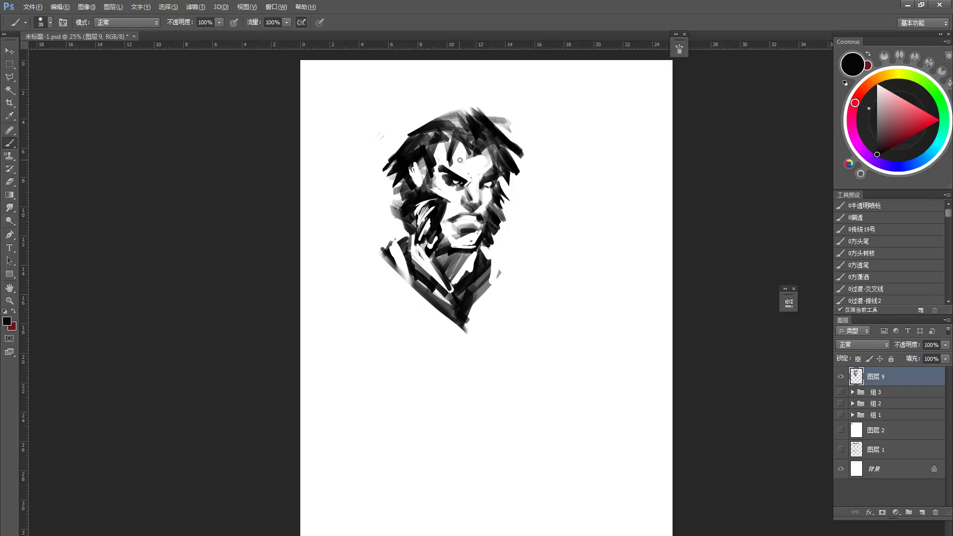
# Erase the stray strokes above the crown and along the right side of the hair to tighten its outline
pyautogui.press('e')
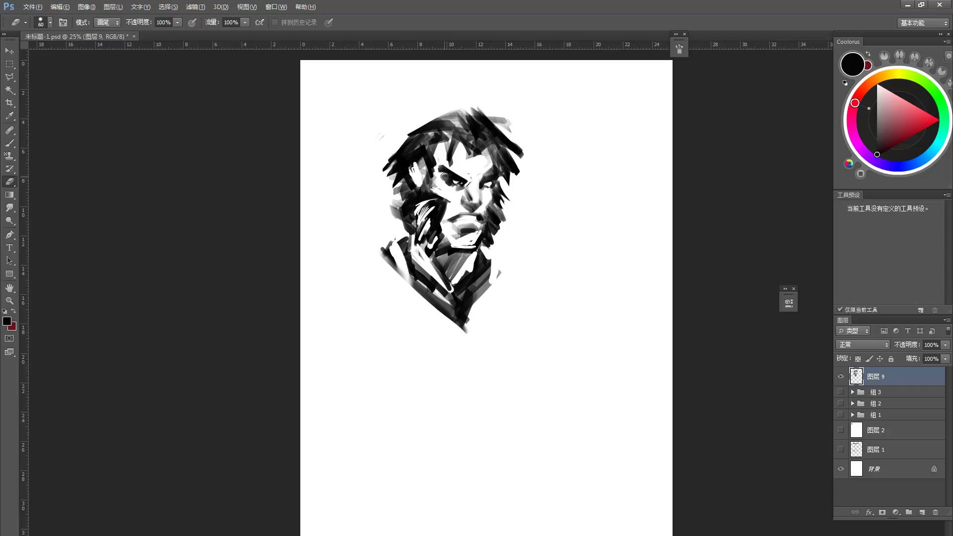
pyautogui.press('b')
pyautogui.press('e')
pyautogui.moveTo(468, 111)
pyautogui.mouseDown()
pyautogui.moveTo(499, 119)
pyautogui.moveTo(426, 111)
pyautogui.moveTo(522, 127)
pyautogui.mouseUp()
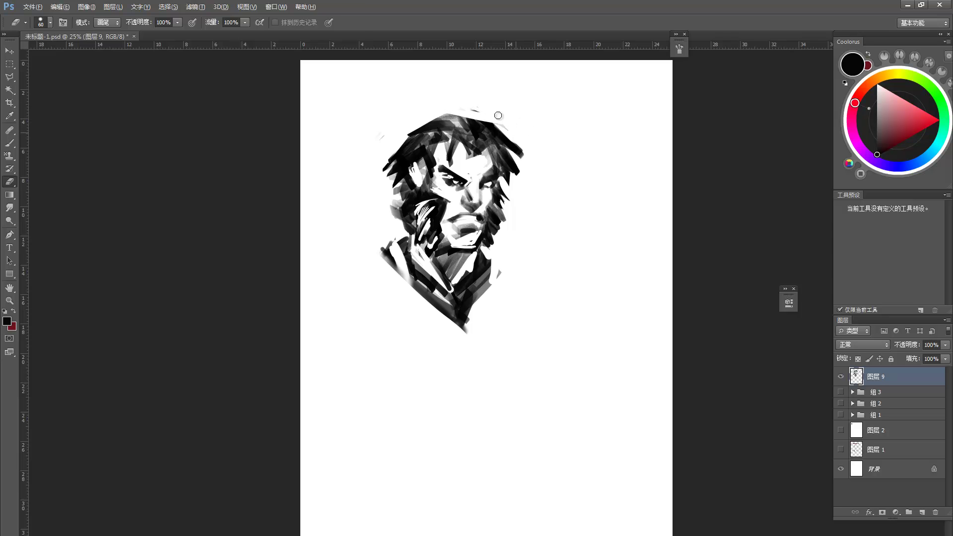
pyautogui.moveTo(529, 138)
pyautogui.mouseDown()
pyautogui.moveTo(523, 166)
pyautogui.moveTo(494, 118)
pyautogui.moveTo(524, 158)
pyautogui.moveTo(503, 125)
pyautogui.moveTo(510, 142)
pyautogui.moveTo(500, 143)
pyautogui.moveTo(515, 150)
pyautogui.moveTo(498, 131)
pyautogui.moveTo(513, 148)
pyautogui.mouseUp()
pyautogui.press('b')
pyautogui.press('e')
pyautogui.press('b')
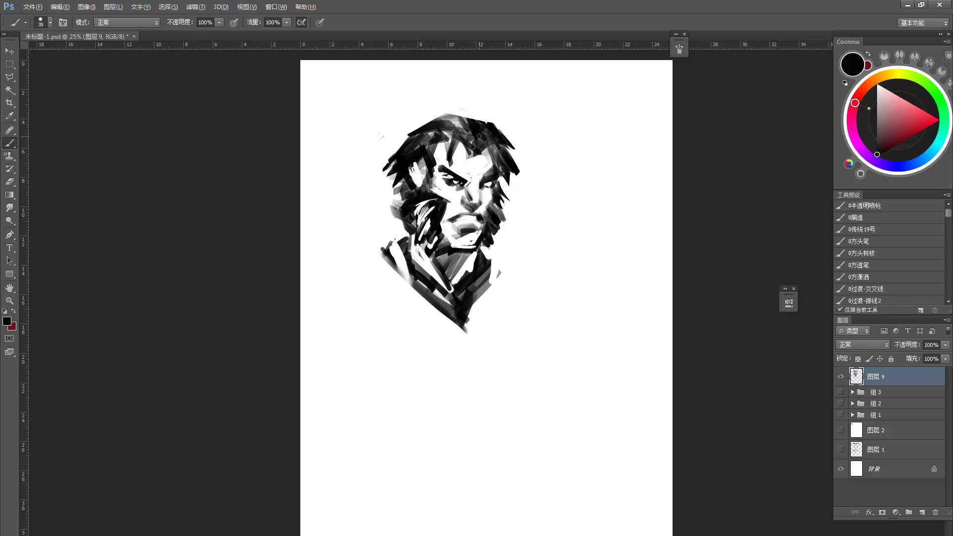
# Cut a thin white diagonal strand into the dark hair above the forehead with the eraser
pyautogui.press('e')
pyautogui.moveTo(461, 118)
pyautogui.mouseDown()
pyautogui.moveTo(477, 151)
pyautogui.moveTo(491, 125)
pyautogui.moveTo(476, 145)
pyautogui.mouseUp()
pyautogui.hotkey('ctrl', 'alt', 'z')
pyautogui.hotkey('ctrl', 'alt', 'z')
pyautogui.hotkey('ctrl', 'z')
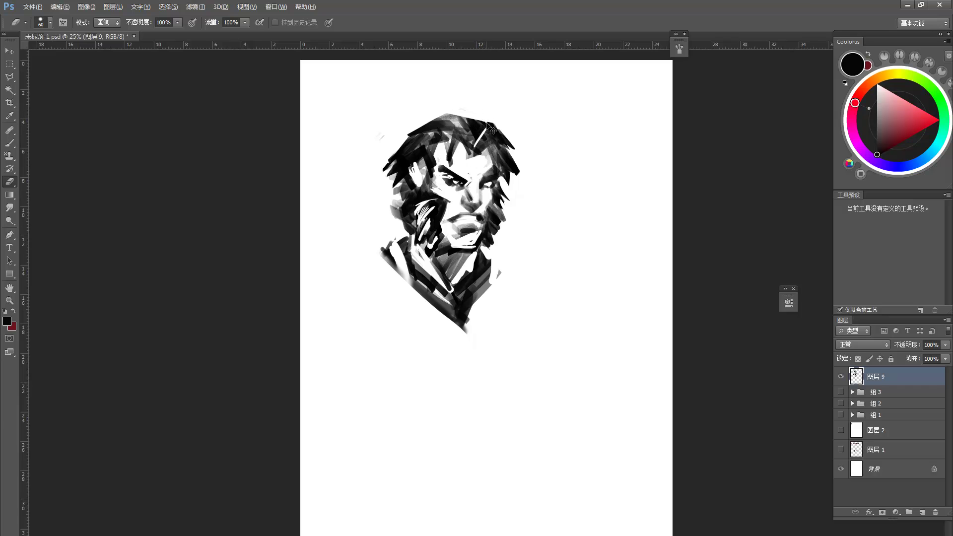
# Erase the ragged outer edge of the hair on the left side, from the temple down to the jaw
pyautogui.press('b')
pyautogui.press('e')
pyautogui.moveTo(397, 192)
pyautogui.mouseDown()
pyautogui.moveTo(392, 221)
pyautogui.moveTo(405, 214)
pyautogui.mouseUp()
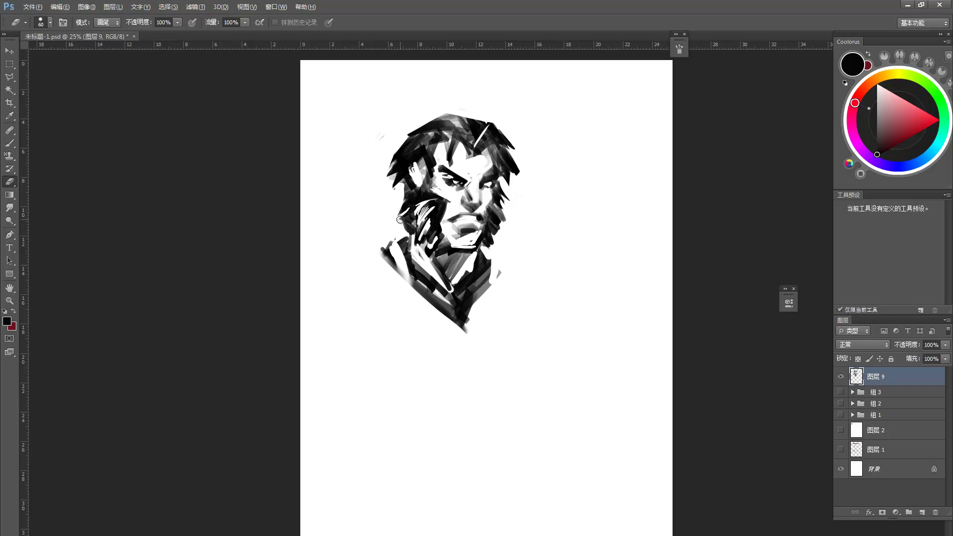
pyautogui.press('b')
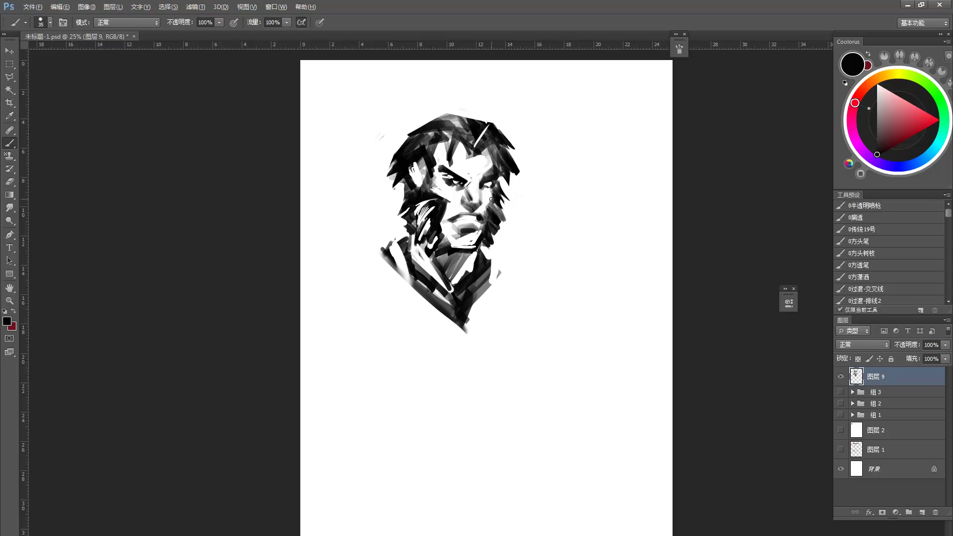
pyautogui.press('e')
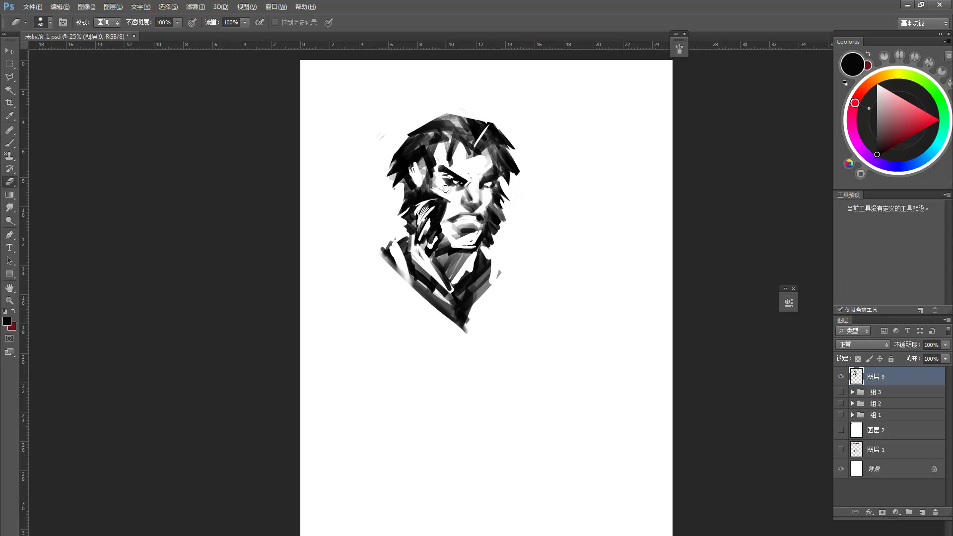
# Paint dark strokes over the white gap between the left temple and the hair
pyautogui.press('b')
pyautogui.moveTo(431, 192); pyautogui.dragTo(435, 181)
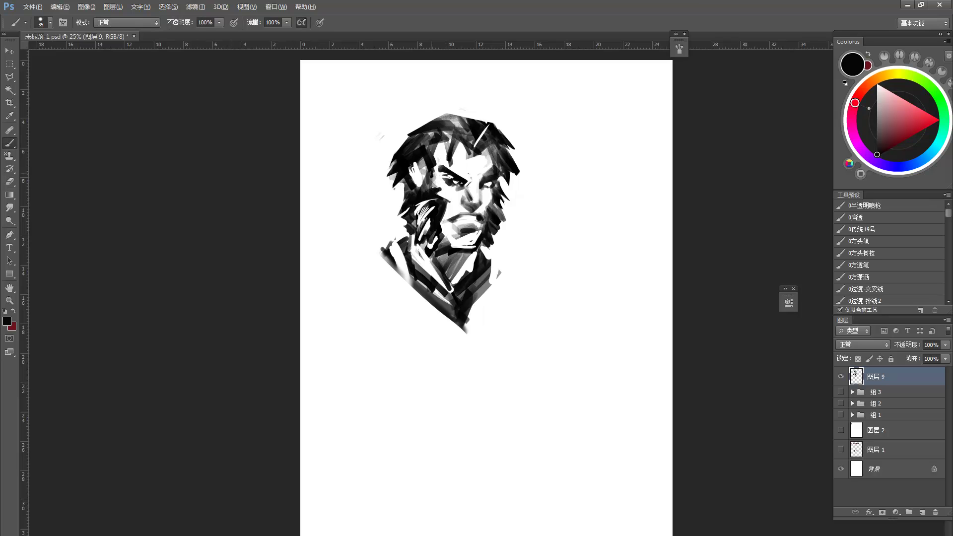
pyautogui.moveTo(435, 169)
pyautogui.mouseDown()
pyautogui.moveTo(417, 169)
pyautogui.moveTo(441, 170)
pyautogui.moveTo(409, 168)
pyautogui.mouseUp()
pyautogui.press('e')
pyautogui.press('b')
# Select the collar with a polygonal outline, flip it horizontally and reposition it beneath the jaw
pyautogui.press('l')
pyautogui.click(383, 236)
pyautogui.click(411, 238)
pyautogui.click(438, 278)
pyautogui.click(484, 251)
pyautogui.click(512, 273)
pyautogui.click(472, 361)
pyautogui.click(390, 369)
pyautogui.click(361, 272)
pyautogui.click(382, 237)
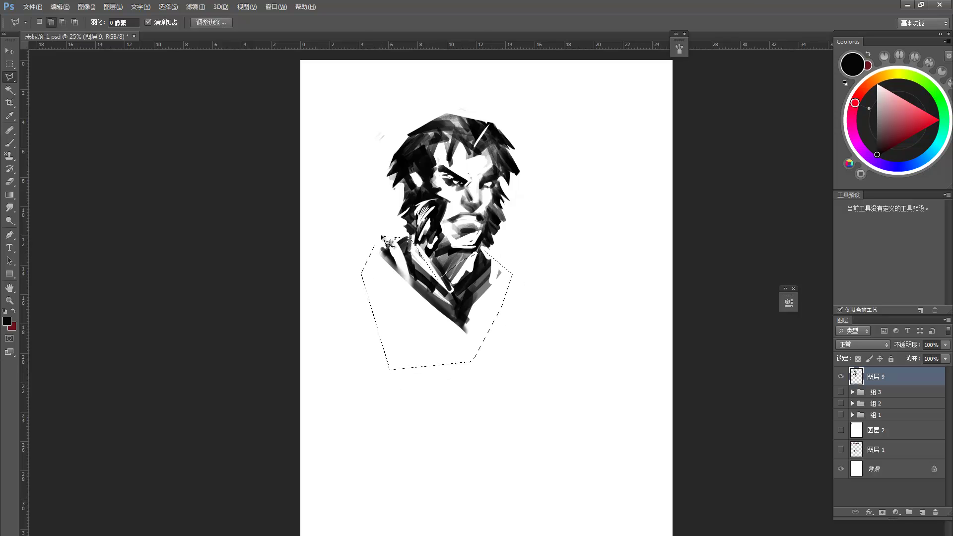
pyautogui.hotkey('ctrl', 't')
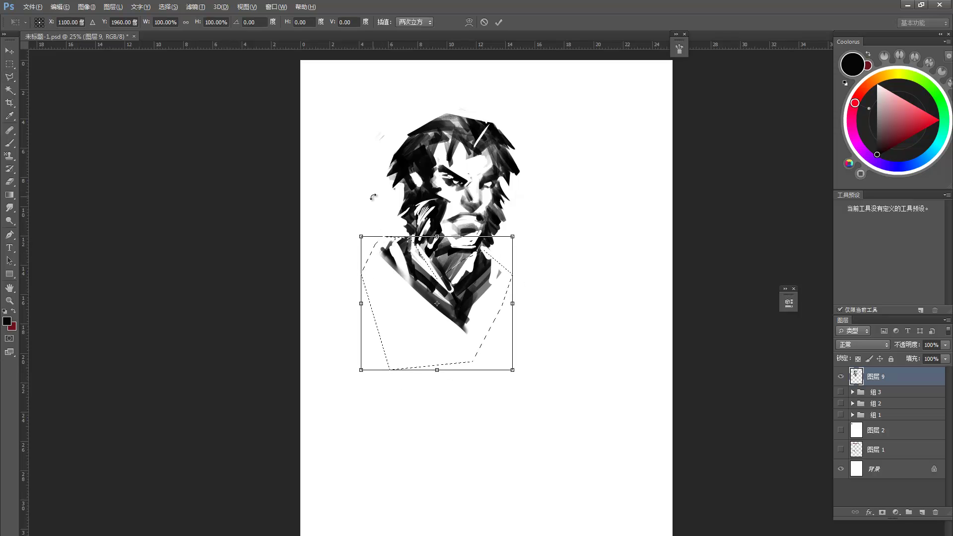
pyautogui.rightClick(467, 322)
pyautogui.click(503, 469)
pyautogui.moveTo(465, 285)
pyautogui.mouseDown()
pyautogui.moveTo(484, 319)
pyautogui.moveTo(480, 294)
pyautogui.mouseUp()
pyautogui.press('Return')
# Select the head with a rectangle, tilt it slightly counterclockwise and shift it left over the flipped collar
pyautogui.press('l')
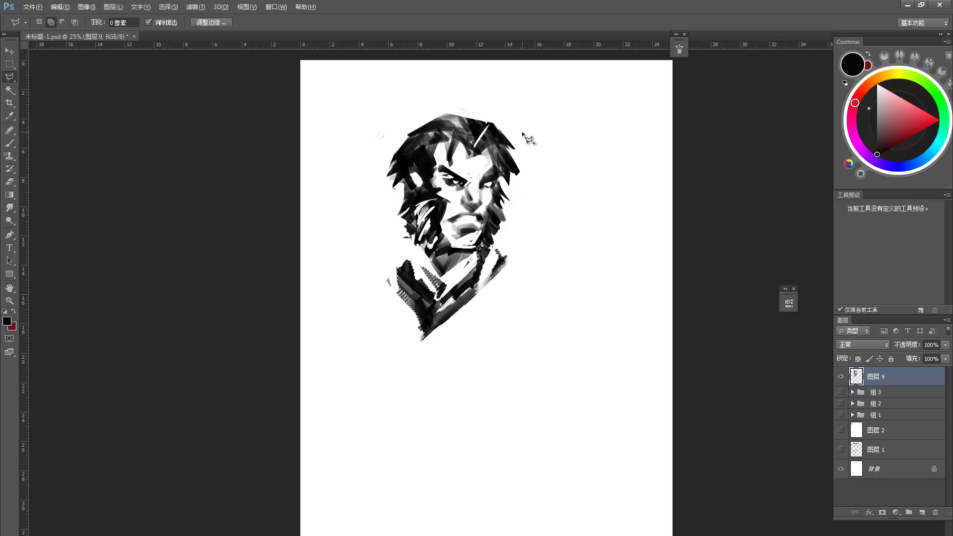
pyautogui.press('m')
pyautogui.moveTo(370, 91); pyautogui.dragTo(529, 263)
pyautogui.hotkey('ctrl', 't')
pyautogui.moveTo(567, 140); pyautogui.dragTo(552, 134)
pyautogui.moveTo(502, 177); pyautogui.dragTo(485, 177)
pyautogui.moveTo(540, 147); pyautogui.dragTo(535, 134)
pyautogui.moveTo(453, 162); pyautogui.dragTo(454, 169)
pyautogui.moveTo(544, 119); pyautogui.dragTo(542, 117)
pyautogui.press('Escape')
# Enlarge the brush to 50 and paint dark strokes over the seam between the neck and the collar
pyautogui.press('b')
pyautogui.press('e')
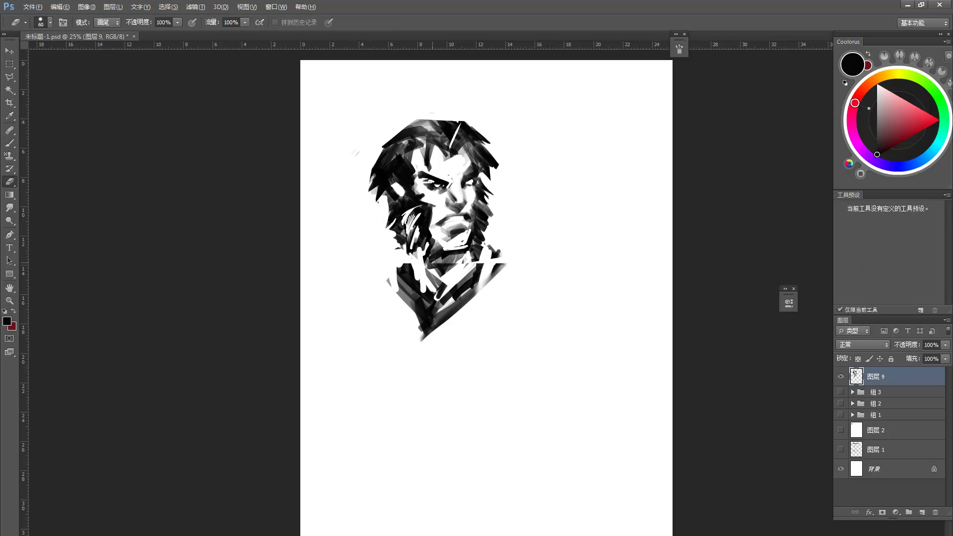
pyautogui.press('b')
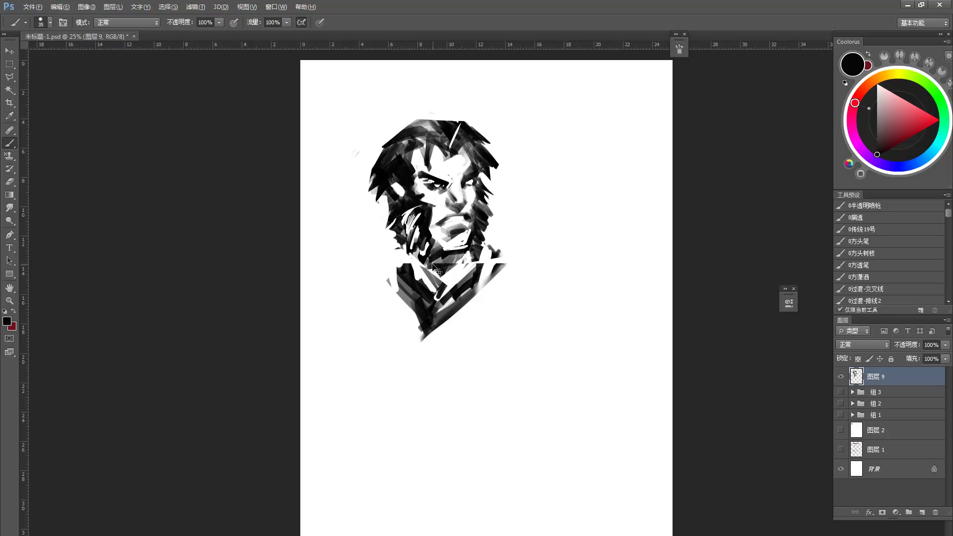
pyautogui.moveTo(425, 281)
pyautogui.mouseDown()
pyautogui.moveTo(427, 263)
pyautogui.moveTo(437, 287)
pyautogui.moveTo(456, 260)
pyautogui.moveTo(431, 259)
pyautogui.moveTo(403, 298)
pyautogui.moveTo(414, 318)
pyautogui.mouseUp()
pyautogui.press('e')
pyautogui.press('b')
pyautogui.moveTo(493, 244)
pyautogui.mouseDown()
pyautogui.moveTo(504, 271)
pyautogui.moveTo(491, 247)
pyautogui.mouseUp()
pyautogui.moveTo(411, 256)
pyautogui.mouseDown()
pyautogui.moveTo(400, 290)
pyautogui.moveTo(410, 262)
pyautogui.moveTo(423, 301)
pyautogui.moveTo(438, 271)
pyautogui.moveTo(420, 289)
pyautogui.moveTo(426, 335)
pyautogui.moveTo(451, 299)
pyautogui.mouseUp()
pyautogui.moveTo(463, 285); pyautogui.dragTo(492, 257)
pyautogui.moveTo(498, 258)
pyautogui.mouseDown()
pyautogui.moveTo(514, 277)
pyautogui.moveTo(491, 244)
pyautogui.mouseUp()
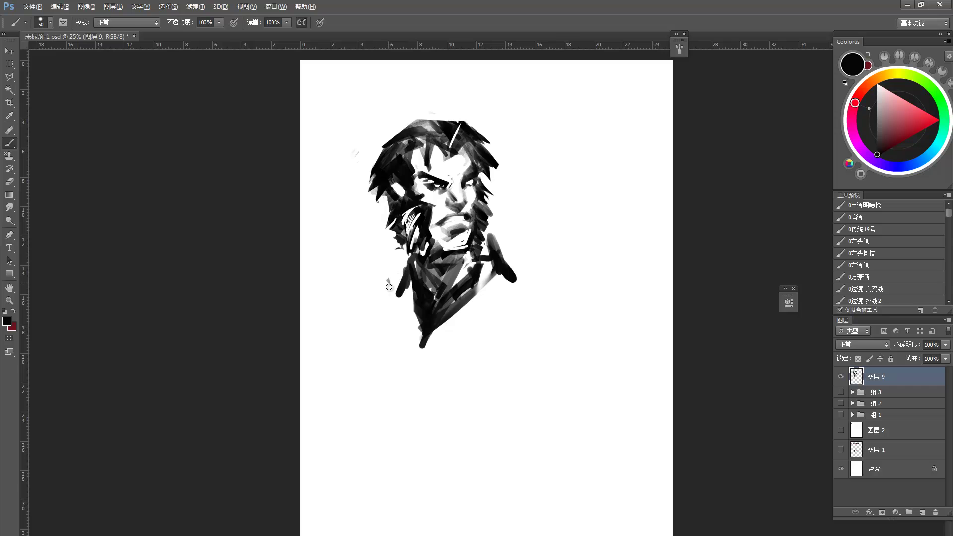
# Paint the left shoulder, a long grey line along the collar's lower right edge and dark strands beside the neck
pyautogui.moveTo(386, 286); pyautogui.dragTo(400, 279)
pyautogui.moveTo(383, 285)
pyautogui.mouseDown()
pyautogui.moveTo(403, 324)
pyautogui.moveTo(412, 285)
pyautogui.moveTo(403, 341)
pyautogui.moveTo(519, 281)
pyautogui.moveTo(504, 268)
pyautogui.mouseUp()
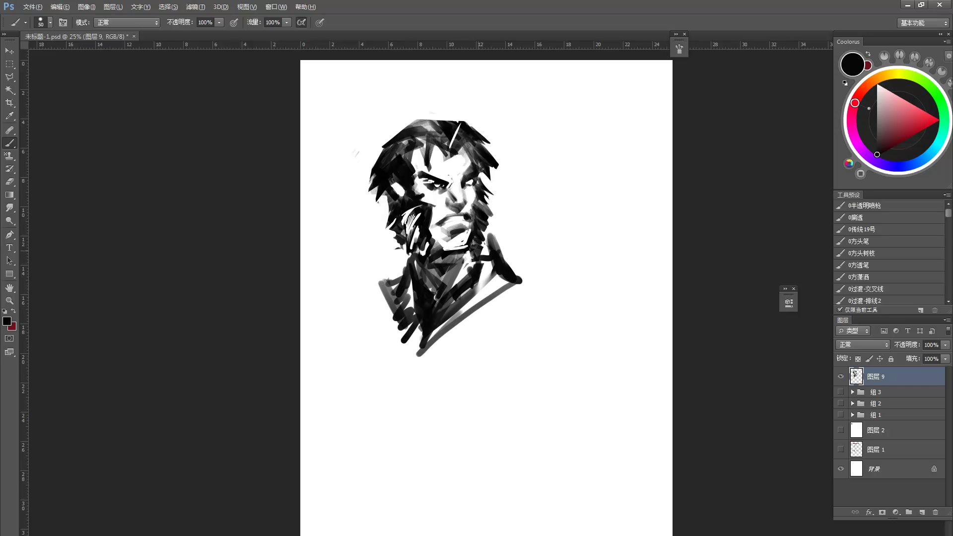
pyautogui.moveTo(415, 248); pyautogui.dragTo(463, 253)
pyautogui.moveTo(394, 278)
pyautogui.mouseDown()
pyautogui.moveTo(406, 271)
pyautogui.moveTo(399, 281)
pyautogui.mouseUp()
pyautogui.moveTo(484, 240); pyautogui.dragTo(492, 259)
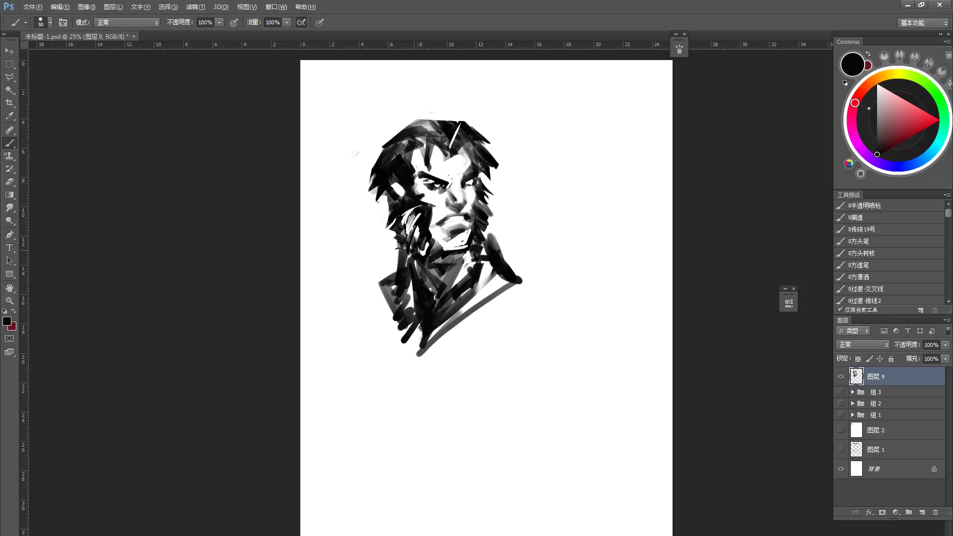
# Paint a dark slope along the right shoulder and erase its outer edge beside the neck
pyautogui.moveTo(475, 256)
pyautogui.mouseDown()
pyautogui.moveTo(474, 234)
pyautogui.moveTo(465, 240)
pyautogui.moveTo(484, 220)
pyautogui.moveTo(451, 194)
pyautogui.moveTo(484, 206)
pyautogui.moveTo(501, 265)
pyautogui.moveTo(501, 256)
pyautogui.moveTo(519, 277)
pyautogui.mouseUp()
pyautogui.press('e')
pyautogui.moveTo(497, 241); pyautogui.dragTo(500, 251)
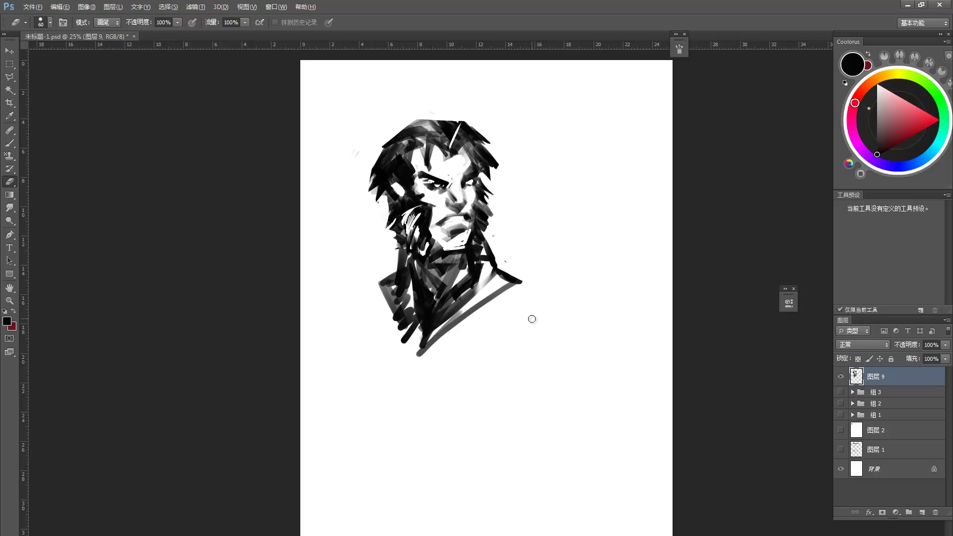
# Undo the last right shoulder strokes to compare, and redo them
pyautogui.hotkey('ctrl', 'alt', 'z')
pyautogui.hotkey('ctrl', 'alt', 'z')
pyautogui.hotkey('ctrl', 'alt', 'z')
pyautogui.hotkey('ctrl', 'alt', 'z')
pyautogui.hotkey('ctrl', 'alt', 'z')
pyautogui.hotkey('ctrl', 'alt', 'z')
pyautogui.hotkey('ctrl', 'alt', 'z')
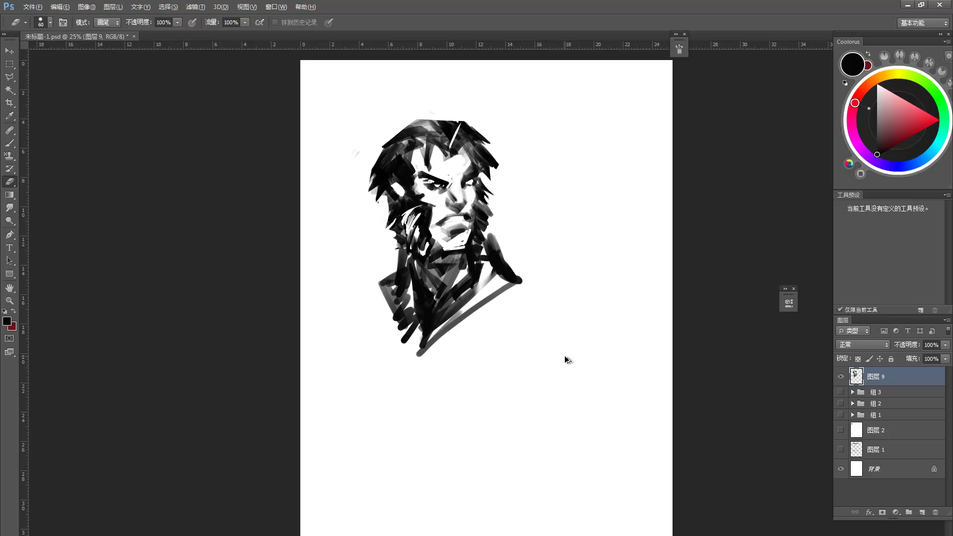
pyautogui.hotkey('ctrl', 'shift', 'z')
pyautogui.hotkey('ctrl', 'shift', 'z')
pyautogui.hotkey('ctrl', 'shift', 'z')
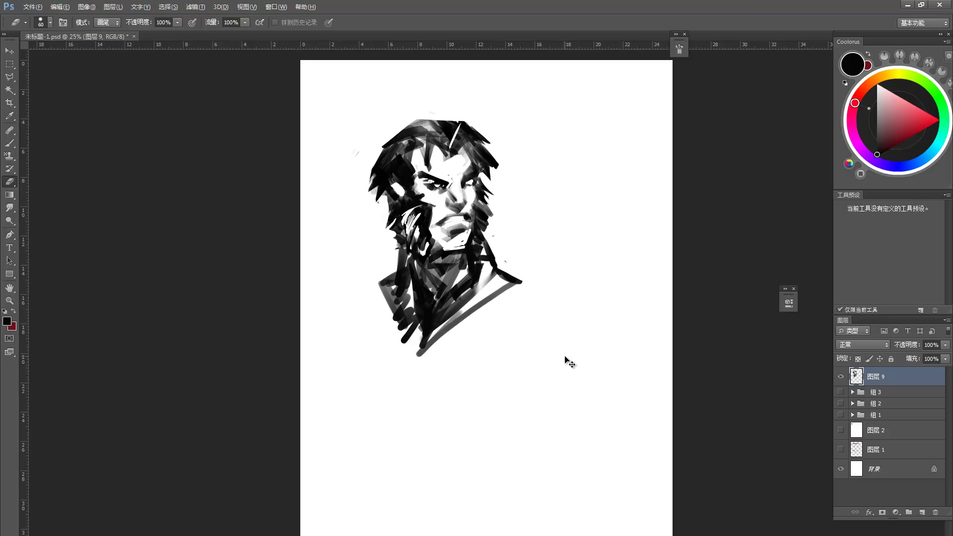
# Broaden both shoulders and fill the collar's sides with dark diagonal strokes using the size 50 brush
pyautogui.press('b')
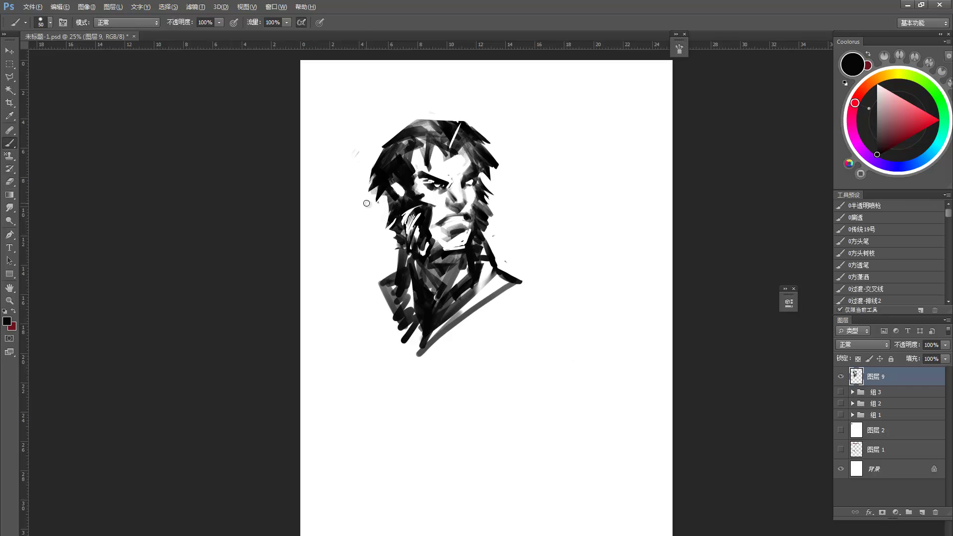
pyautogui.moveTo(401, 258); pyautogui.dragTo(383, 273)
pyautogui.moveTo(492, 247); pyautogui.dragTo(537, 272)
pyautogui.moveTo(495, 250)
pyautogui.mouseDown()
pyautogui.moveTo(519, 265)
pyautogui.moveTo(499, 254)
pyautogui.moveTo(476, 270)
pyautogui.moveTo(502, 263)
pyautogui.moveTo(469, 309)
pyautogui.mouseUp()
pyautogui.moveTo(401, 276)
pyautogui.mouseDown()
pyautogui.moveTo(385, 283)
pyautogui.moveTo(375, 320)
pyautogui.mouseUp()
pyautogui.moveTo(496, 281); pyautogui.dragTo(435, 325)
pyautogui.moveTo(376, 300); pyautogui.dragTo(420, 331)
# Erase along the collar's lower edges and the top of the right shoulder to sharpen the silhouette
pyautogui.press('e')
pyautogui.moveTo(378, 299)
pyautogui.mouseDown()
pyautogui.moveTo(422, 345)
pyautogui.moveTo(428, 340)
pyautogui.mouseUp()
pyautogui.moveTo(523, 290)
pyautogui.mouseDown()
pyautogui.moveTo(412, 354)
pyautogui.moveTo(441, 359)
pyautogui.mouseUp()
pyautogui.press('b')
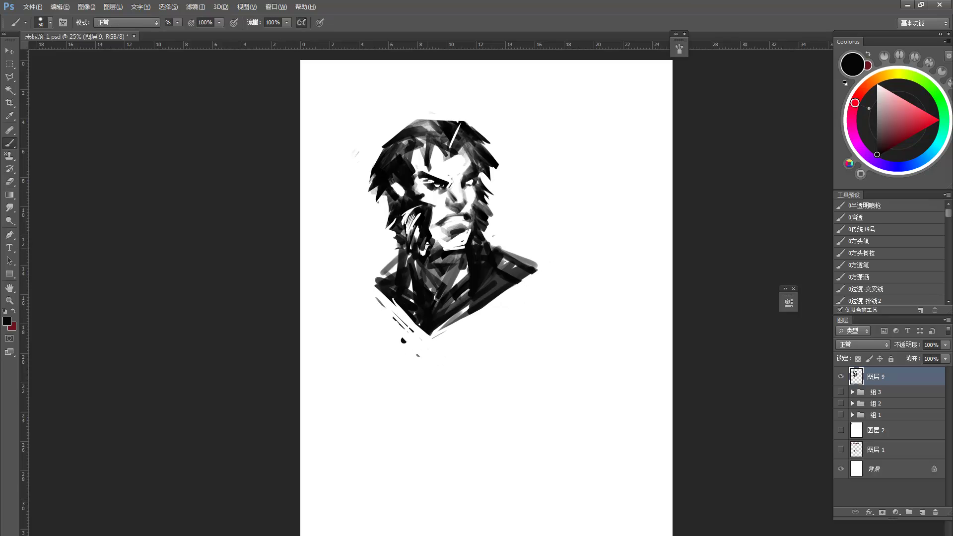
pyautogui.press('e')
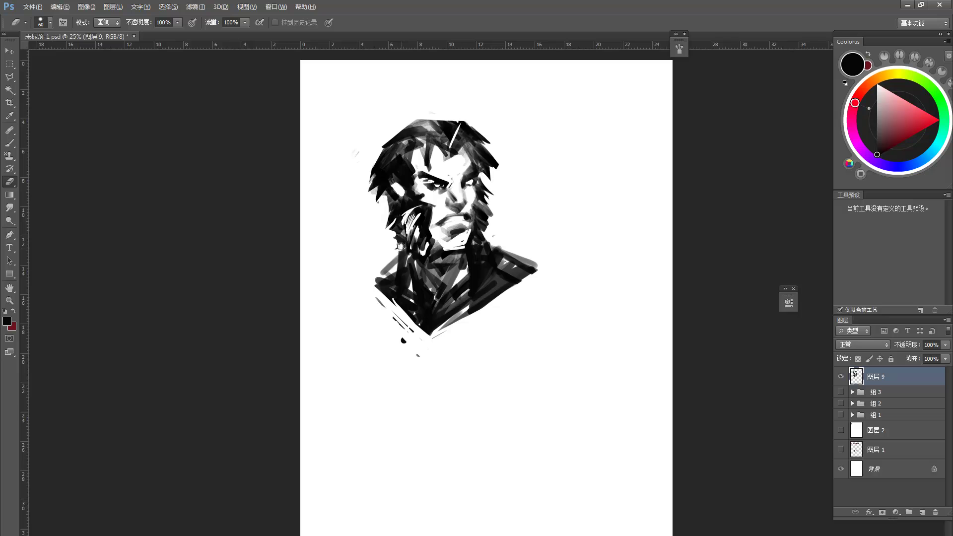
pyautogui.moveTo(399, 252)
pyautogui.mouseDown()
pyautogui.moveTo(371, 289)
pyautogui.moveTo(398, 256)
pyautogui.mouseUp()
pyautogui.moveTo(495, 236); pyautogui.dragTo(547, 262)
# Enlarge the eraser to 90 and cut a white V-shaped band along the inner collar and a patch on the neck
pyautogui.press('b')
pyautogui.press('e')
pyautogui.press(']')
pyautogui.moveTo(490, 258)
pyautogui.mouseDown()
pyautogui.moveTo(450, 298)
pyautogui.moveTo(406, 284)
pyautogui.moveTo(437, 305)
pyautogui.moveTo(415, 310)
pyautogui.mouseUp()
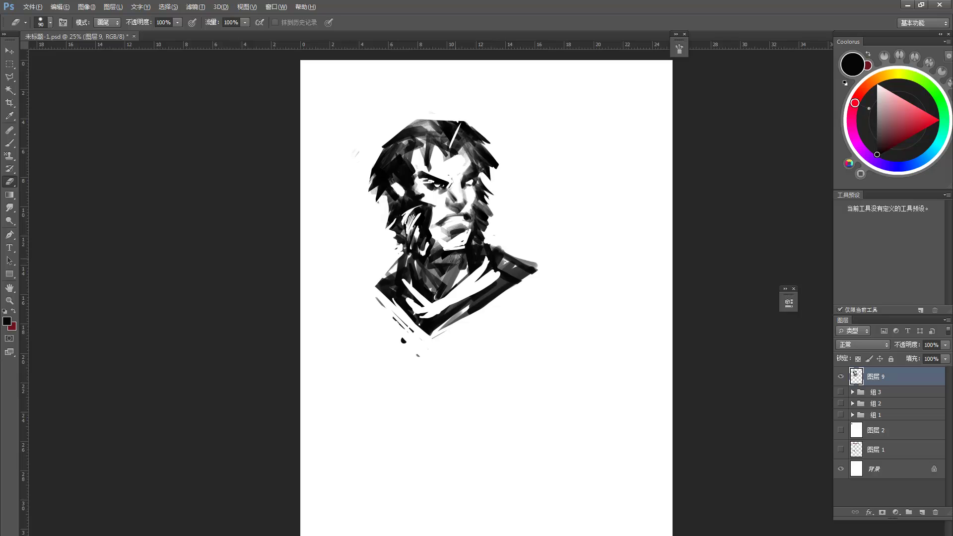
pyautogui.moveTo(450, 276)
pyautogui.mouseDown()
pyautogui.moveTo(470, 256)
pyautogui.moveTo(440, 288)
pyautogui.mouseUp()
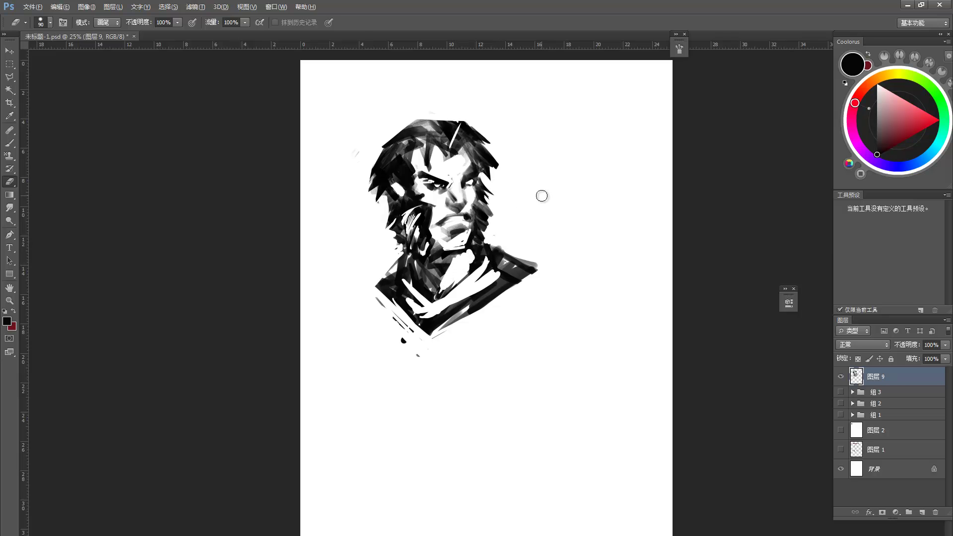
# Undo the last eraser cuts on the neck and the inner collar
pyautogui.hotkey('ctrl', 'alt', 'z')
pyautogui.hotkey('ctrl', 'alt', 'z')
pyautogui.hotkey('ctrl', 'alt', 'z')
pyautogui.hotkey('ctrl', 'alt', 'z')
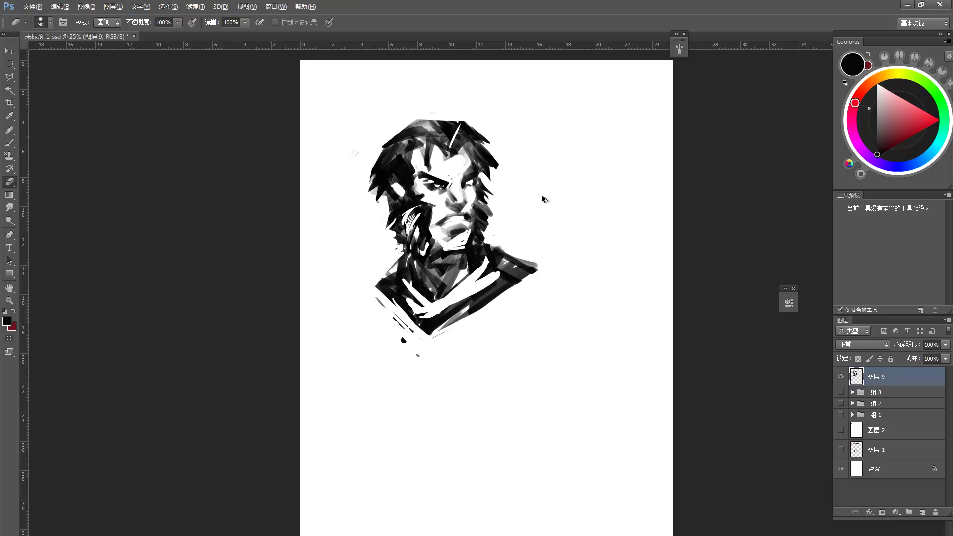
pyautogui.hotkey('ctrl', 'alt', 'z')
pyautogui.hotkey('ctrl', 'alt', 'z')
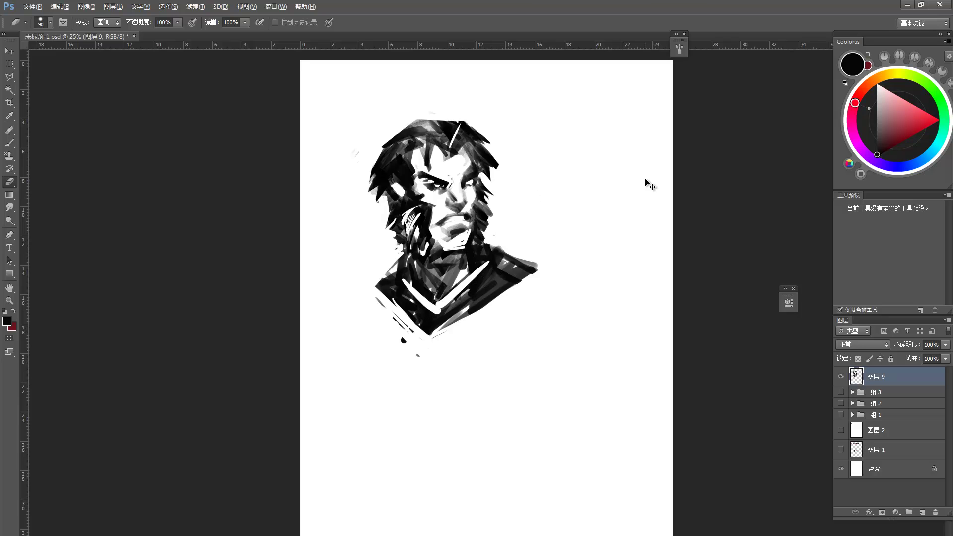
# Select the collar and shoulders with a polygonal outline and move them slightly up toward the jaw
pyautogui.press('l')
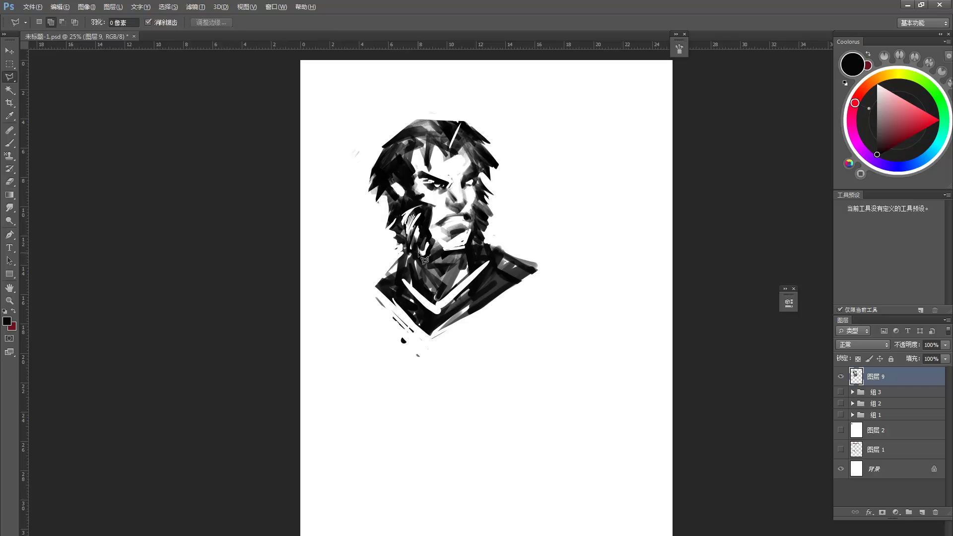
pyautogui.click(379, 259)
pyautogui.click(395, 249)
pyautogui.click(421, 296)
pyautogui.click(420, 297)
pyautogui.click(484, 243)
pyautogui.click(522, 239)
pyautogui.click(563, 265)
pyautogui.click(562, 309)
pyautogui.click(513, 339)
pyautogui.click(401, 373)
pyautogui.click(355, 321)
pyautogui.click(380, 259)
pyautogui.press('v')
pyautogui.moveTo(505, 269); pyautogui.dragTo(512, 259)
pyautogui.hotkey('ctrl', 'd')
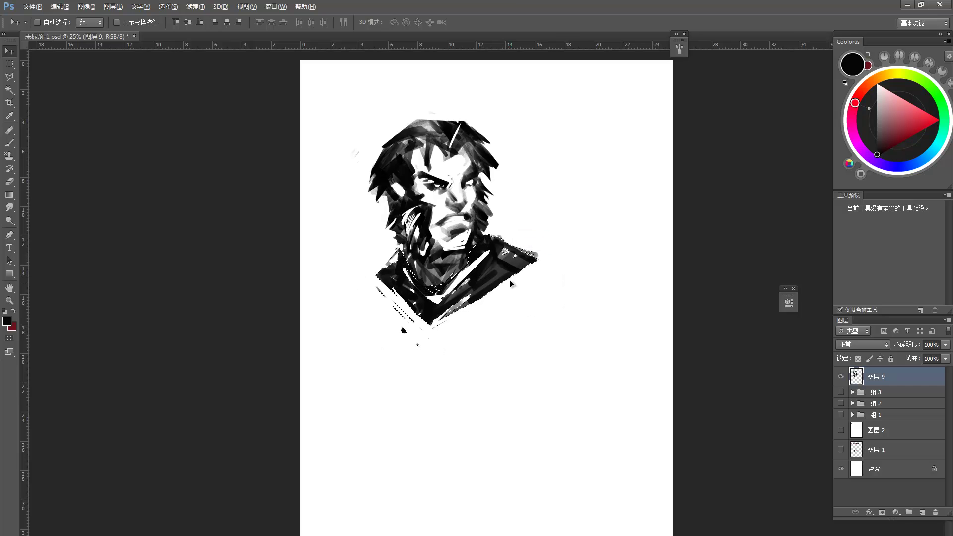
# Try flipping the selected collar and shoulders horizontally and shifting them left, and cancel the transform
pyautogui.hotkey('ctrl', 't')
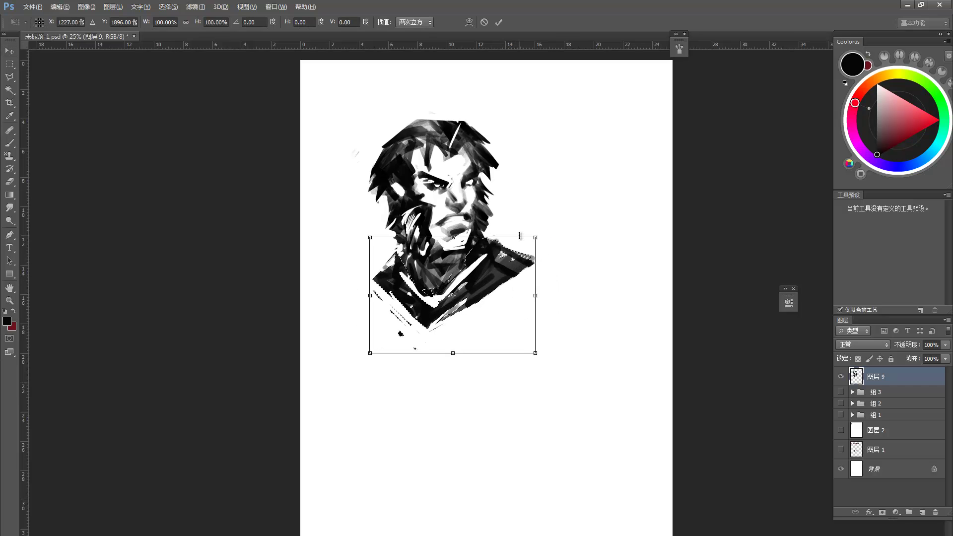
pyautogui.rightClick(489, 302)
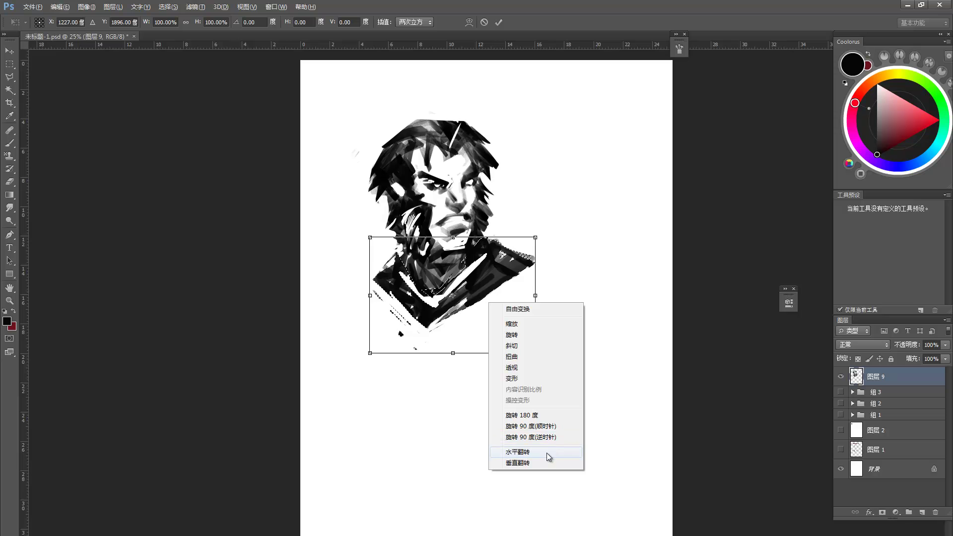
pyautogui.click(547, 452)
pyautogui.moveTo(516, 338); pyautogui.dragTo(489, 345)
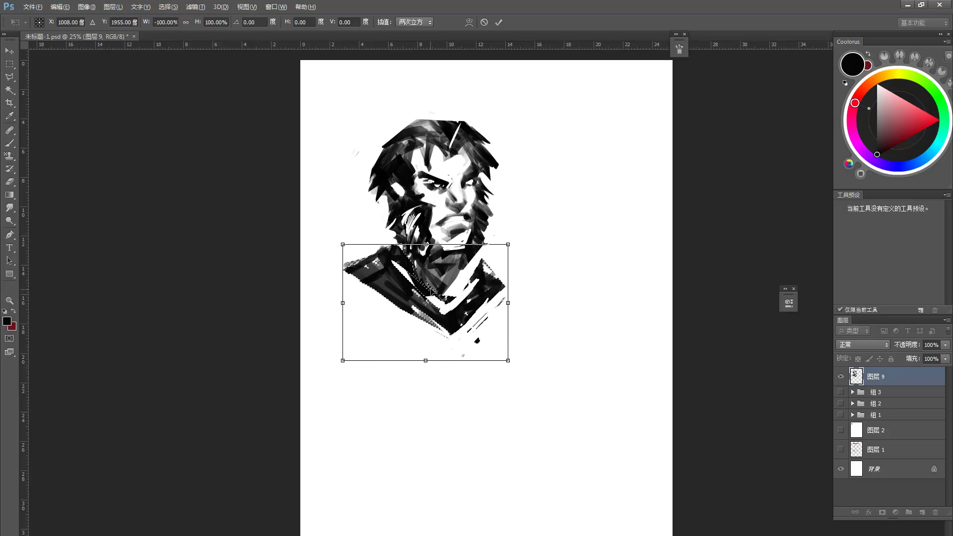
pyautogui.press('Escape')
# Undo the collar and head edits back to the state before the collar was first flipped
pyautogui.hotkey('ctrl', 'alt', 'z')
pyautogui.hotkey('ctrl', 'alt', 'z')
pyautogui.hotkey('ctrl', 'alt', 'z')
pyautogui.hotkey('ctrl', 'alt', 'z')
pyautogui.hotkey('ctrl', 'alt', 'z')
pyautogui.hotkey('ctrl', 'alt', 'z')
pyautogui.hotkey('ctrl', 'alt', 'z')
pyautogui.hotkey('ctrl', 'alt', 'z')
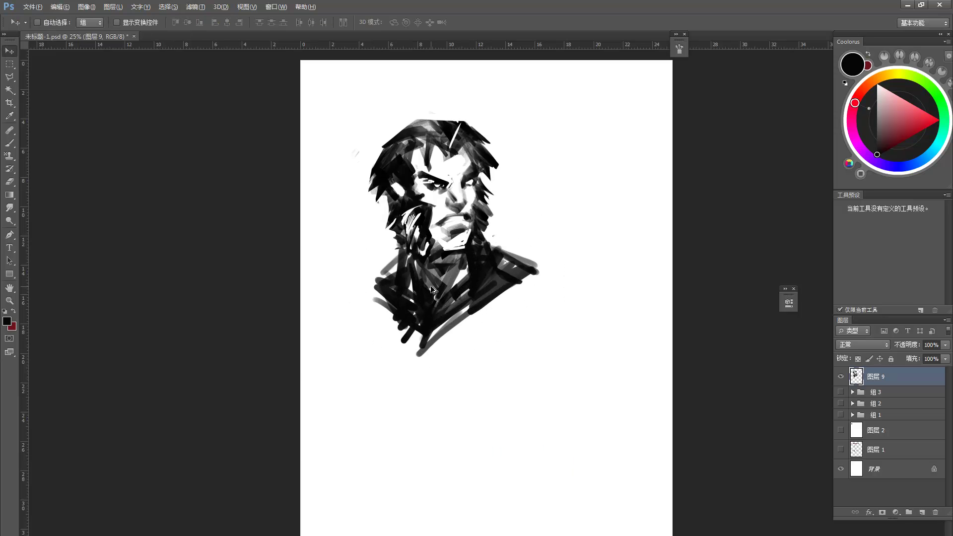
pyautogui.hotkey('ctrl', 'alt', 'z')
pyautogui.hotkey('ctrl', 'alt', 'z')
pyautogui.hotkey('ctrl', 'alt', 'z')
pyautogui.hotkey('ctrl', 'alt', 'z')
pyautogui.hotkey('ctrl', 'alt', 'z')
pyautogui.hotkey('ctrl', 'alt', 'z')
pyautogui.hotkey('ctrl', 'alt', 'z')
pyautogui.hotkey('ctrl', 'alt', 'z')
pyautogui.hotkey('ctrl', 'alt', 'z')
pyautogui.hotkey('ctrl', 'alt', 'z')
pyautogui.hotkey('ctrl', 'alt', 'z')
pyautogui.hotkey('ctrl', 'alt', 'z')
pyautogui.hotkey('ctrl', 'alt', 'z')
pyautogui.hotkey('ctrl', 'alt', 'z')
pyautogui.hotkey('ctrl', 'alt', 'z')
pyautogui.hotkey('ctrl', 'alt', 'z')
pyautogui.hotkey('ctrl', 'alt', 'z')
pyautogui.hotkey('ctrl', 'alt', 'z')
pyautogui.hotkey('ctrl', 'alt', 'z')
pyautogui.hotkey('ctrl', 'alt', 'z')
pyautogui.hotkey('ctrl', 'alt', 'z')
pyautogui.hotkey('ctrl', 'alt', 'z')
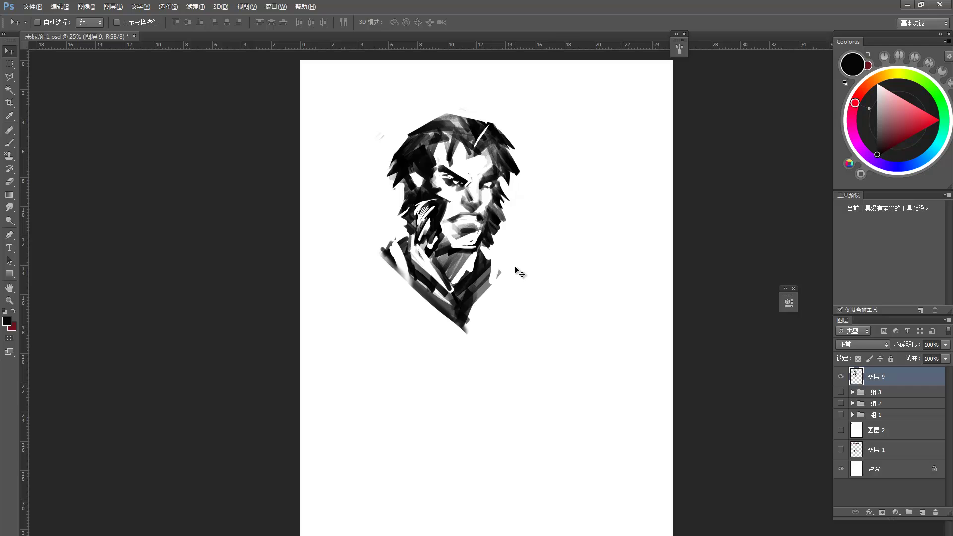
# Show 图层 2 and sample its dark red swatch as the brush colour
pyautogui.press('m')
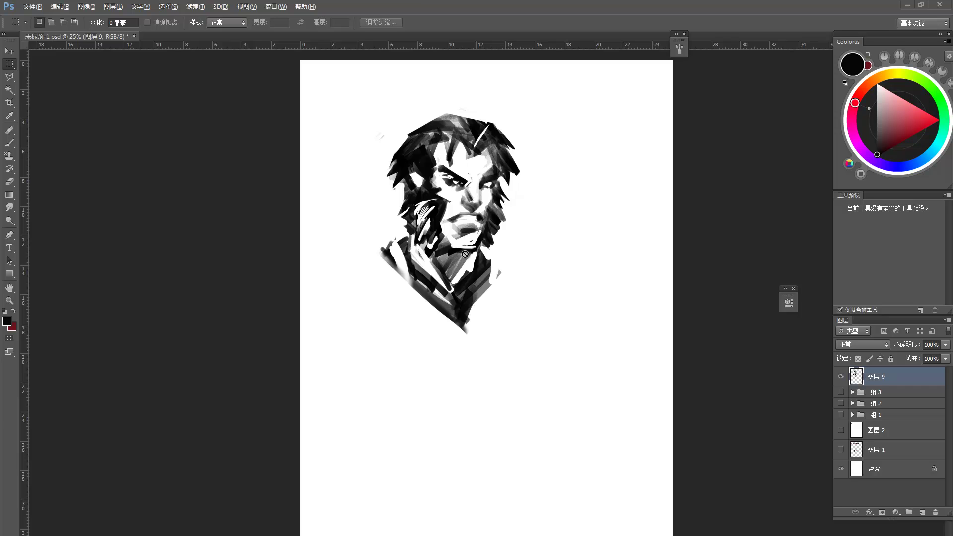
pyautogui.click(842, 378)
pyautogui.click(841, 378)
pyautogui.press('b')
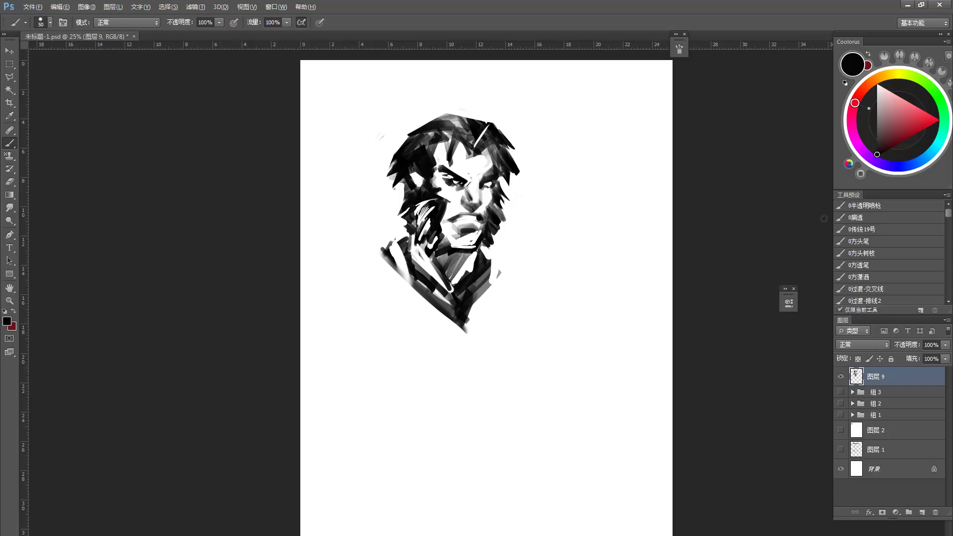
pyautogui.click(840, 430)
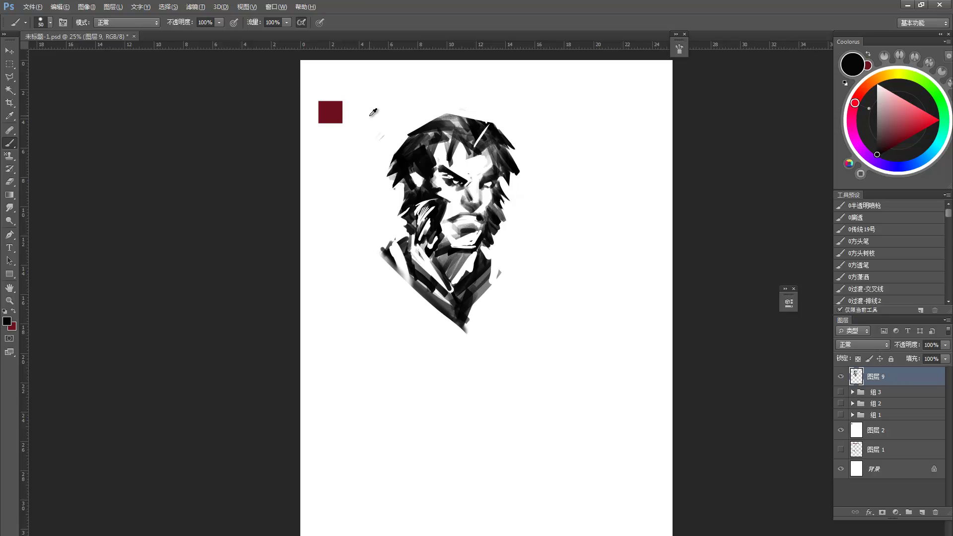
pyautogui.keyDown('alt'); pyautogui.click(330, 112); pyautogui.keyUp('alt')
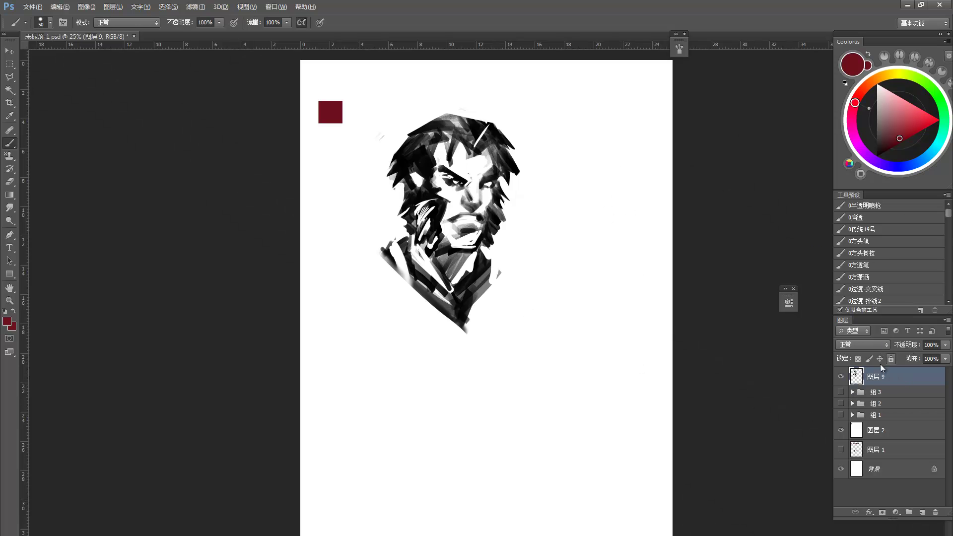
# Lower the opacity of 图层 9 to 39%, scribble a brush test beside the head, and add a new layer on top
pyautogui.moveTo(907, 345); pyautogui.dragTo(876, 348)
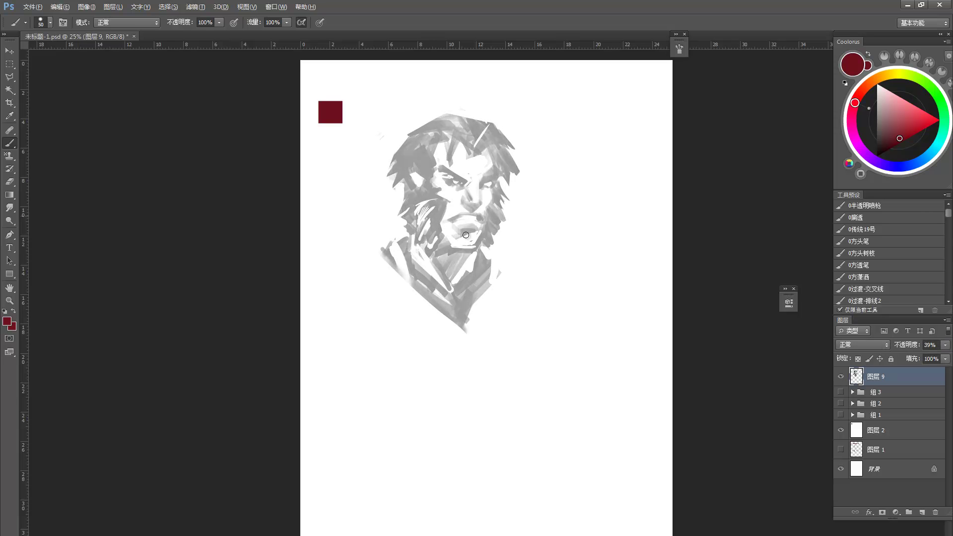
pyautogui.press('[')
pyautogui.click(50, 23)
pyautogui.click(164, 161)
pyautogui.click(527, 161)
pyautogui.moveTo(545, 214); pyautogui.dragTo(524, 202)
pyautogui.click(921, 512)
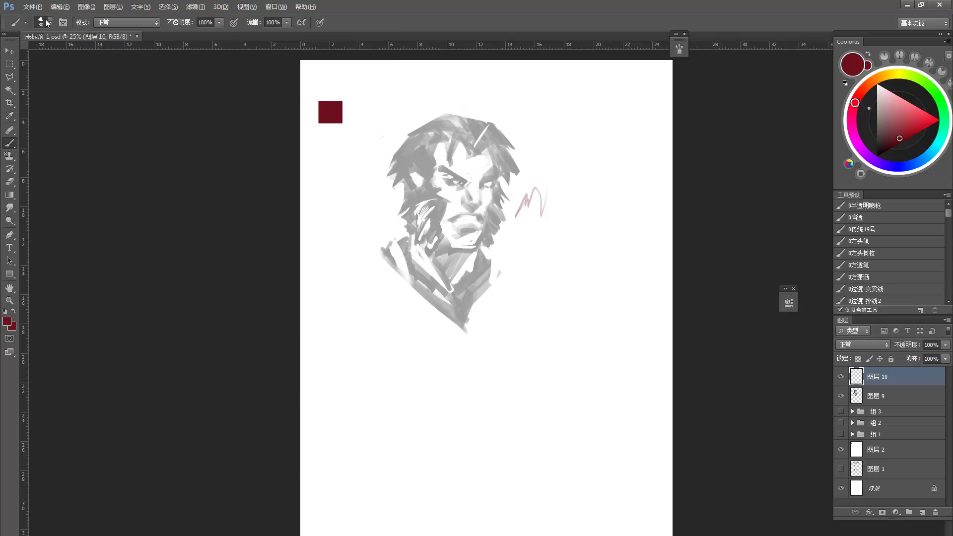
# Switch to a large angular brush tip, try broad dark red strokes over and beside the face, and undo them
pyautogui.click(49, 22)
pyautogui.click(182, 165)
pyautogui.moveTo(452, 189); pyautogui.dragTo(460, 156)
pyautogui.press('[')
pyautogui.press('[')
pyautogui.moveTo(549, 124)
pyautogui.mouseDown()
pyautogui.moveTo(529, 149)
pyautogui.moveTo(529, 221)
pyautogui.mouseUp()
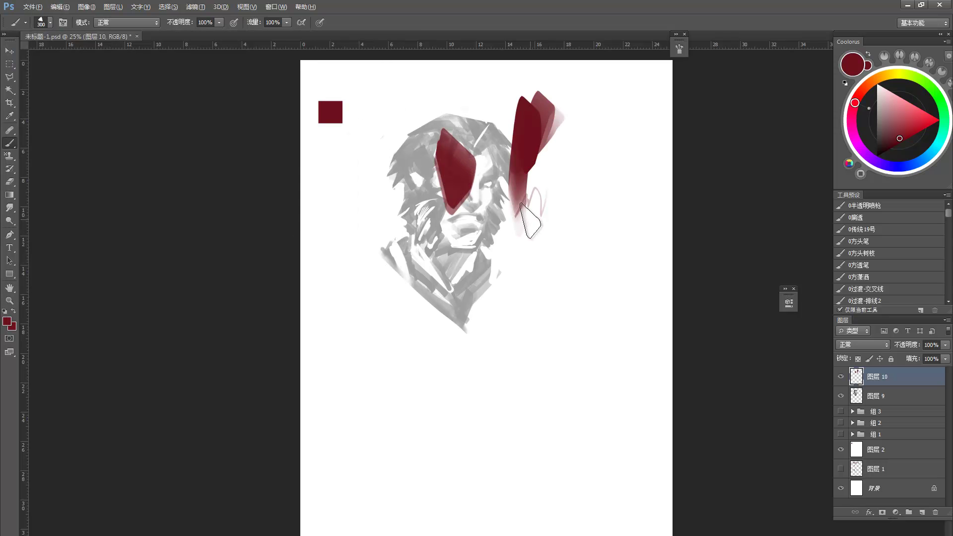
pyautogui.hotkey('ctrl', 'z')
pyautogui.hotkey('ctrl', 'z')
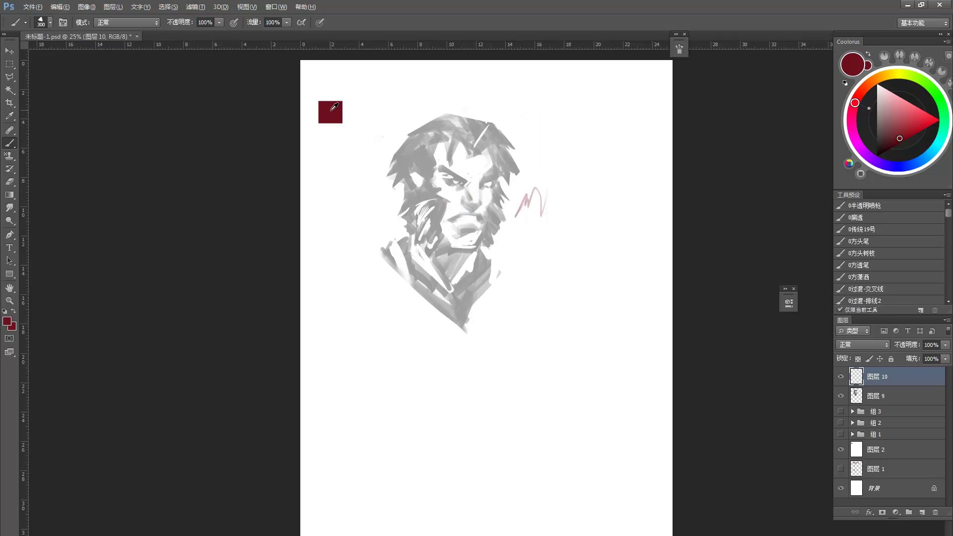
# Reduce the brush size to 30
pyautogui.press(']')
pyautogui.press(']')
pyautogui.press('[')
pyautogui.press('[')
pyautogui.press('[')
pyautogui.press('[')
pyautogui.press('[')
pyautogui.press('[')
pyautogui.press('[')
pyautogui.press('[')
pyautogui.press('[')
pyautogui.press('[')
pyautogui.press('[')
pyautogui.press('[')
pyautogui.press('[')
pyautogui.press('[')
pyautogui.press('[')
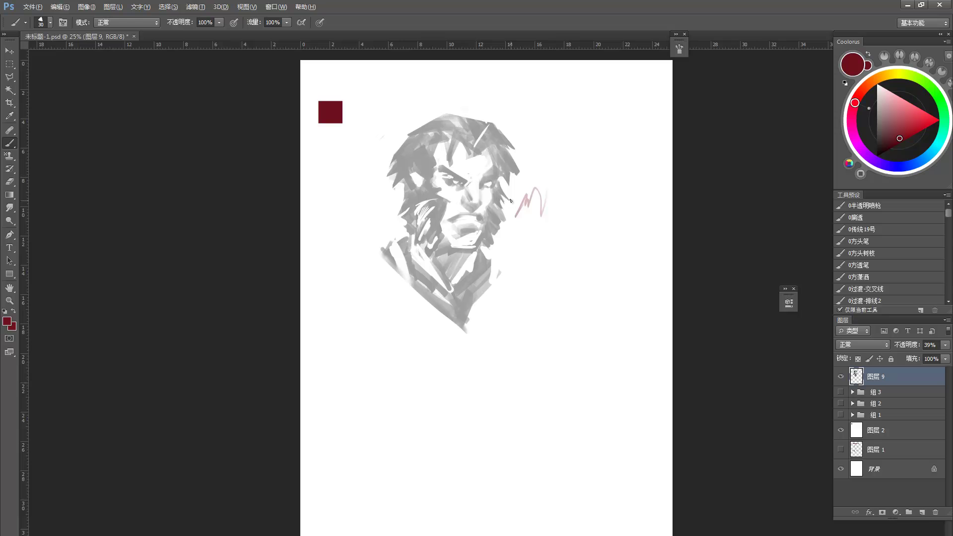
pyautogui.hotkey('ctrl', 'shift', 'z')
pyautogui.hotkey('ctrl', 'shift', 'z')
pyautogui.hotkey('ctrl', 'alt', 'z')
pyautogui.hotkey('ctrl', 'alt', 'z')
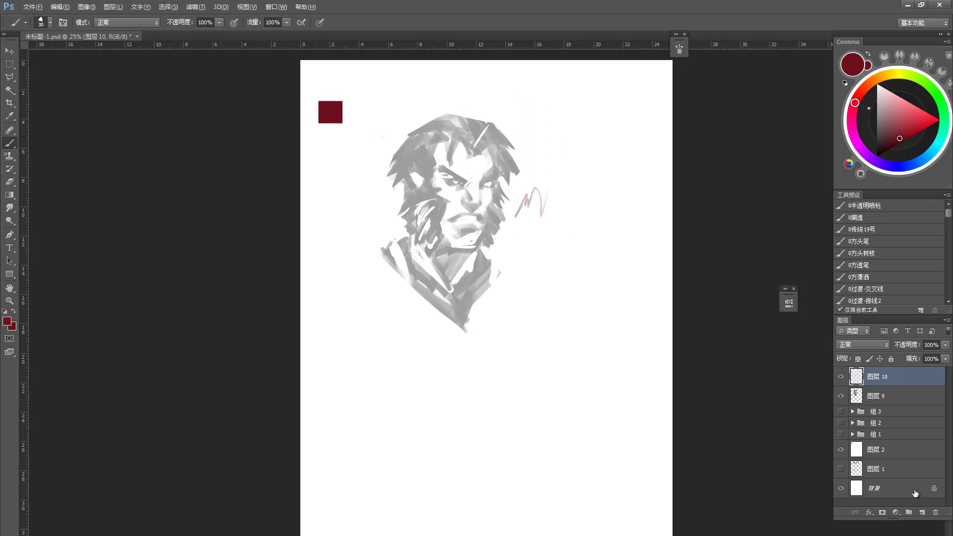
# Sketch dark red lines on 图层 10 for the forehead lock, near brow and eye, nose and face centre line
pyautogui.click(849, 395)
pyautogui.click(907, 372)
pyautogui.moveTo(460, 143); pyautogui.dragTo(451, 166)
pyautogui.moveTo(438, 166); pyautogui.dragTo(465, 182)
pyautogui.moveTo(477, 158); pyautogui.dragTo(469, 253)
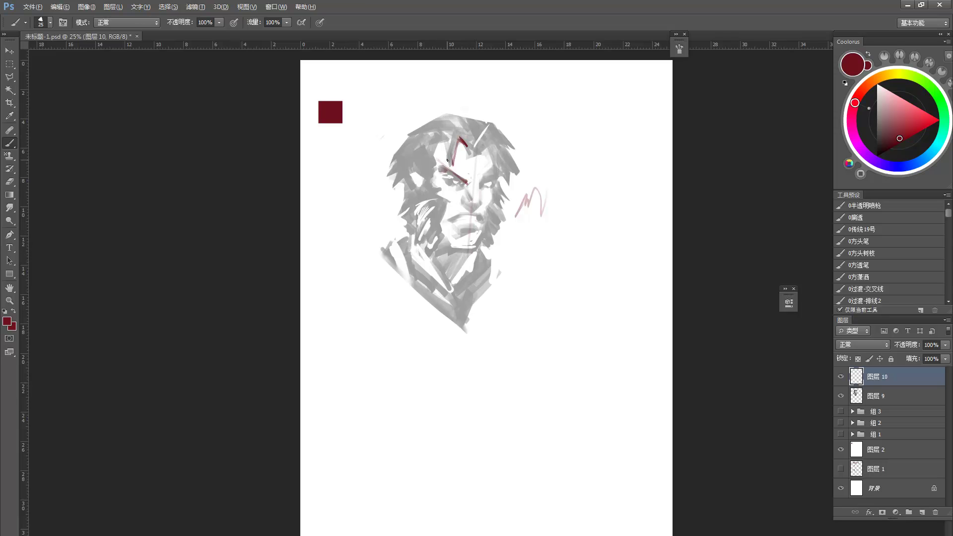
pyautogui.press(']')
pyautogui.moveTo(466, 206); pyautogui.dragTo(472, 208)
pyautogui.moveTo(450, 182); pyautogui.dragTo(455, 183)
# Outline the neck sides and both inner and outer collar edges in dark red, meeting in a V below the neck
pyautogui.moveTo(480, 247); pyautogui.dragTo(482, 268)
pyautogui.moveTo(406, 251); pyautogui.dragTo(416, 214)
pyautogui.moveTo(398, 249)
pyautogui.mouseDown()
pyautogui.moveTo(410, 238)
pyautogui.moveTo(387, 251)
pyautogui.mouseUp()
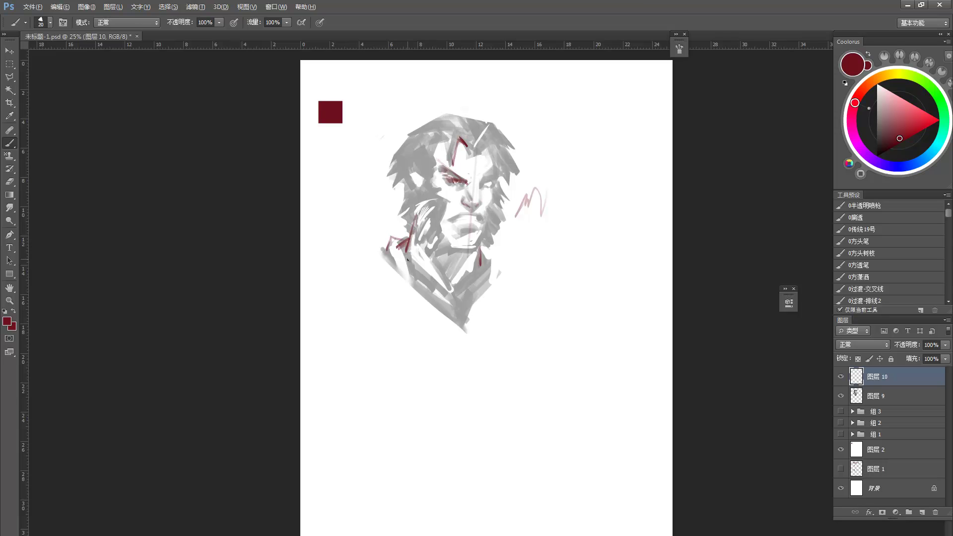
pyautogui.moveTo(376, 252)
pyautogui.mouseDown()
pyautogui.moveTo(462, 330)
pyautogui.moveTo(484, 265)
pyautogui.moveTo(451, 301)
pyautogui.mouseUp()
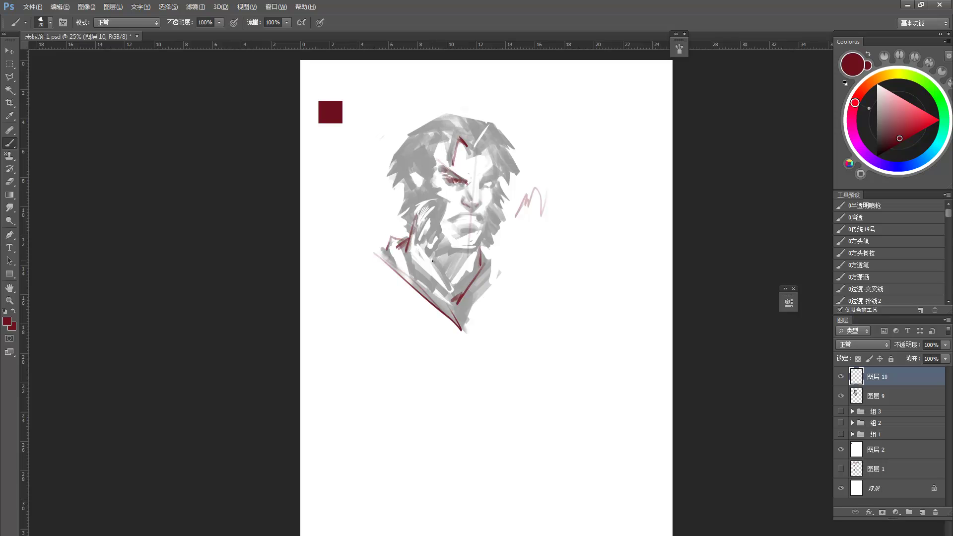
pyautogui.moveTo(403, 246); pyautogui.dragTo(466, 312)
pyautogui.moveTo(485, 255)
pyautogui.mouseDown()
pyautogui.moveTo(495, 284)
pyautogui.moveTo(499, 272)
pyautogui.moveTo(461, 329)
pyautogui.mouseUp()
# Undo the far outer collar edge and redraw it to meet the near edge at a slightly higher tip
pyautogui.press('e')
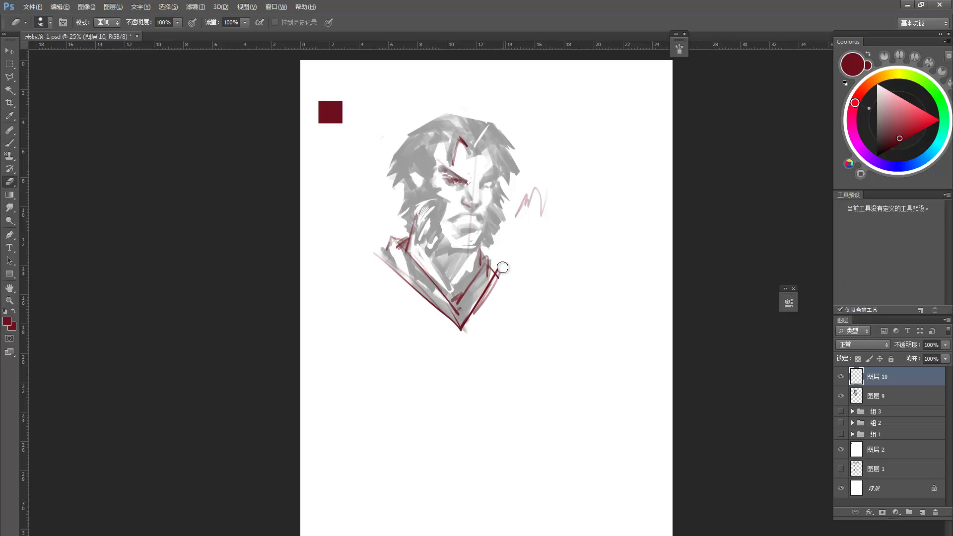
pyautogui.hotkey('ctrl', 'z')
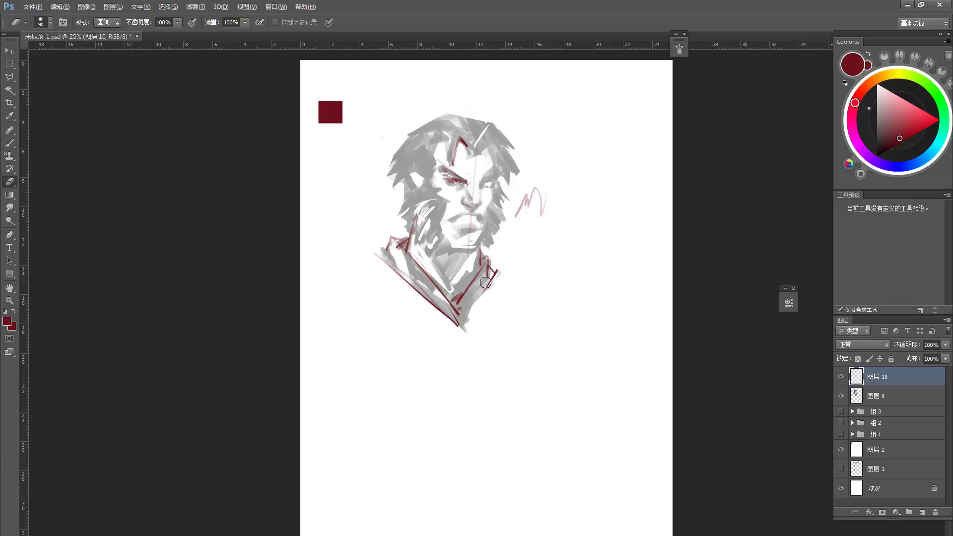
pyautogui.press('b')
pyautogui.moveTo(495, 287)
pyautogui.mouseDown()
pyautogui.moveTo(457, 317)
pyautogui.moveTo(457, 327)
pyautogui.moveTo(497, 296)
pyautogui.mouseUp()
pyautogui.press('e')
pyautogui.press('b')
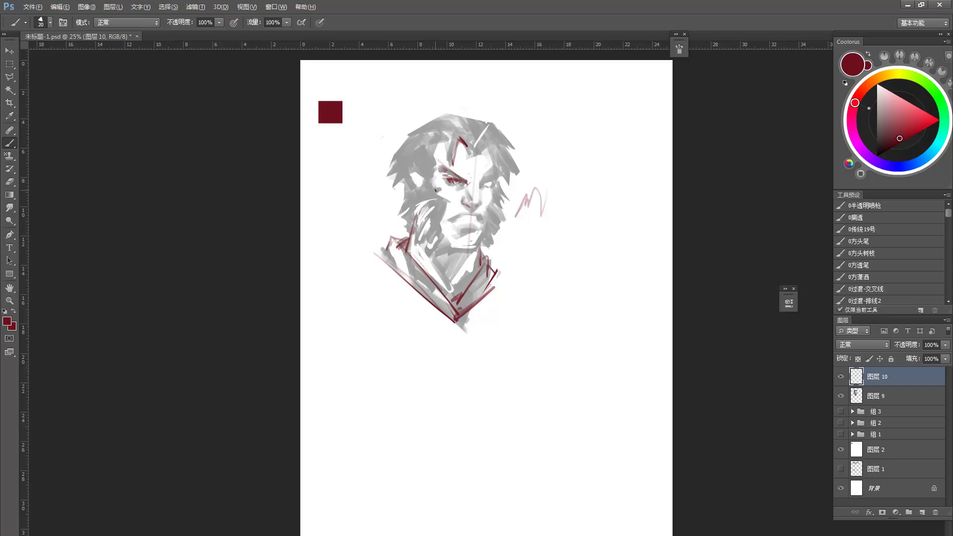
# Outline the temple, the ear and the upper hair locks on the near side of the head
pyautogui.moveTo(437, 190); pyautogui.dragTo(429, 193)
pyautogui.moveTo(411, 168); pyautogui.dragTo(416, 190)
pyautogui.moveTo(423, 134); pyautogui.dragTo(375, 177)
pyautogui.moveTo(435, 142)
pyautogui.mouseDown()
pyautogui.moveTo(378, 174)
pyautogui.moveTo(401, 148)
pyautogui.moveTo(382, 179)
pyautogui.mouseUp()
pyautogui.press('e')
pyautogui.press('b')
pyautogui.press('e')
pyautogui.press('b')
# Draw the pointed hair locks beside the ear and at the nape, tidying the hair outline with the eraser
pyautogui.moveTo(411, 148)
pyautogui.mouseDown()
pyautogui.moveTo(379, 204)
pyautogui.moveTo(384, 187)
pyautogui.moveTo(385, 196)
pyautogui.moveTo(398, 184)
pyautogui.mouseUp()
pyautogui.moveTo(410, 173)
pyautogui.mouseDown()
pyautogui.moveTo(395, 192)
pyautogui.moveTo(407, 187)
pyautogui.moveTo(404, 205)
pyautogui.mouseUp()
pyautogui.moveTo(413, 189)
pyautogui.mouseDown()
pyautogui.moveTo(400, 209)
pyautogui.moveTo(386, 208)
pyautogui.moveTo(394, 216)
pyautogui.moveTo(373, 210)
pyautogui.mouseUp()
pyautogui.press('e')
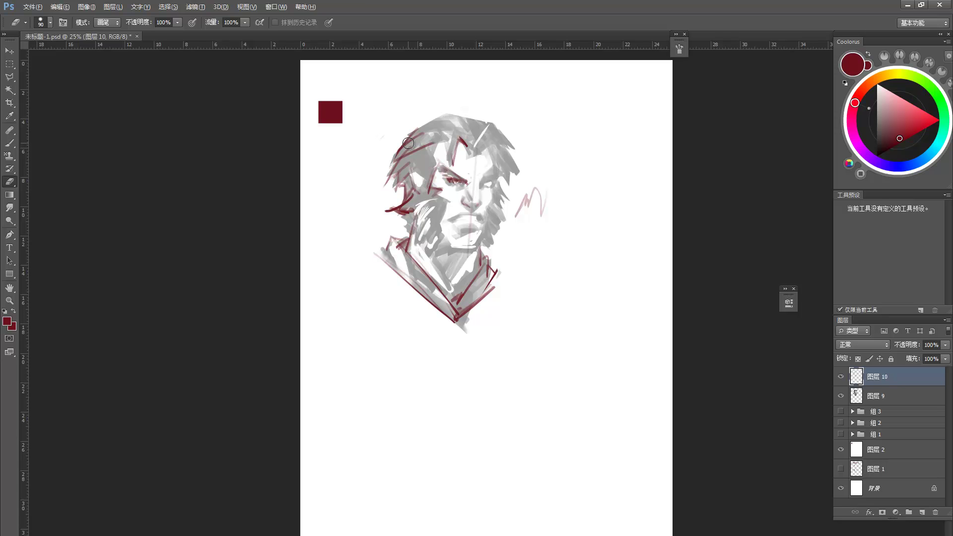
pyautogui.press('b')
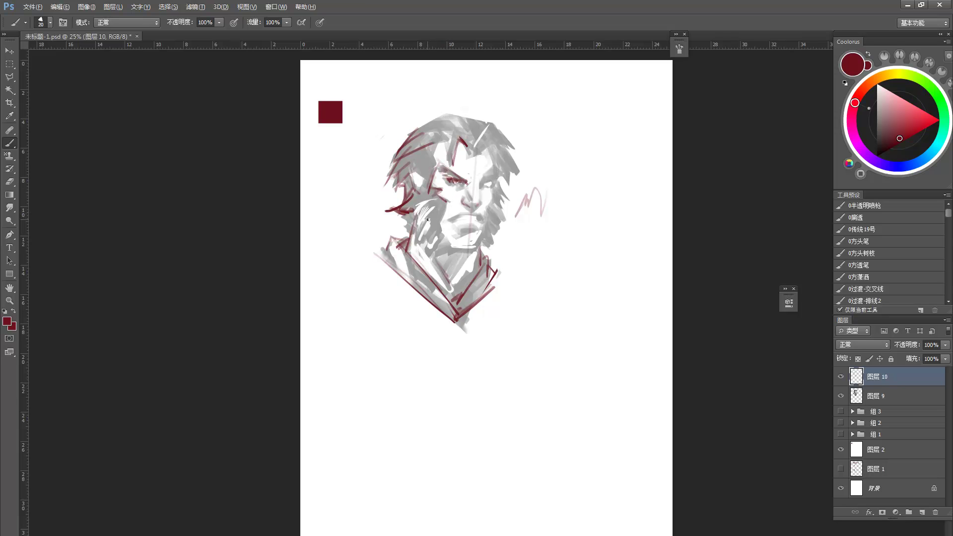
# Sketch the near sideburn strands and the jawline under the chin
pyautogui.moveTo(441, 201)
pyautogui.mouseDown()
pyautogui.moveTo(423, 237)
pyautogui.moveTo(438, 220)
pyautogui.moveTo(432, 248)
pyautogui.mouseUp()
pyautogui.moveTo(483, 236)
pyautogui.mouseDown()
pyautogui.moveTo(462, 252)
pyautogui.moveTo(480, 243)
pyautogui.moveTo(475, 251)
pyautogui.mouseUp()
pyautogui.press('e')
pyautogui.press('b')
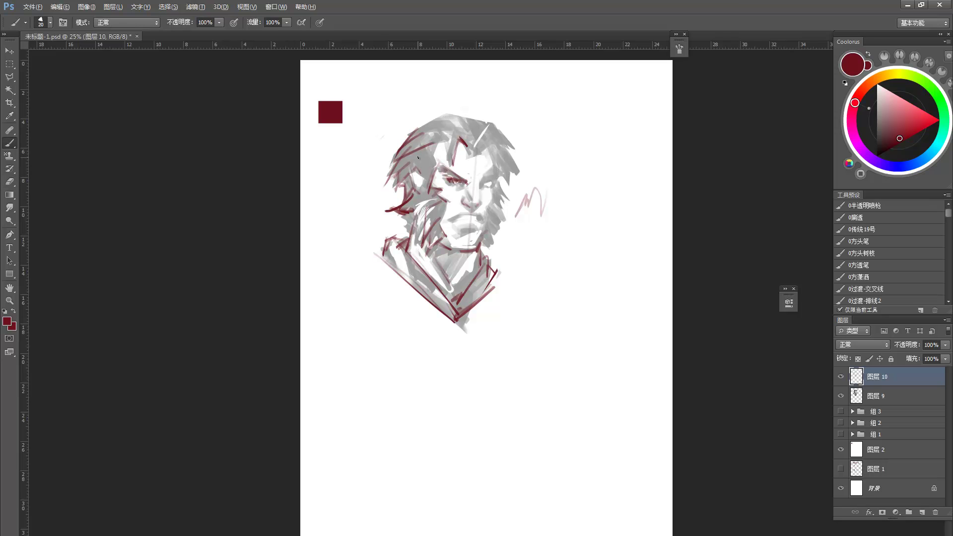
# Add strands to the near side hair and outline the crown of the head
pyautogui.moveTo(401, 166); pyautogui.dragTo(436, 150)
pyautogui.moveTo(461, 114)
pyautogui.mouseDown()
pyautogui.moveTo(453, 119)
pyautogui.moveTo(489, 130)
pyautogui.moveTo(424, 123)
pyautogui.moveTo(457, 131)
pyautogui.mouseUp()
pyautogui.hotkey('ctrl', 'alt', 'z')
pyautogui.hotkey('ctrl', 'alt', 'z')
pyautogui.hotkey('ctrl', 'shift', 'z')
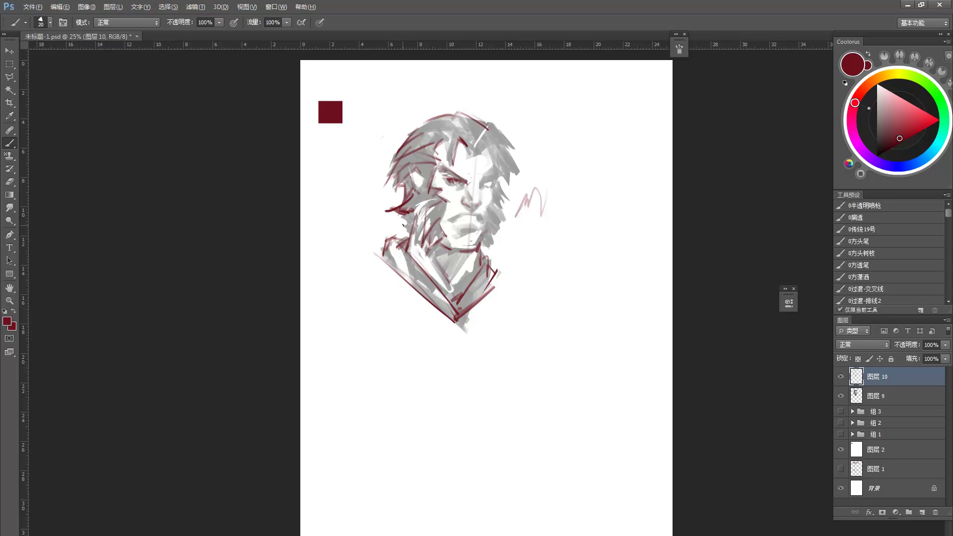
# Draw the mouth, the inner brow lines and the spiky edge of the far sideburn
pyautogui.moveTo(411, 215)
pyautogui.mouseDown()
pyautogui.moveTo(424, 227)
pyautogui.moveTo(409, 223)
pyautogui.mouseUp()
pyautogui.hotkey('ctrl', 'z')
pyautogui.moveTo(471, 179); pyautogui.dragTo(467, 182)
pyautogui.moveTo(495, 155); pyautogui.dragTo(494, 188)
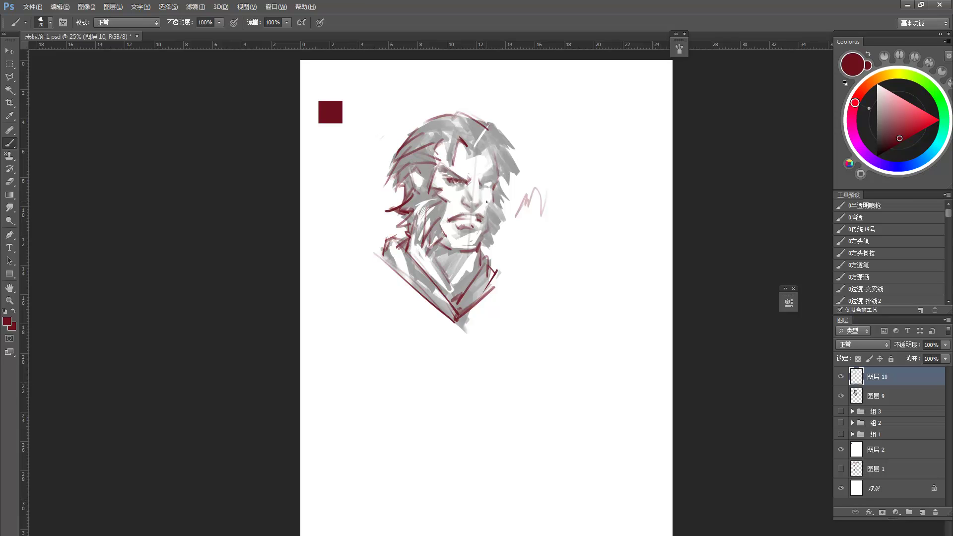
pyautogui.moveTo(497, 221); pyautogui.dragTo(506, 227)
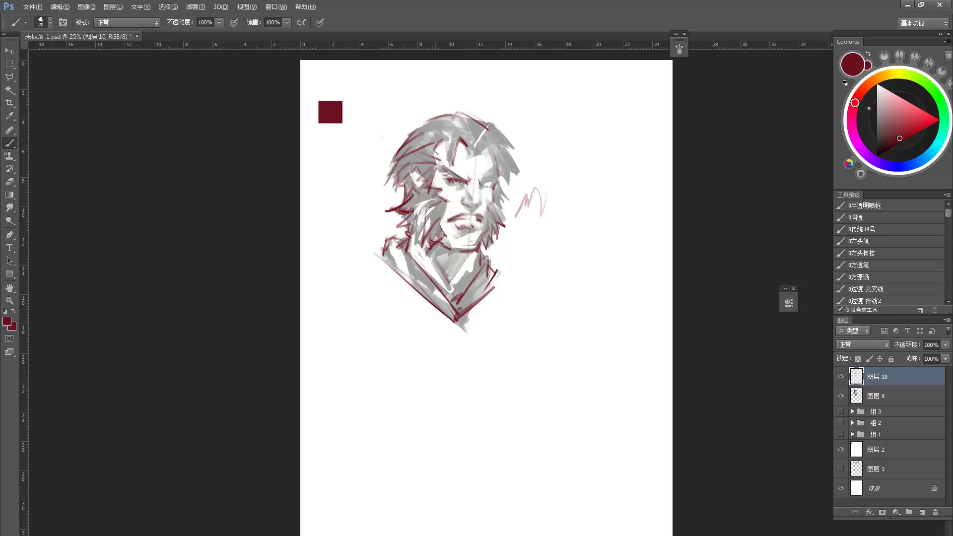
# Thicken the near brow and fill the near sideburn and side hair with dark red hatching
pyautogui.moveTo(425, 235)
pyautogui.mouseDown()
pyautogui.moveTo(439, 206)
pyautogui.moveTo(425, 218)
pyautogui.mouseUp()
pyautogui.moveTo(446, 170)
pyautogui.mouseDown()
pyautogui.moveTo(467, 183)
pyautogui.moveTo(440, 170)
pyautogui.moveTo(451, 171)
pyautogui.mouseUp()
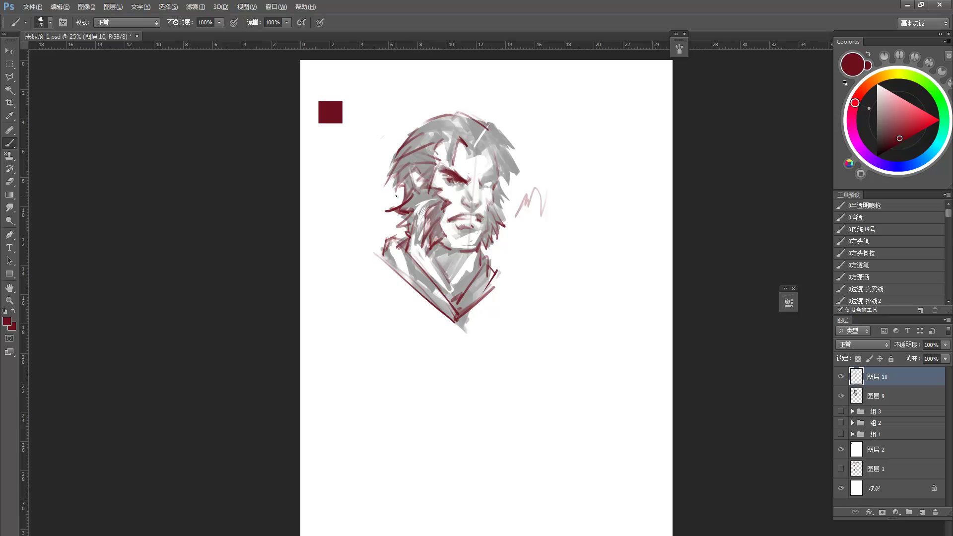
pyautogui.moveTo(413, 228); pyautogui.dragTo(397, 229)
pyautogui.moveTo(427, 200)
pyautogui.mouseDown()
pyautogui.moveTo(415, 218)
pyautogui.moveTo(423, 227)
pyautogui.moveTo(435, 192)
pyautogui.moveTo(416, 211)
pyautogui.moveTo(418, 196)
pyautogui.moveTo(402, 207)
pyautogui.moveTo(414, 217)
pyautogui.moveTo(410, 237)
pyautogui.mouseUp()
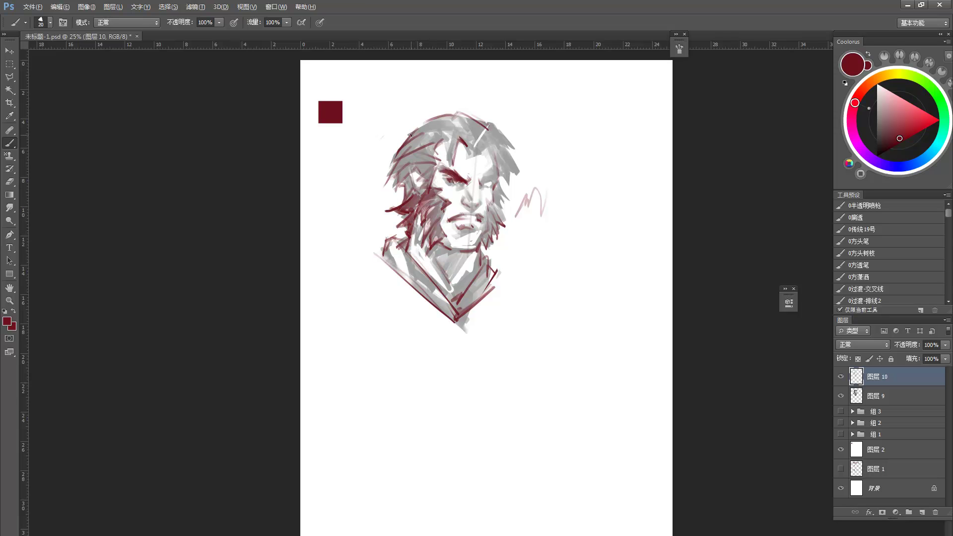
pyautogui.moveTo(410, 196)
pyautogui.mouseDown()
pyautogui.moveTo(400, 184)
pyautogui.moveTo(403, 157)
pyautogui.moveTo(430, 175)
pyautogui.moveTo(430, 196)
pyautogui.mouseUp()
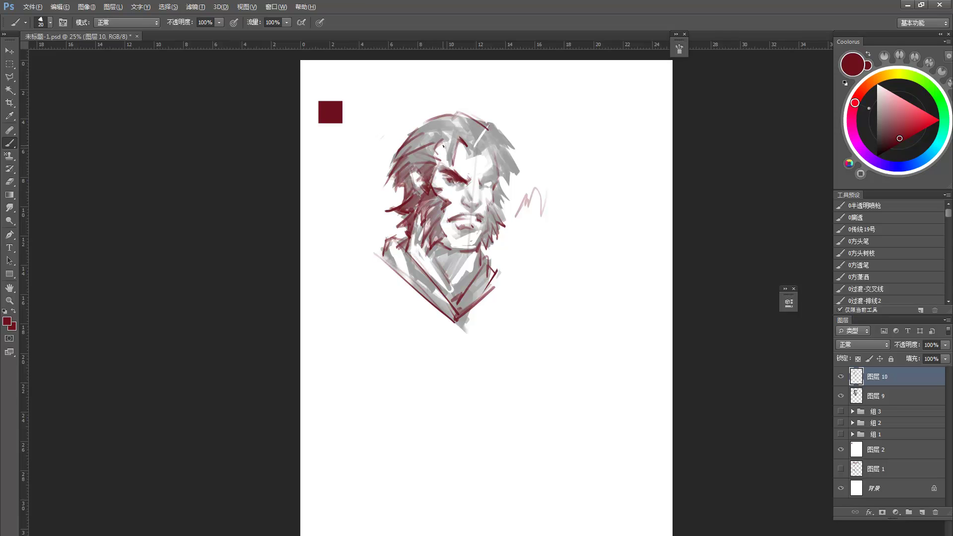
pyautogui.moveTo(423, 166)
pyautogui.mouseDown()
pyautogui.moveTo(401, 164)
pyautogui.moveTo(442, 143)
pyautogui.moveTo(434, 145)
pyautogui.moveTo(445, 129)
pyautogui.moveTo(396, 154)
pyautogui.mouseUp()
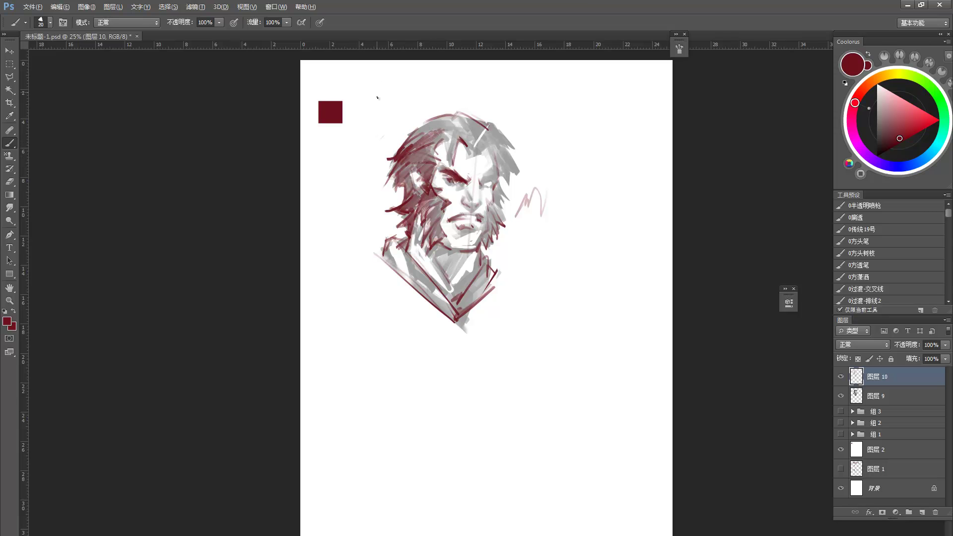
# Hatch the front locks and crown in dark red and outline the hair on the far side
pyautogui.moveTo(491, 136); pyautogui.dragTo(479, 144)
pyautogui.moveTo(454, 137); pyautogui.dragTo(453, 161)
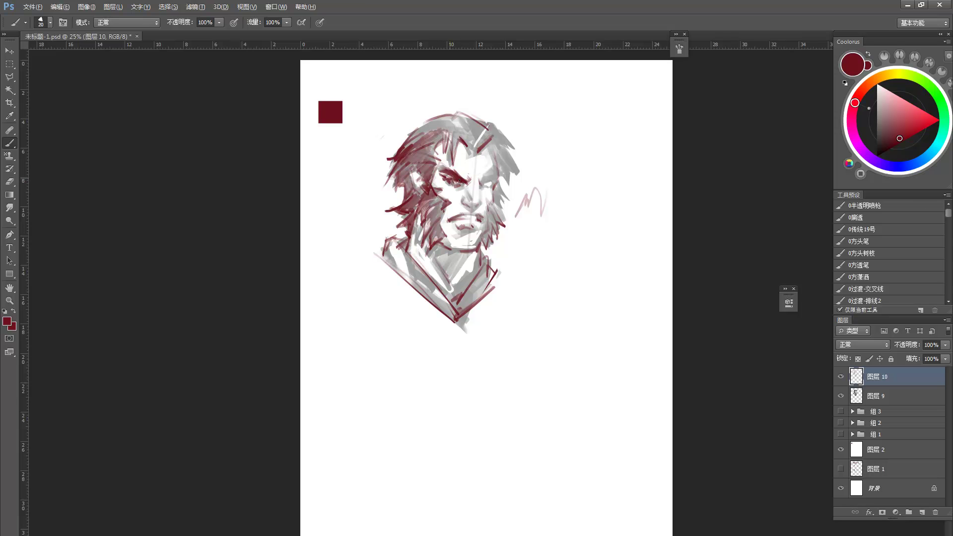
pyautogui.moveTo(488, 140)
pyautogui.mouseDown()
pyautogui.moveTo(476, 149)
pyautogui.moveTo(472, 133)
pyautogui.moveTo(471, 144)
pyautogui.moveTo(466, 132)
pyautogui.moveTo(462, 139)
pyautogui.moveTo(453, 124)
pyautogui.moveTo(454, 140)
pyautogui.moveTo(439, 125)
pyautogui.moveTo(410, 145)
pyautogui.moveTo(406, 134)
pyautogui.moveTo(420, 126)
pyautogui.mouseUp()
pyautogui.moveTo(490, 130)
pyautogui.mouseDown()
pyautogui.moveTo(516, 140)
pyautogui.moveTo(519, 169)
pyautogui.moveTo(507, 160)
pyautogui.mouseUp()
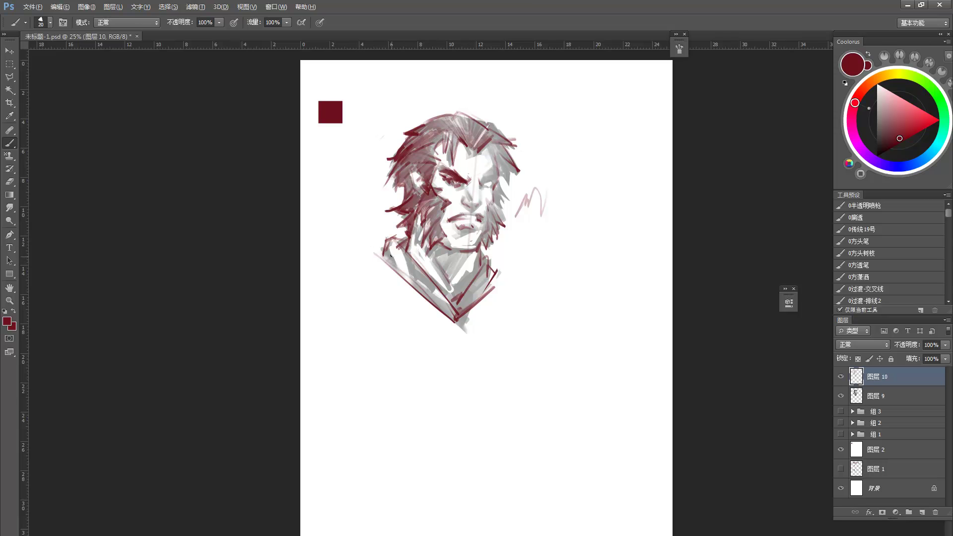
# Extend the near shoulder corner of the collar outward and trim its tip with the eraser
pyautogui.moveTo(385, 248); pyautogui.dragTo(399, 264)
pyautogui.moveTo(382, 245); pyautogui.dragTo(368, 254)
pyautogui.press('e')
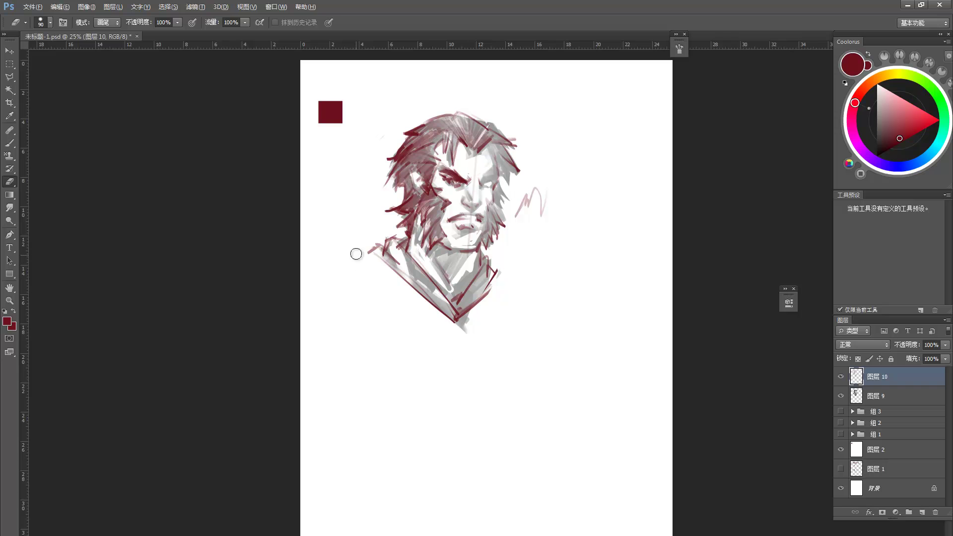
pyautogui.press('b')
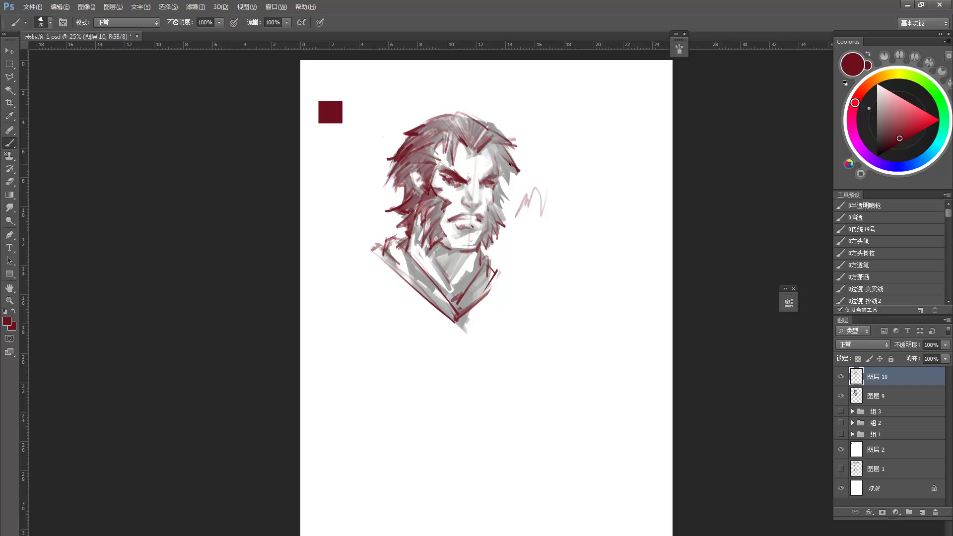
# Hatch the far side hair and sideburn and add strands across the top of the hair
pyautogui.moveTo(511, 168)
pyautogui.mouseDown()
pyautogui.moveTo(508, 192)
pyautogui.moveTo(509, 184)
pyautogui.mouseUp()
pyautogui.moveTo(507, 181); pyautogui.dragTo(498, 238)
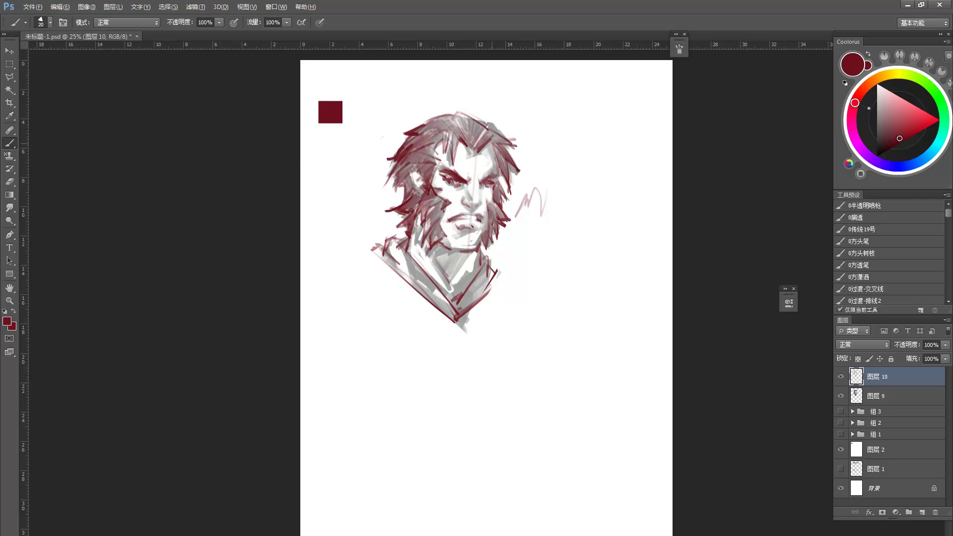
pyautogui.moveTo(488, 135)
pyautogui.mouseDown()
pyautogui.moveTo(515, 143)
pyautogui.moveTo(506, 143)
pyautogui.mouseUp()
pyautogui.moveTo(455, 115); pyautogui.dragTo(485, 130)
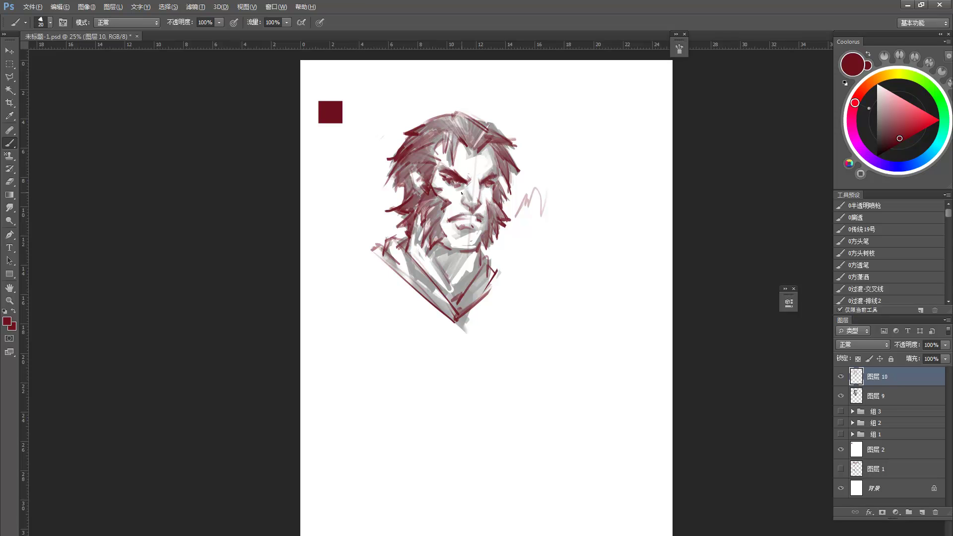
# Strengthen the nose bridge and under-chin lines, undo stray strokes, and shade the ear
pyautogui.moveTo(472, 185); pyautogui.dragTo(479, 186)
pyautogui.moveTo(461, 255)
pyautogui.mouseDown()
pyautogui.moveTo(478, 252)
pyautogui.moveTo(459, 250)
pyautogui.mouseUp()
pyautogui.hotkey('ctrl', 'z')
pyautogui.hotkey('ctrl', 'z')
pyautogui.moveTo(417, 187)
pyautogui.mouseDown()
pyautogui.moveTo(409, 189)
pyautogui.moveTo(433, 185)
pyautogui.moveTo(427, 177)
pyautogui.mouseUp()
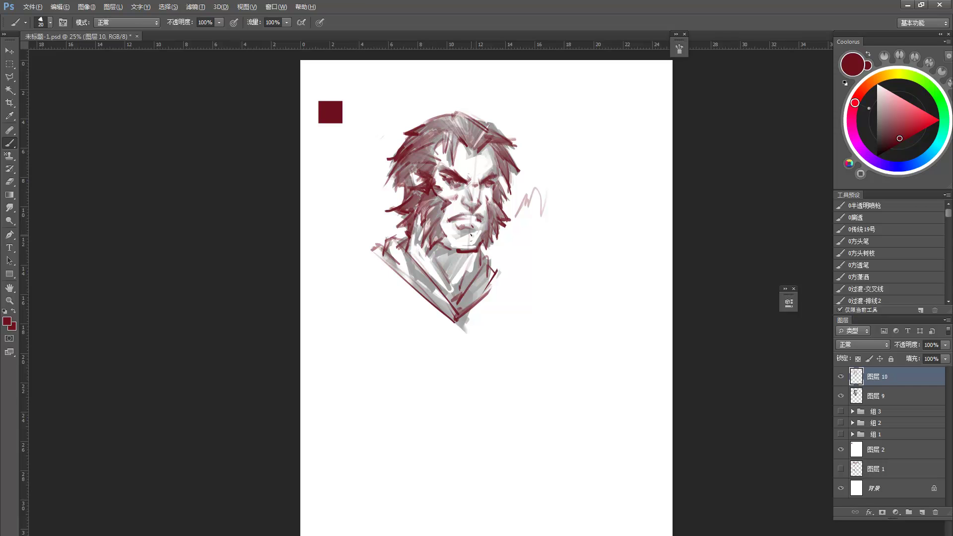
# Rework the far neck line below the jaw and draw crease lines across the forehead
pyautogui.press('e')
pyautogui.moveTo(484, 252); pyautogui.dragTo(478, 273)
pyautogui.press('b')
pyautogui.hotkey('ctrl', 'z')
pyautogui.moveTo(457, 156); pyautogui.dragTo(477, 166)
# Erase the long hair locks at the nape and redraw them as shorter spikes
pyautogui.press('e')
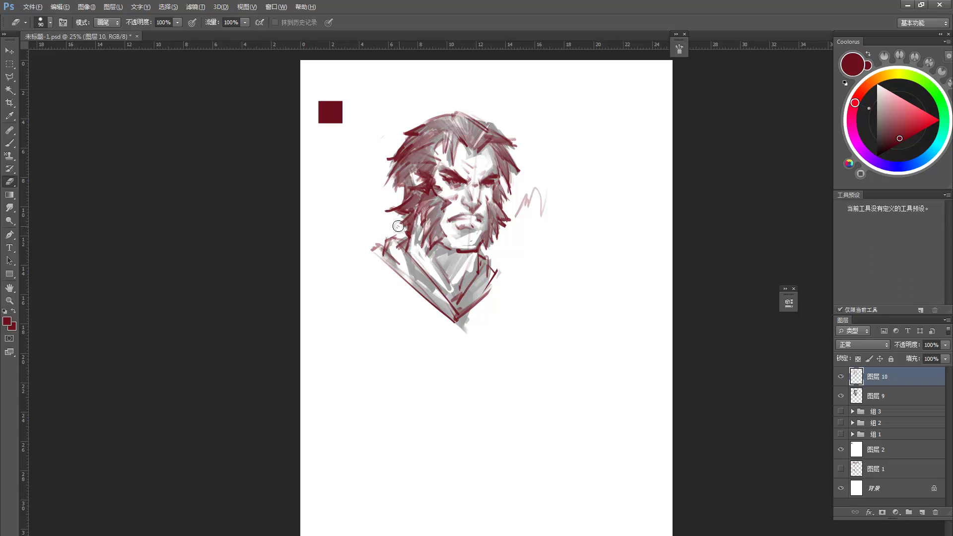
pyautogui.press('b')
pyautogui.press('e')
pyautogui.moveTo(396, 209); pyautogui.dragTo(402, 206)
pyautogui.press('b')
pyautogui.moveTo(395, 206); pyautogui.dragTo(403, 220)
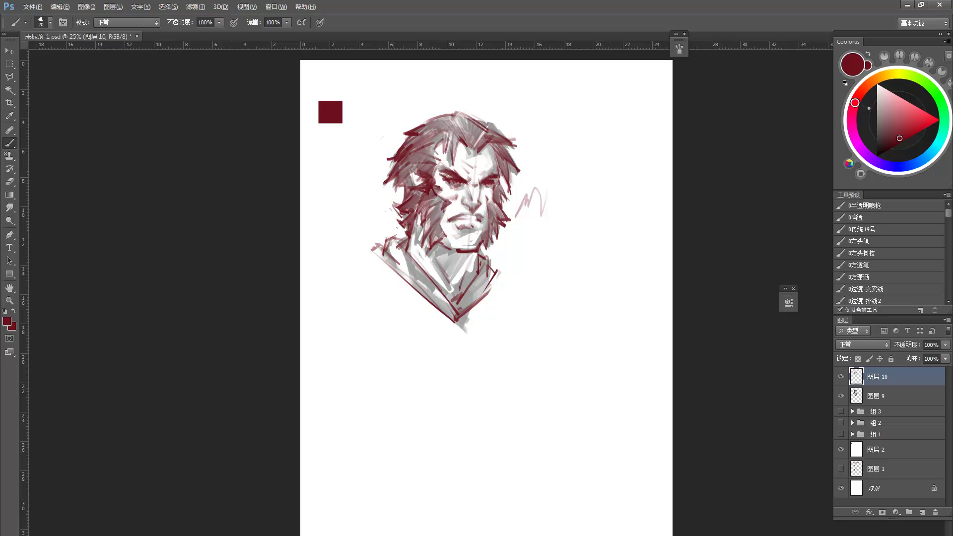
# Darken the hair spikes behind the ear and at the nape
pyautogui.press('e')
pyautogui.press('b')
pyautogui.press('e')
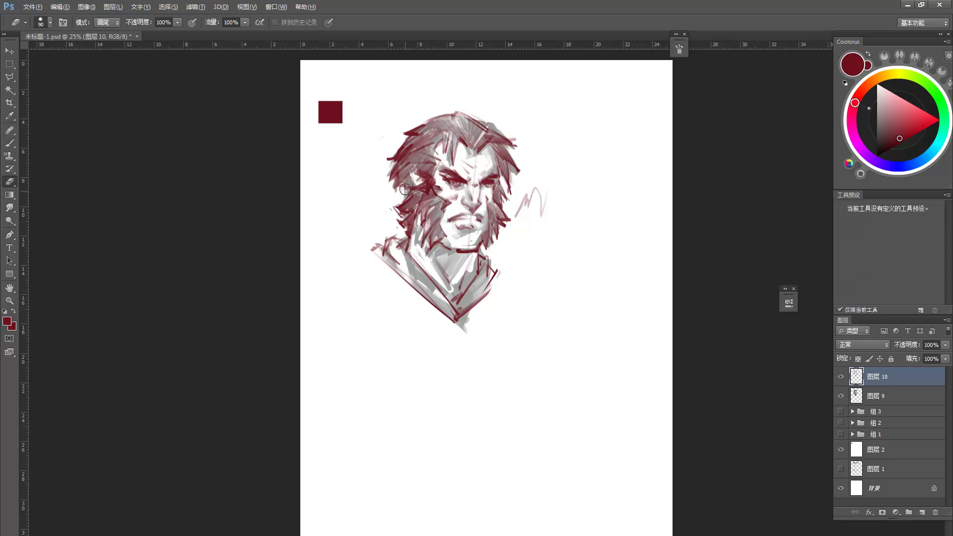
pyautogui.press('b')
pyautogui.moveTo(408, 188); pyautogui.dragTo(404, 201)
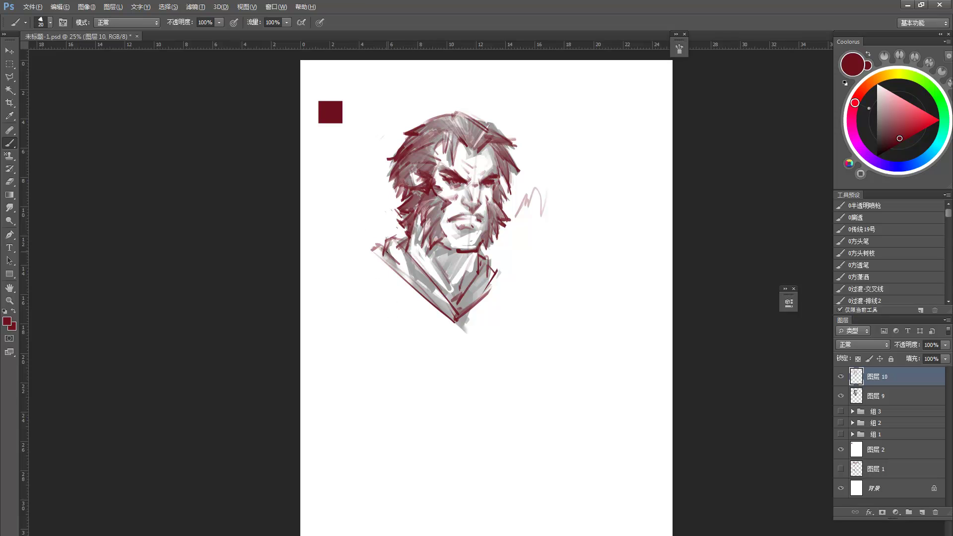
# Try hatching both sides of the collar, and undo those strokes
pyautogui.moveTo(407, 248)
pyautogui.mouseDown()
pyautogui.moveTo(405, 280)
pyautogui.moveTo(387, 272)
pyautogui.moveTo(401, 274)
pyautogui.moveTo(403, 256)
pyautogui.moveTo(386, 257)
pyautogui.mouseUp()
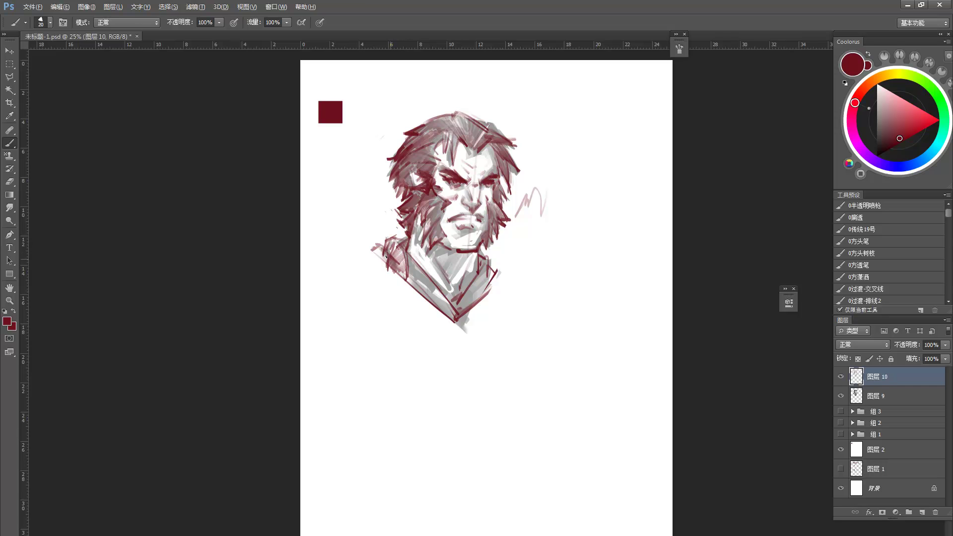
pyautogui.moveTo(491, 278); pyautogui.dragTo(487, 291)
pyautogui.moveTo(488, 271); pyautogui.dragTo(484, 299)
pyautogui.hotkey('ctrl', 'alt', 'z')
pyautogui.hotkey('ctrl', 'alt', 'z')
pyautogui.hotkey('ctrl', 'alt', 'z')
pyautogui.hotkey('ctrl', 'alt', 'z')
pyautogui.hotkey('ctrl', 'alt', 'z')
pyautogui.hotkey('ctrl', 'alt', 'z')
pyautogui.hotkey('ctrl', 'alt', 'z')
pyautogui.hotkey('ctrl', 'alt', 'z')
pyautogui.hotkey('ctrl', 'alt', 'z')
pyautogui.hotkey('ctrl', 'alt', 'z')
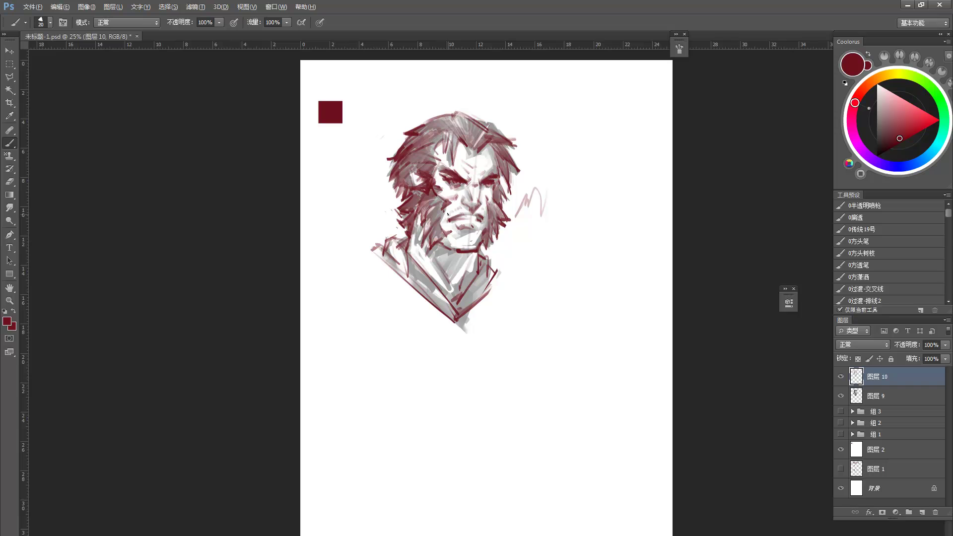
# Darken the mouth line and refine the hair spikes on both sides of the head
pyautogui.moveTo(455, 217); pyautogui.dragTo(481, 217)
pyautogui.moveTo(491, 143)
pyautogui.mouseDown()
pyautogui.moveTo(474, 154)
pyautogui.moveTo(491, 144)
pyautogui.mouseUp()
pyautogui.press('e')
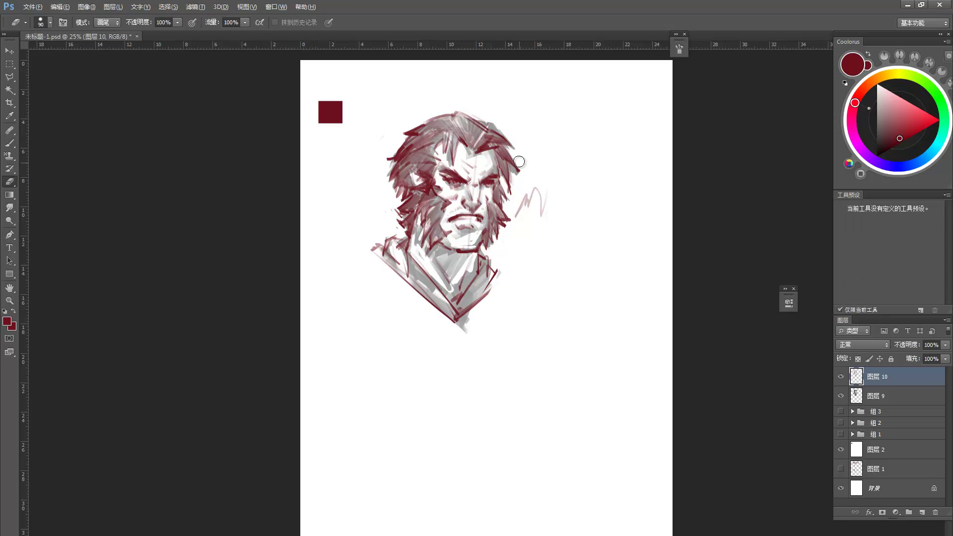
pyautogui.moveTo(522, 173); pyautogui.dragTo(517, 163)
pyautogui.press('b')
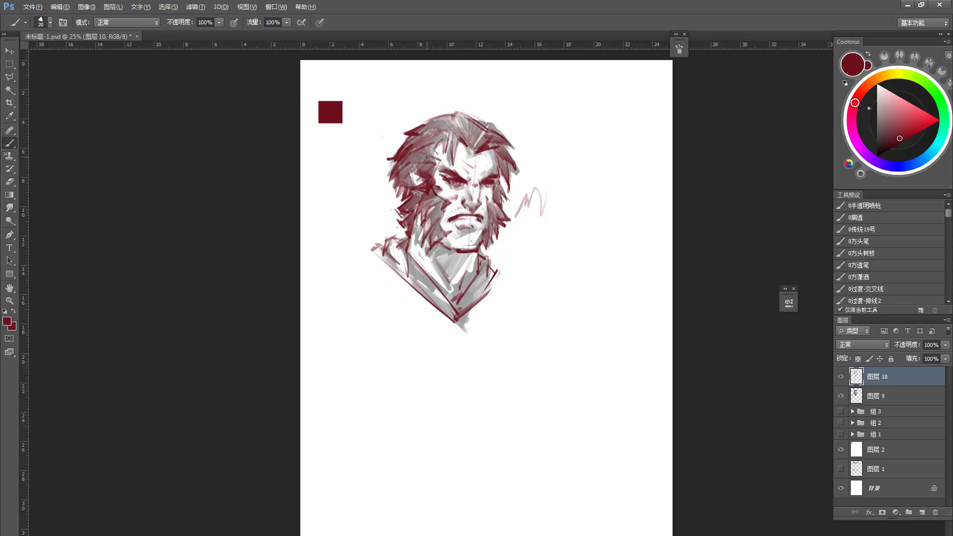
pyautogui.moveTo(430, 192)
pyautogui.mouseDown()
pyautogui.moveTo(437, 190)
pyautogui.moveTo(425, 208)
pyautogui.mouseUp()
pyautogui.moveTo(397, 165)
pyautogui.mouseDown()
pyautogui.moveTo(382, 182)
pyautogui.moveTo(392, 189)
pyautogui.mouseUp()
# Shade the far side of the collar in dark red with a 45 px brush
pyautogui.press('[')
pyautogui.press('[')
pyautogui.press('[')
pyautogui.press('[')
pyautogui.press(']')
pyautogui.press(']')
pyautogui.press(']')
pyautogui.press(']')
pyautogui.moveTo(480, 259)
pyautogui.mouseDown()
pyautogui.moveTo(483, 271)
pyautogui.moveTo(486, 264)
pyautogui.moveTo(461, 305)
pyautogui.moveTo(481, 278)
pyautogui.mouseUp()
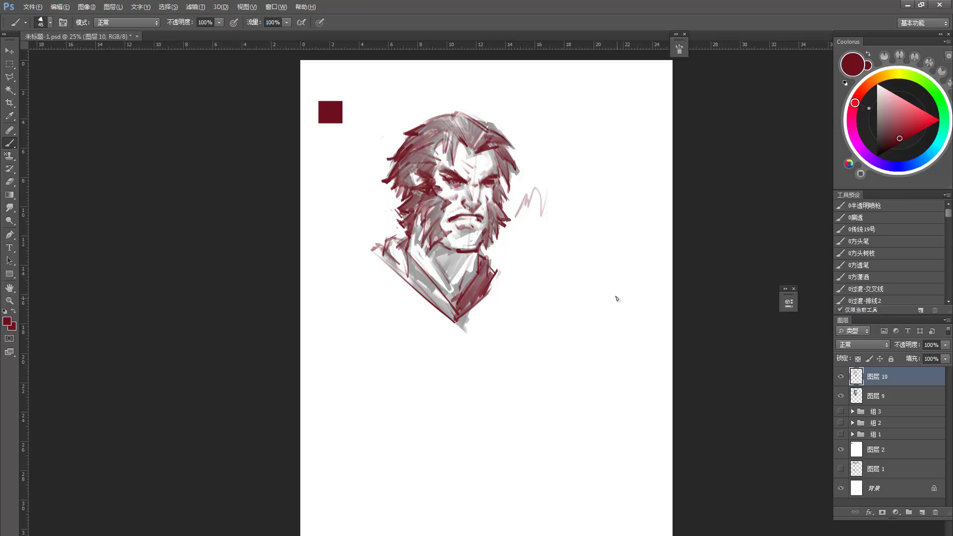
# Compare against the grey sketch without the line layer, and fill the near collar down to its tip with a 90 px brush
pyautogui.click(841, 377)
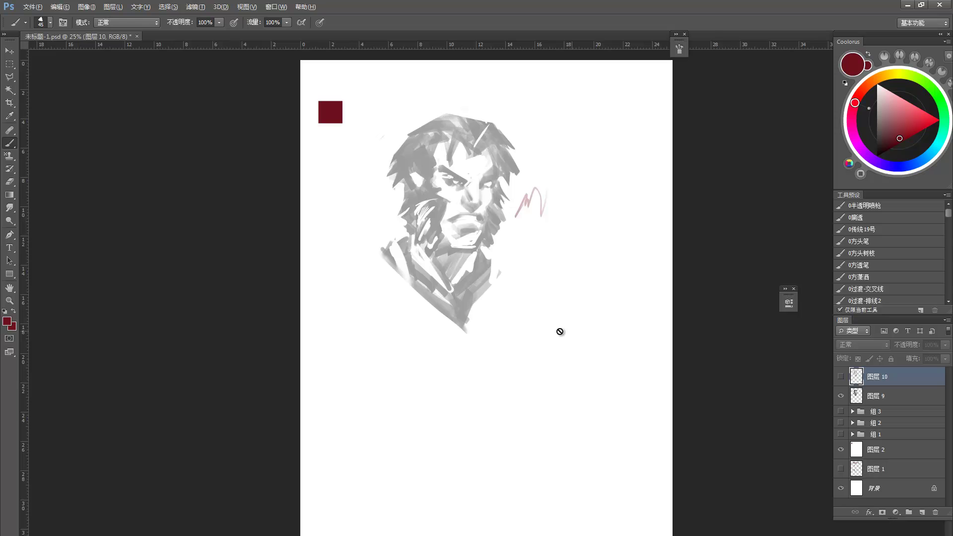
pyautogui.click(841, 376)
pyautogui.press(']')
pyautogui.press(']')
pyautogui.press(']')
pyautogui.press(']')
pyautogui.press(']')
pyautogui.moveTo(395, 242)
pyautogui.mouseDown()
pyautogui.moveTo(411, 263)
pyautogui.moveTo(385, 251)
pyautogui.moveTo(449, 315)
pyautogui.moveTo(439, 297)
pyautogui.mouseUp()
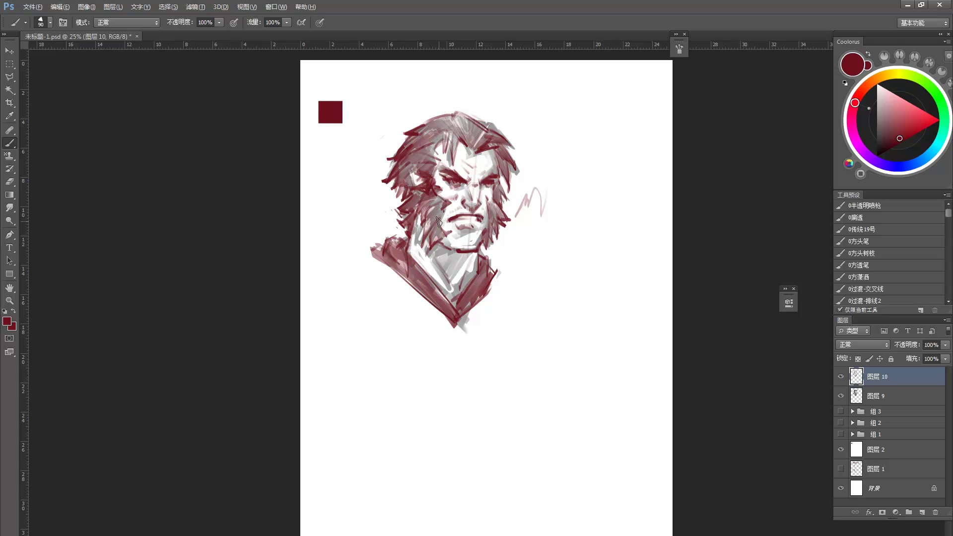
pyautogui.moveTo(457, 337)
pyautogui.mouseDown()
pyautogui.moveTo(467, 308)
pyautogui.moveTo(462, 328)
pyautogui.mouseUp()
pyautogui.press('[')
pyautogui.press('[')
pyautogui.press(']')
pyautogui.press('e')
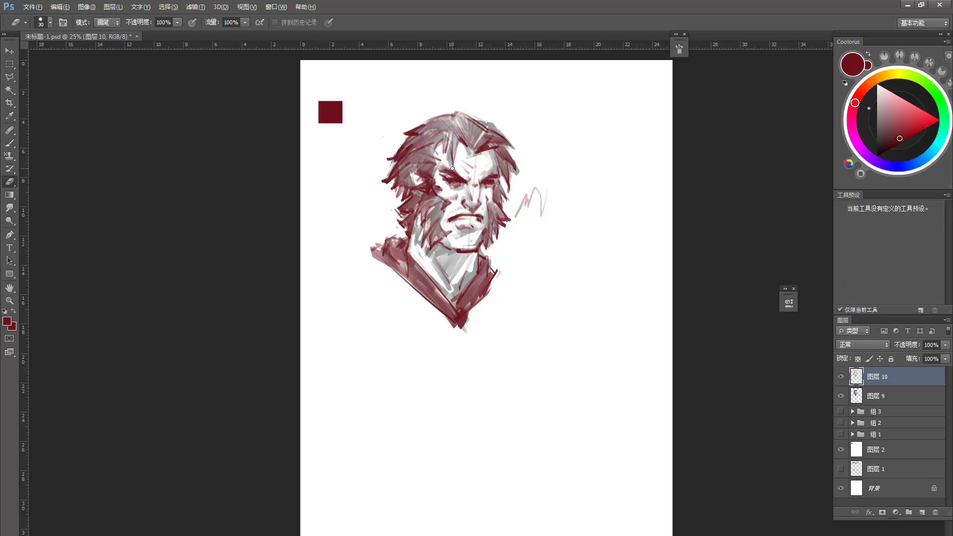
# Compare the red drawing with and without the grey sketch layer 图层 9
pyautogui.click(840, 396)
pyautogui.click(841, 395)
pyautogui.click(841, 396)
pyautogui.click(841, 395)
pyautogui.click(841, 396)
pyautogui.click(841, 396)
# Rework the mouth with lip detail and sharpen the outer edges of the collar
pyautogui.press('b')
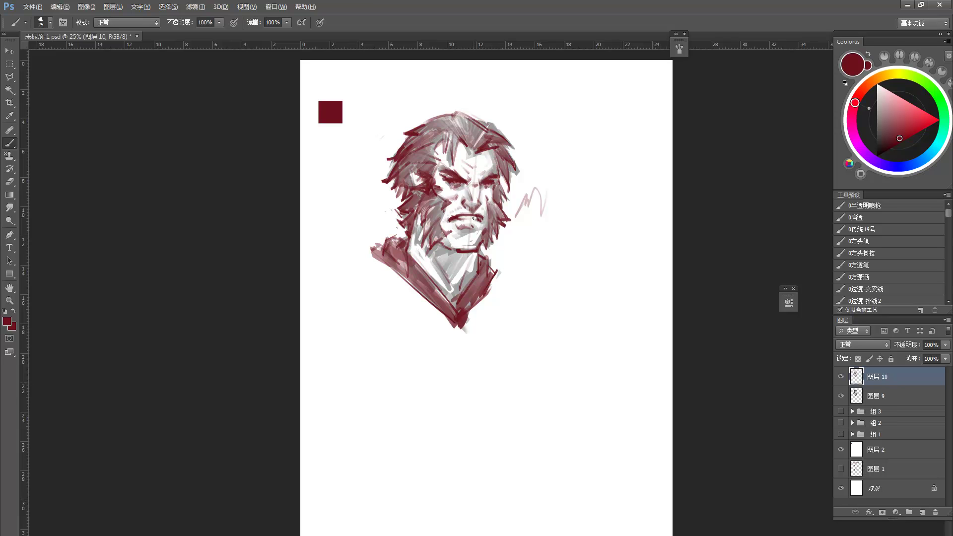
pyautogui.moveTo(468, 219); pyautogui.dragTo(478, 221)
pyautogui.moveTo(406, 243); pyautogui.dragTo(379, 243)
pyautogui.press('e')
pyautogui.moveTo(385, 234); pyautogui.dragTo(366, 254)
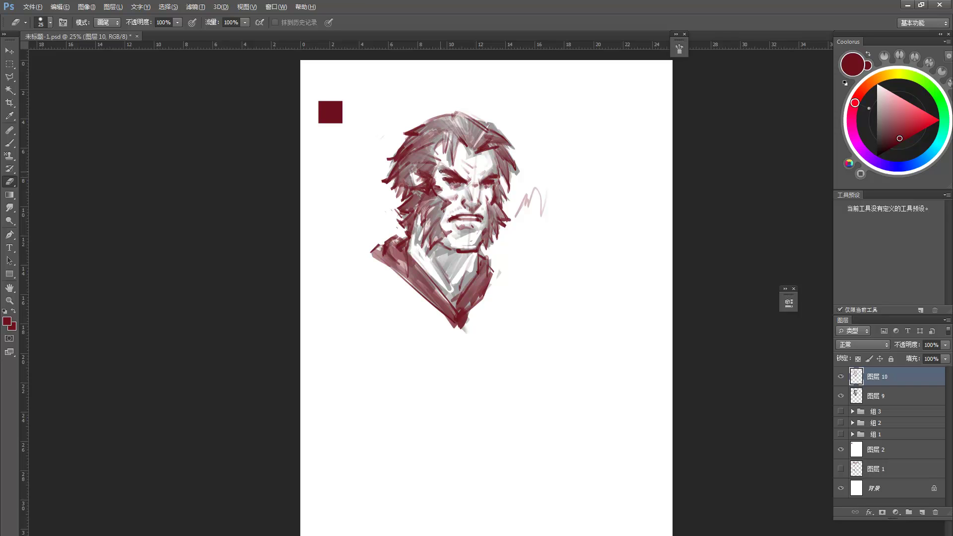
# Darken the temple hair, the nape spikes and the near sideburn
pyautogui.press('b')
pyautogui.moveTo(433, 148); pyautogui.dragTo(440, 167)
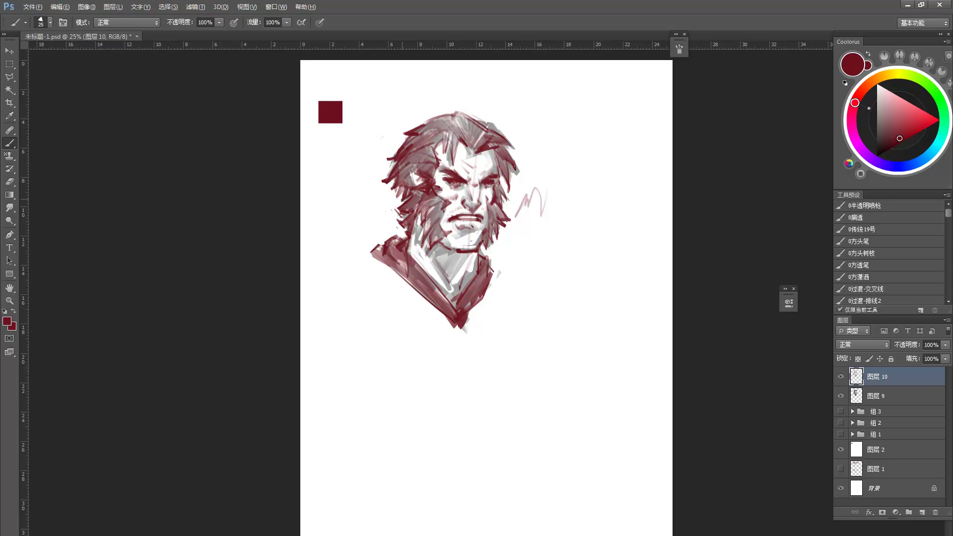
pyautogui.press('e')
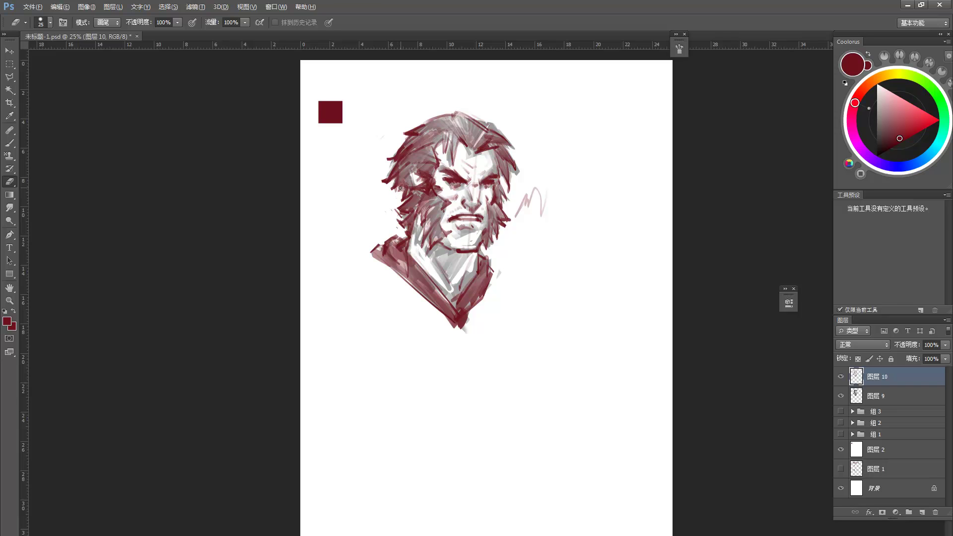
pyautogui.press('b')
pyautogui.moveTo(406, 204)
pyautogui.mouseDown()
pyautogui.moveTo(395, 215)
pyautogui.moveTo(410, 212)
pyautogui.mouseUp()
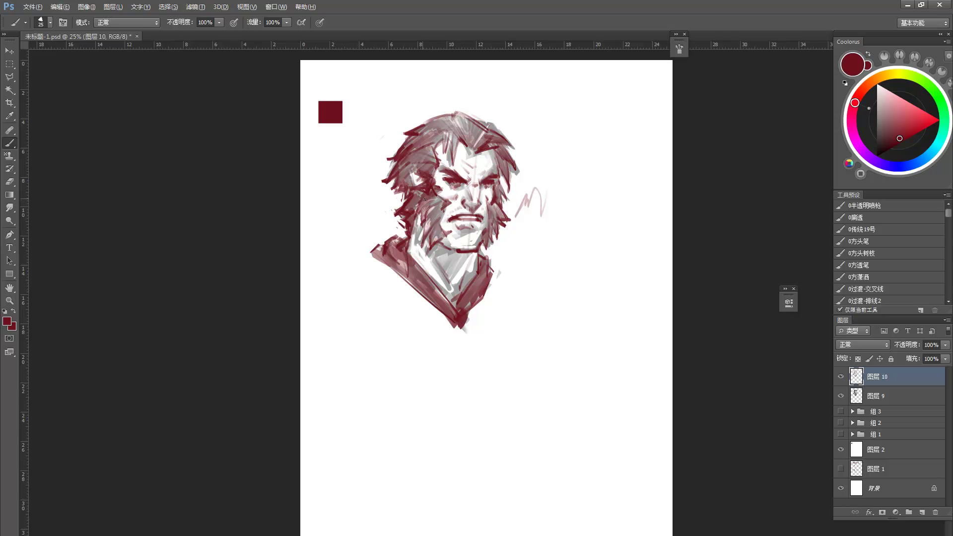
pyautogui.moveTo(442, 200)
pyautogui.mouseDown()
pyautogui.moveTo(421, 246)
pyautogui.moveTo(439, 213)
pyautogui.moveTo(423, 224)
pyautogui.moveTo(432, 198)
pyautogui.moveTo(424, 204)
pyautogui.moveTo(413, 183)
pyautogui.mouseUp()
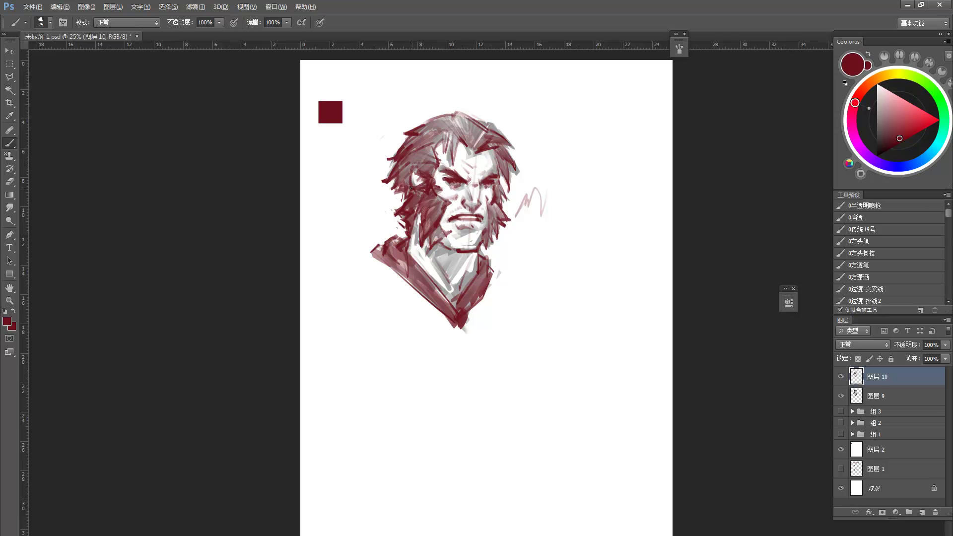
# Fill in the hair above the ear, across the crown and on the far side
pyautogui.press('e')
pyautogui.press('b')
pyautogui.moveTo(421, 168)
pyautogui.mouseDown()
pyautogui.moveTo(450, 129)
pyautogui.moveTo(426, 143)
pyautogui.moveTo(435, 125)
pyautogui.moveTo(423, 125)
pyautogui.moveTo(473, 121)
pyautogui.moveTo(486, 139)
pyautogui.moveTo(469, 144)
pyautogui.moveTo(480, 128)
pyautogui.moveTo(463, 134)
pyautogui.moveTo(464, 124)
pyautogui.moveTo(453, 147)
pyautogui.mouseUp()
pyautogui.moveTo(453, 114)
pyautogui.mouseDown()
pyautogui.moveTo(453, 164)
pyautogui.moveTo(443, 153)
pyautogui.mouseUp()
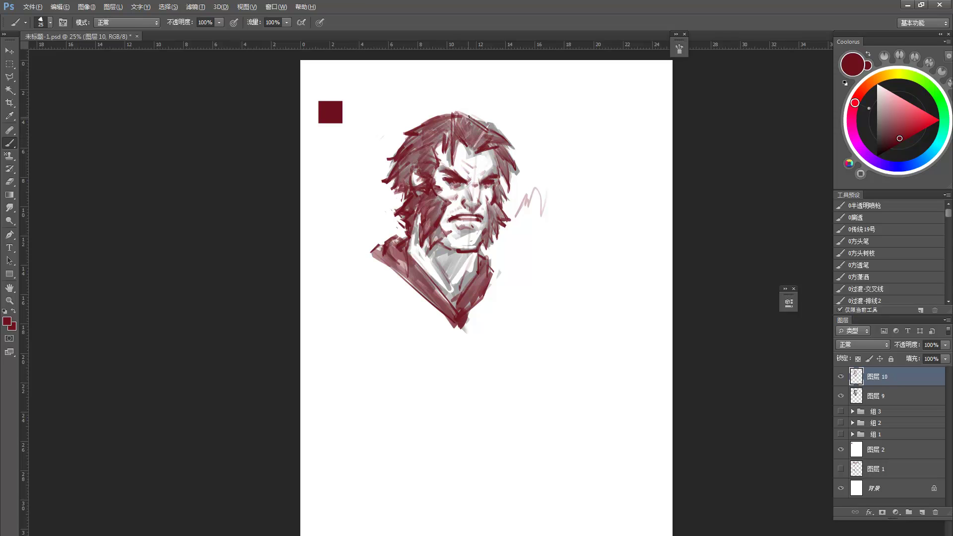
pyautogui.moveTo(461, 115)
pyautogui.mouseDown()
pyautogui.moveTo(479, 133)
pyautogui.moveTo(483, 125)
pyautogui.mouseUp()
pyautogui.moveTo(506, 163)
pyautogui.mouseDown()
pyautogui.moveTo(500, 176)
pyautogui.moveTo(498, 150)
pyautogui.mouseUp()
# Try darkening the lower edge of the near sideburn, and undo those strokes
pyautogui.press('e')
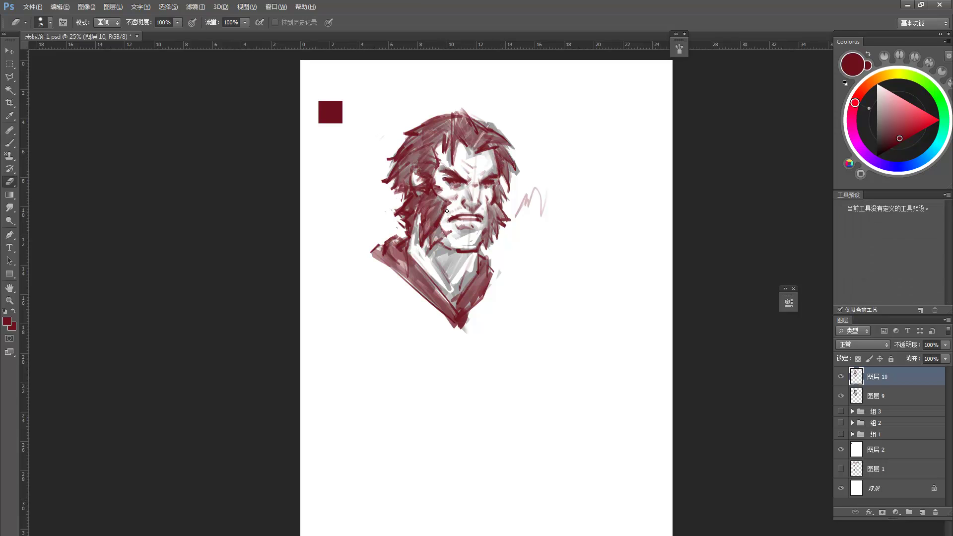
pyautogui.press('b')
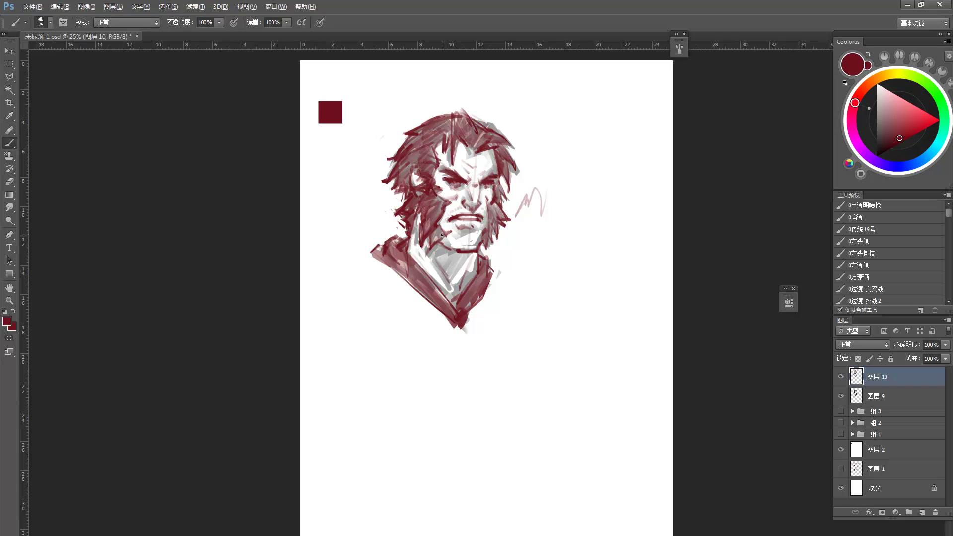
pyautogui.moveTo(442, 227)
pyautogui.mouseDown()
pyautogui.moveTo(446, 236)
pyautogui.moveTo(433, 243)
pyautogui.mouseUp()
pyautogui.moveTo(440, 222)
pyautogui.mouseDown()
pyautogui.moveTo(431, 241)
pyautogui.moveTo(455, 267)
pyautogui.moveTo(436, 250)
pyautogui.mouseUp()
pyautogui.hotkey('ctrl', 'alt', 'z')
pyautogui.hotkey('ctrl', 'alt', 'z')
pyautogui.hotkey('ctrl', 'alt', 'z')
pyautogui.hotkey('ctrl', 'alt', 'z')
# Fade the grey sketch layer 图层 9 to 24% opacity and return to line layer 图层 10
pyautogui.click(841, 396)
pyautogui.click(841, 395)
pyautogui.click(872, 398)
pyautogui.moveTo(913, 350); pyautogui.dragTo(903, 347)
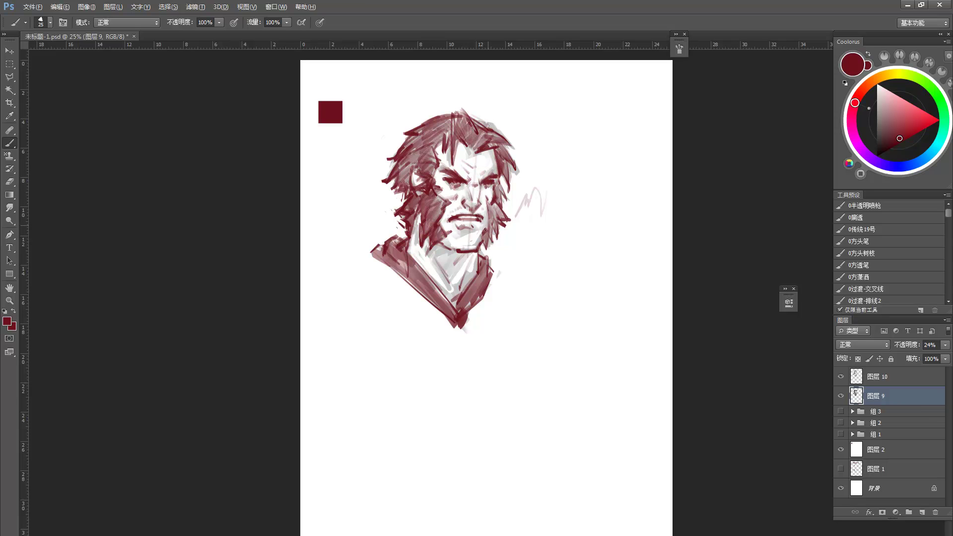
pyautogui.click(876, 377)
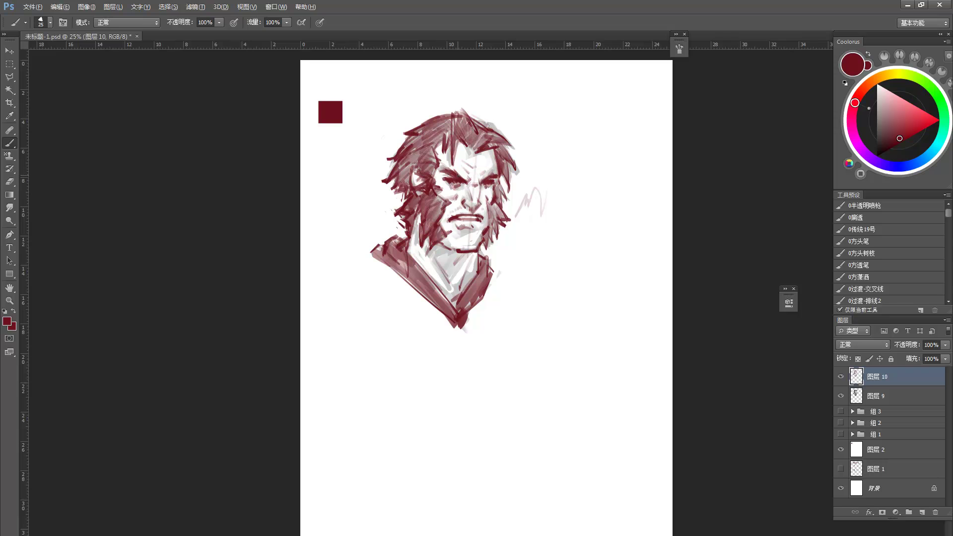
# Clean up the near eye, the nape hair and the front edge of the near sideburn with eraser and brush
pyautogui.press('e')
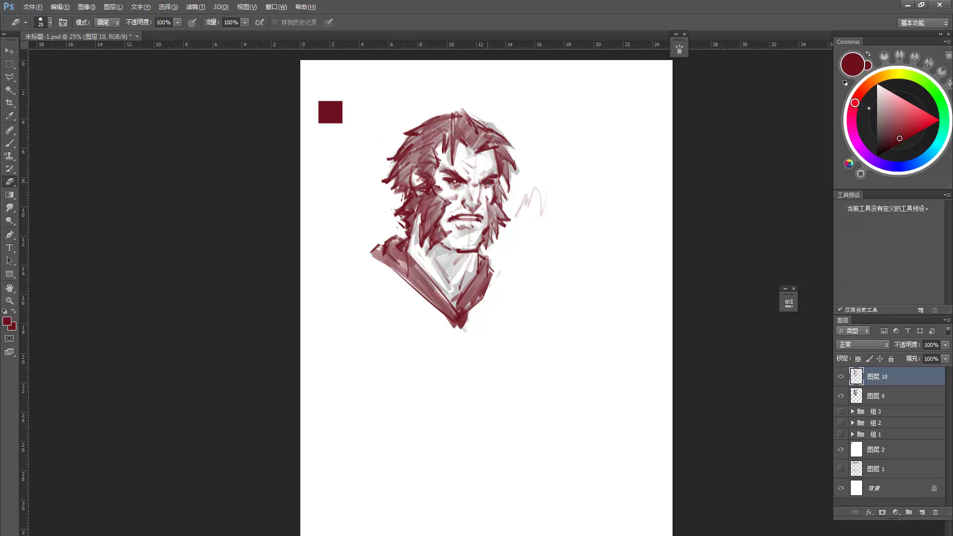
pyautogui.press('b')
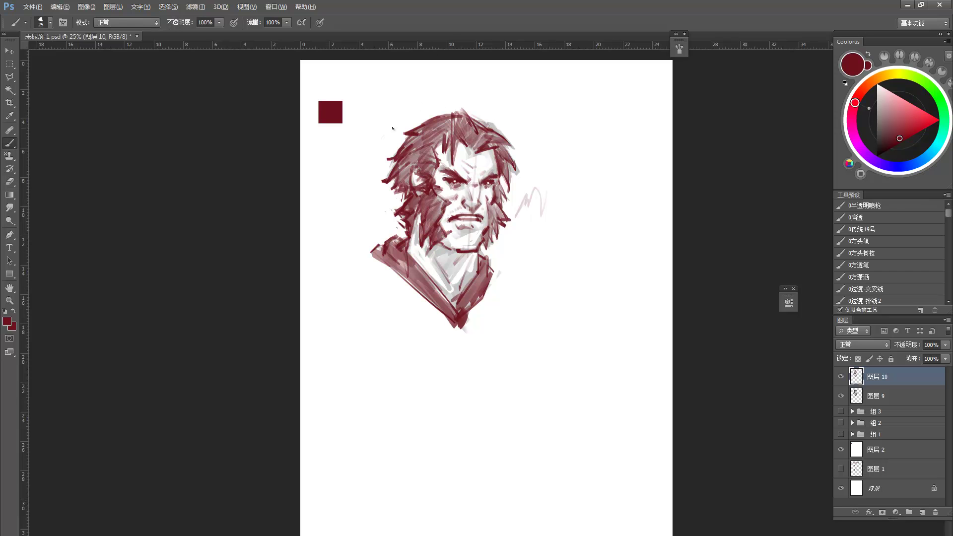
pyautogui.press('e')
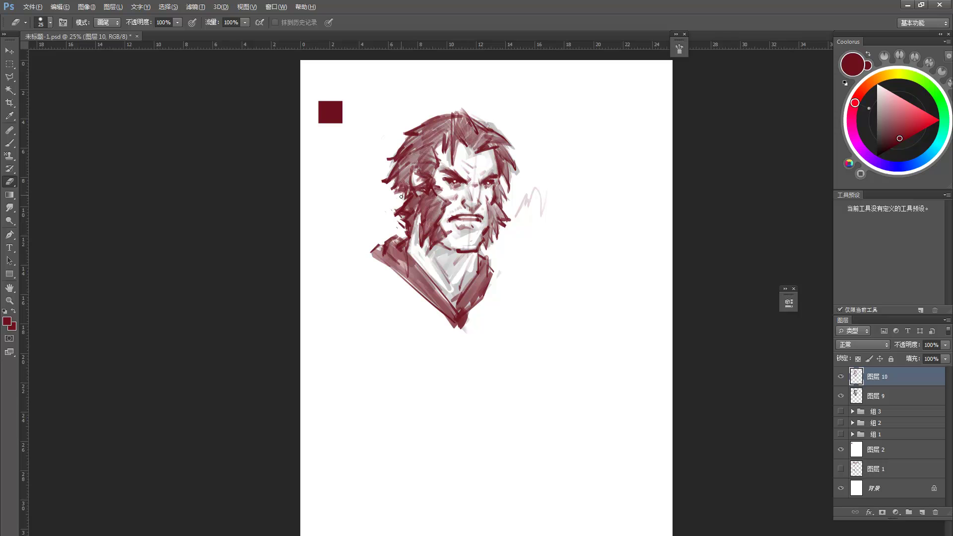
pyautogui.press('b')
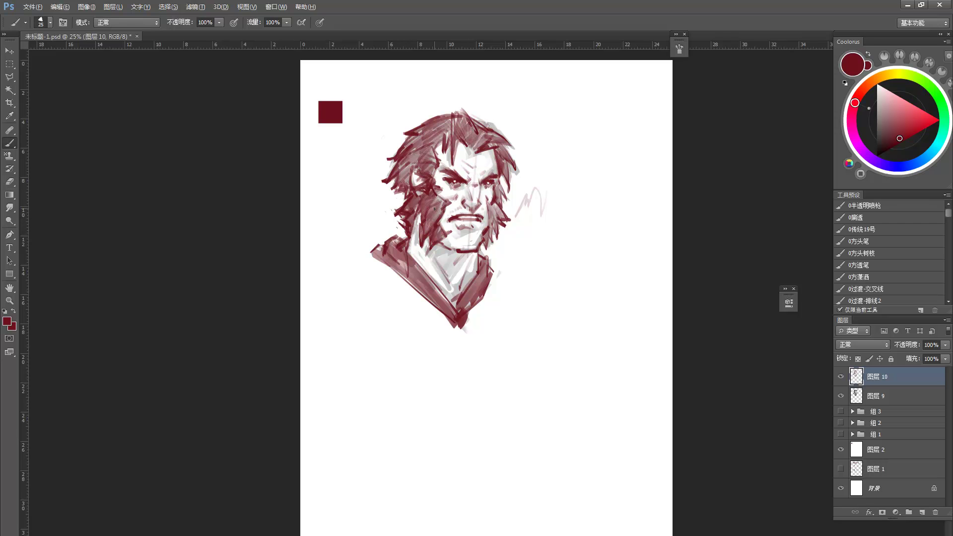
pyautogui.press('e')
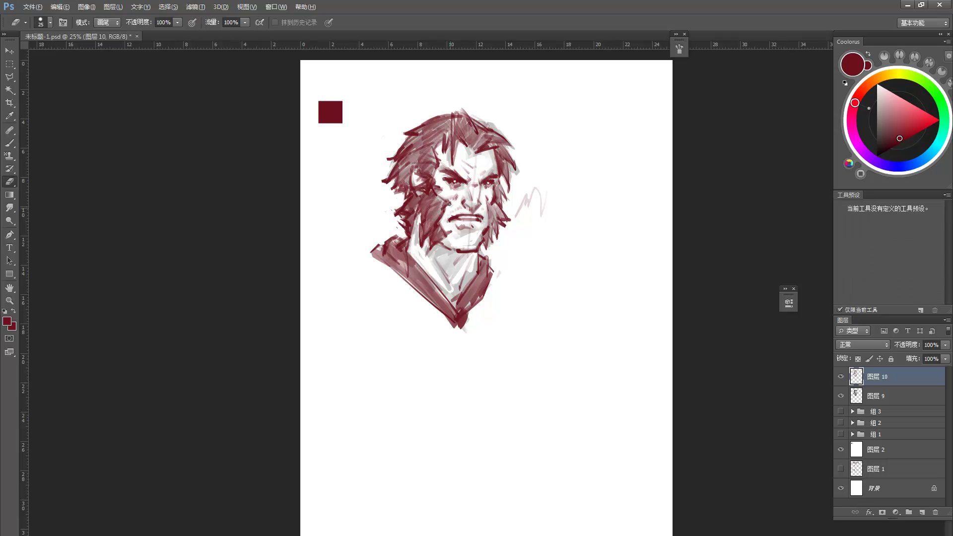
pyautogui.moveTo(447, 200); pyautogui.dragTo(443, 216)
pyautogui.press('b')
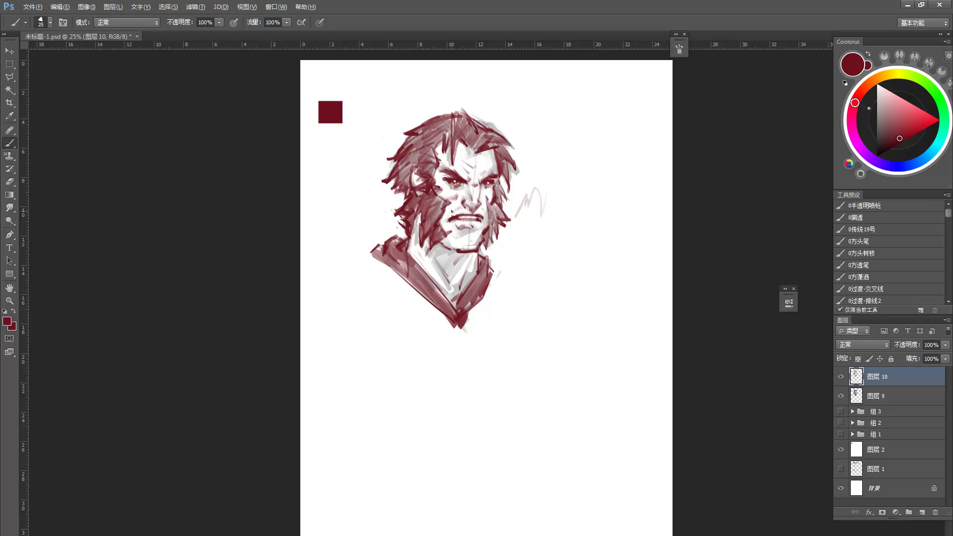
# Thicken the inner collar edge down to a solid V and trim the collar's lower tip
pyautogui.moveTo(415, 264)
pyautogui.mouseDown()
pyautogui.moveTo(447, 299)
pyautogui.moveTo(382, 226)
pyautogui.moveTo(463, 310)
pyautogui.moveTo(479, 305)
pyautogui.moveTo(459, 315)
pyautogui.moveTo(461, 295)
pyautogui.mouseUp()
pyautogui.press('e')
pyautogui.moveTo(459, 328)
pyautogui.mouseDown()
pyautogui.moveTo(491, 303)
pyautogui.moveTo(471, 316)
pyautogui.mouseUp()
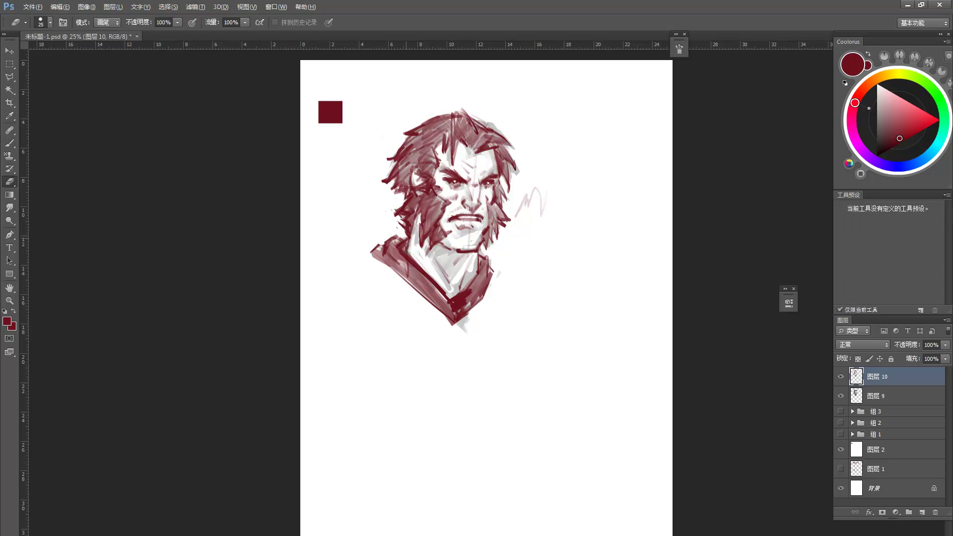
pyautogui.press('[')
pyautogui.press('[')
pyautogui.press(']')
pyautogui.press(']')
pyautogui.press(']')
pyautogui.press(']')
pyautogui.press(']')
pyautogui.press(']')
pyautogui.press(']')
pyautogui.press(']')
pyautogui.press(']')
pyautogui.press(']')
pyautogui.press(']')
pyautogui.moveTo(379, 238); pyautogui.dragTo(440, 317)
pyautogui.hotkey('ctrl', 'z')
# Make a circular selection over the collar and chest with the Elliptical Marquee tool
pyautogui.click(10, 64)
pyautogui.rightClick(10, 64)
pyautogui.click(39, 76)
pyautogui.moveTo(376, 240); pyautogui.dragTo(488, 354)
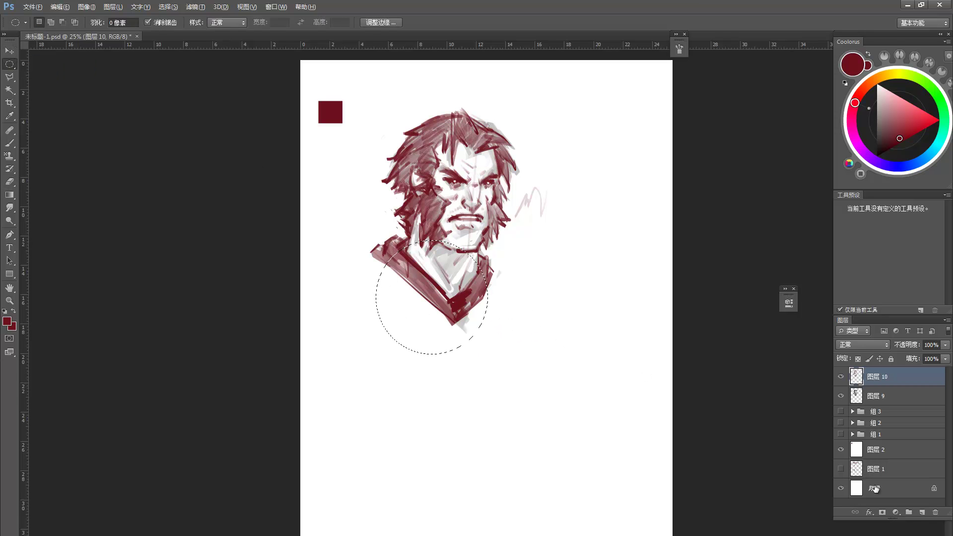
# Fill the circle with dark red on a new layer below 图层 10 and set that layer's opacity to 54%
pyautogui.click(922, 512)
pyautogui.moveTo(909, 386); pyautogui.dragTo(892, 393)
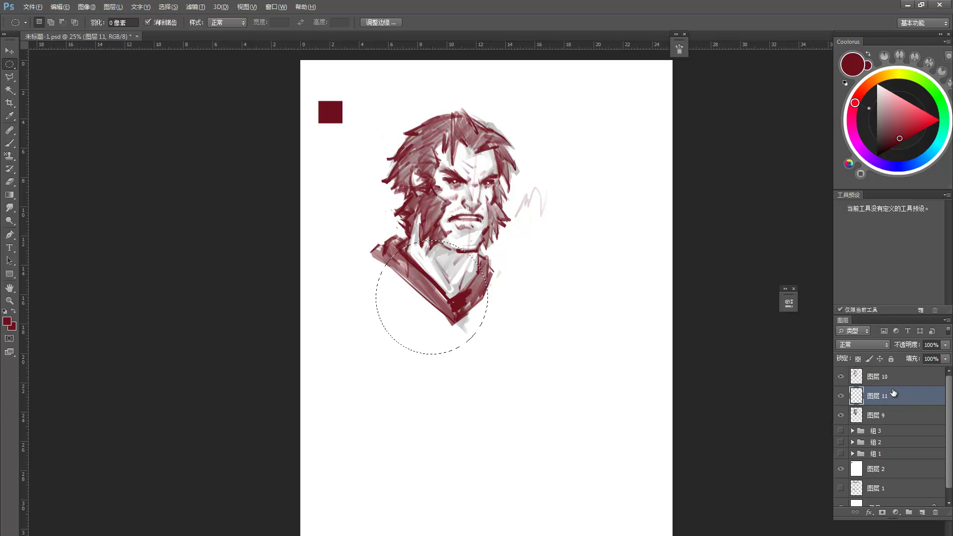
pyautogui.hotkey('alt', 'BackSpace')
pyautogui.hotkey('ctrl', 'd')
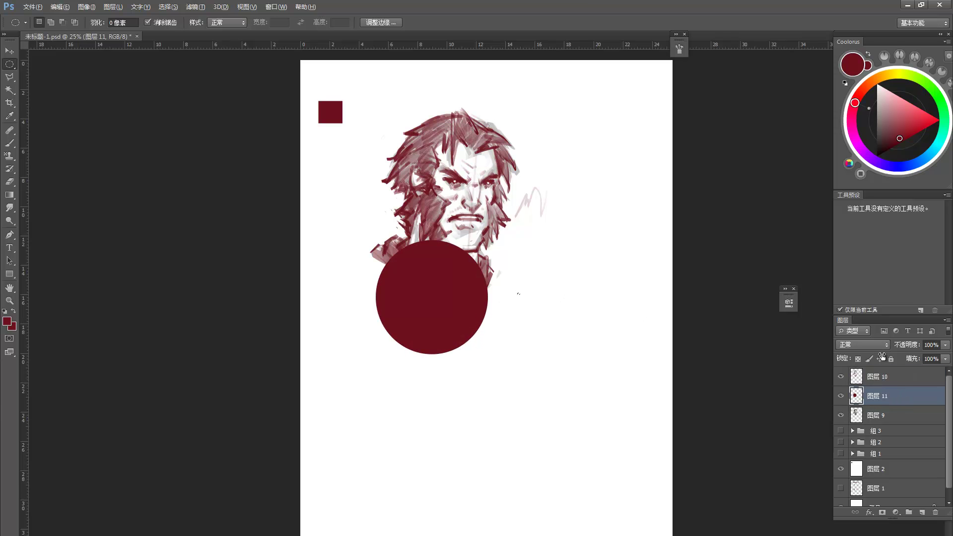
pyautogui.moveTo(917, 347); pyautogui.dragTo(890, 347)
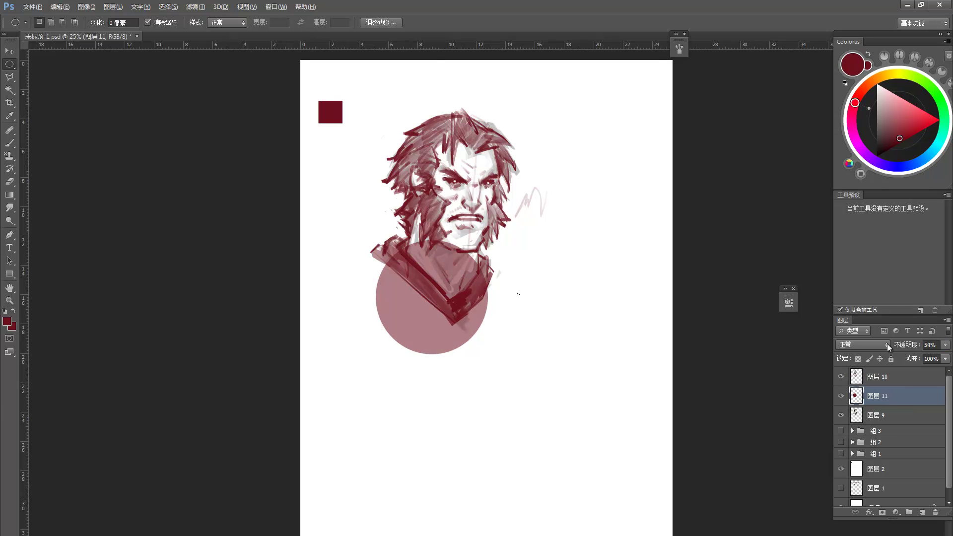
pyautogui.hotkey('ctrl', 't')
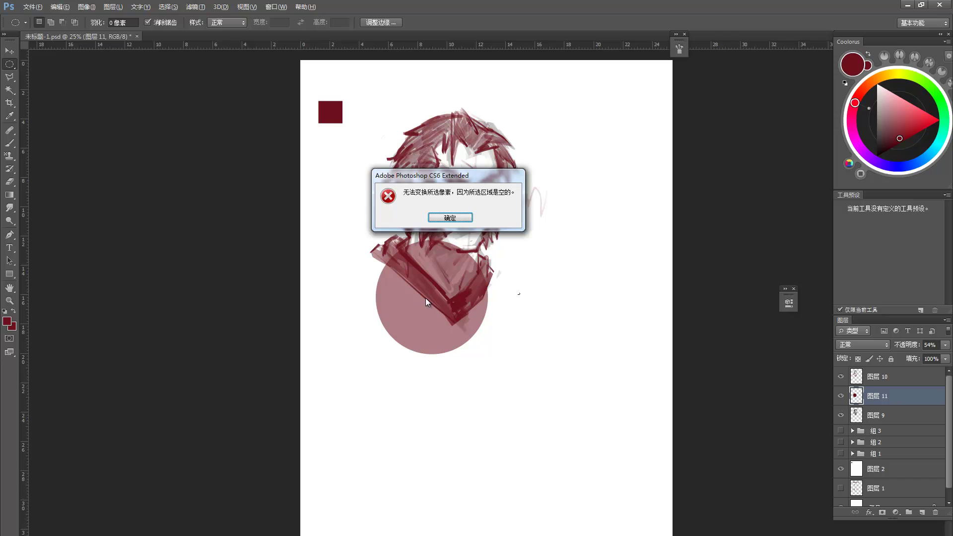
pyautogui.click(452, 218)
pyautogui.click(893, 377)
pyautogui.click(885, 395)
pyautogui.hotkey('ctrl', 't')
pyautogui.click(451, 218)
# Transform the circle on 图层 11 into a wide ellipse behind the collar, about 115% wide and 70% high
pyautogui.click(519, 237)
pyautogui.hotkey('ctrl', 't')
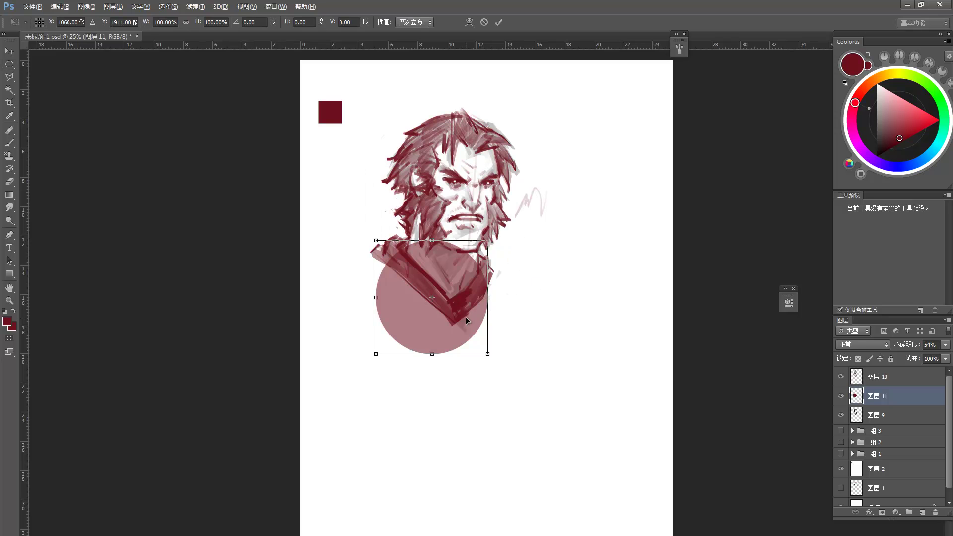
pyautogui.moveTo(433, 355); pyautogui.dragTo(463, 294)
pyautogui.moveTo(387, 284); pyautogui.dragTo(370, 284)
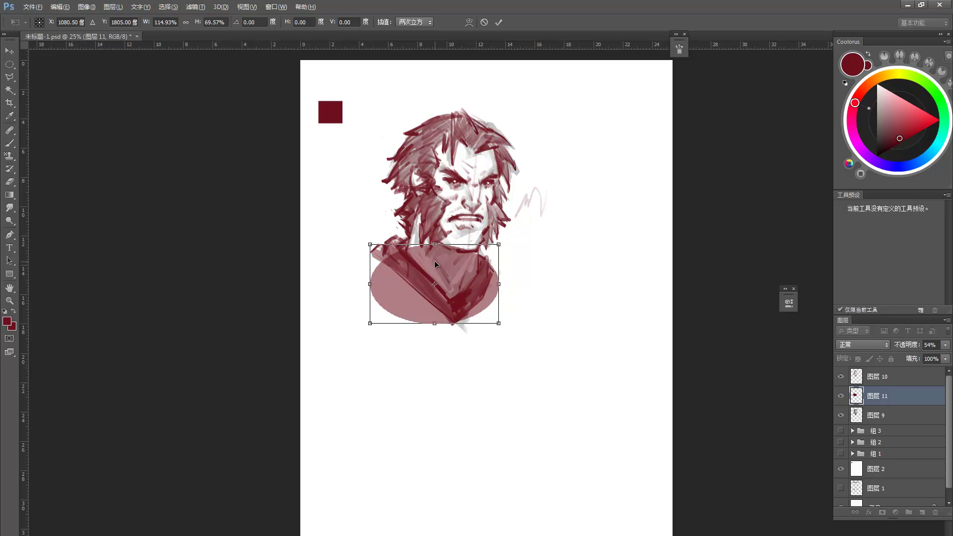
# Skew the ellipse vertically by about 11.1° so its shoulder side rises along the collar
pyautogui.rightClick(487, 273)
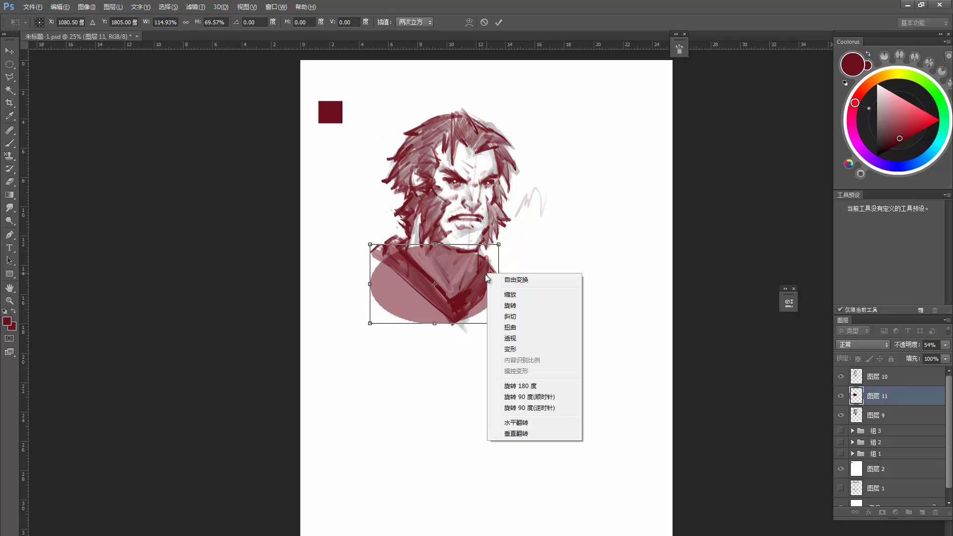
pyautogui.click(519, 315)
pyautogui.moveTo(370, 284)
pyautogui.mouseDown()
pyautogui.moveTo(362, 257)
pyautogui.moveTo(357, 270)
pyautogui.mouseUp()
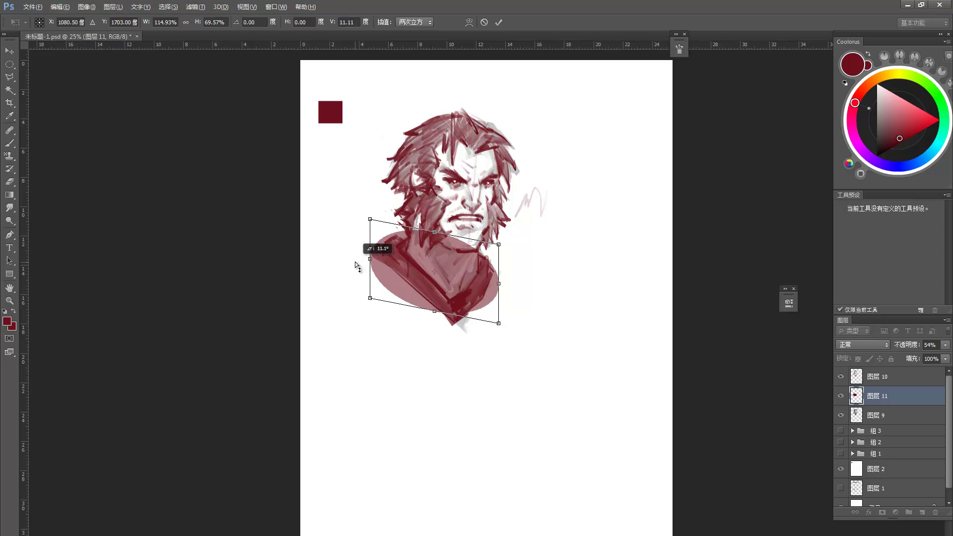
# Slant the ellipse's lower corners inward, shift it down over the collar and apply the transformation
pyautogui.rightClick(449, 320)
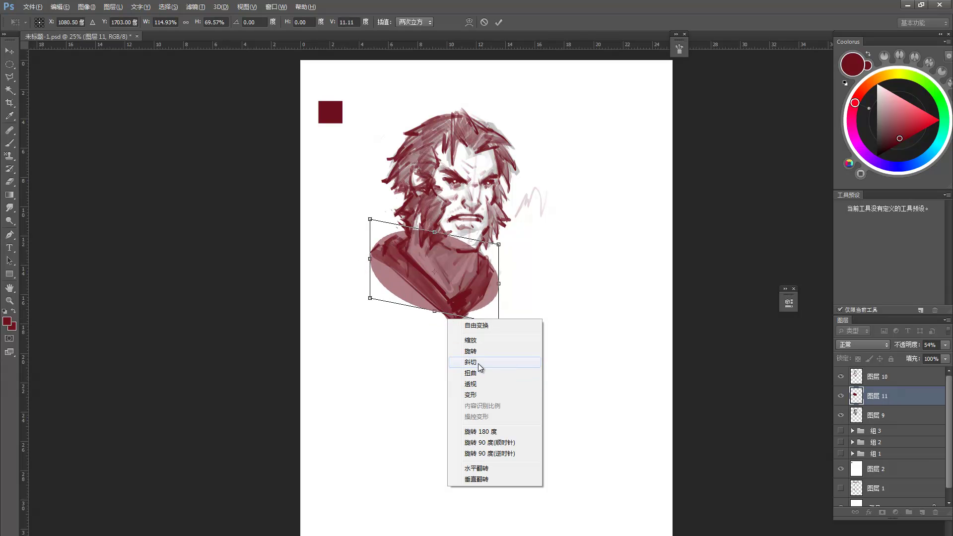
pyautogui.click(376, 302)
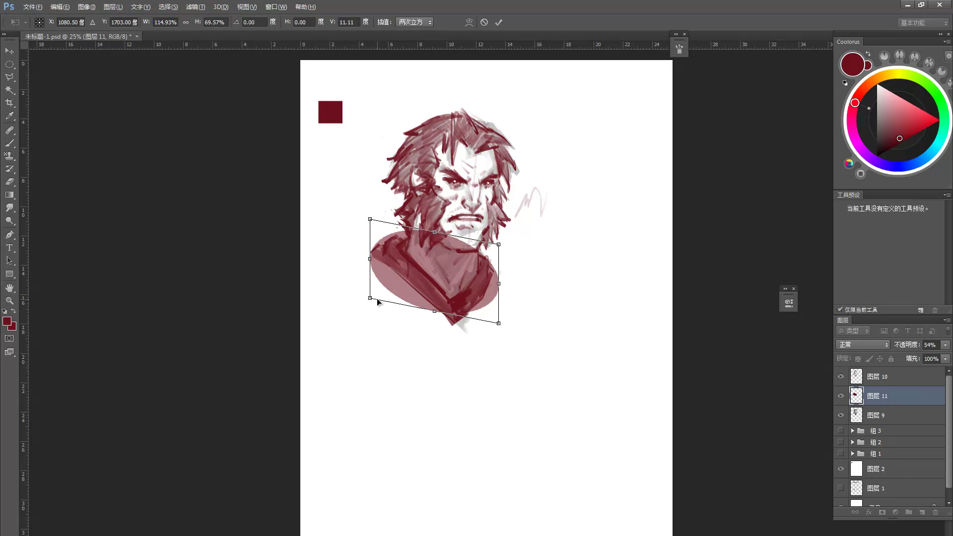
pyautogui.moveTo(368, 298); pyautogui.dragTo(396, 311)
pyautogui.moveTo(499, 324); pyautogui.dragTo(458, 332)
pyautogui.moveTo(443, 305)
pyautogui.mouseDown()
pyautogui.moveTo(455, 309)
pyautogui.moveTo(454, 320)
pyautogui.mouseUp()
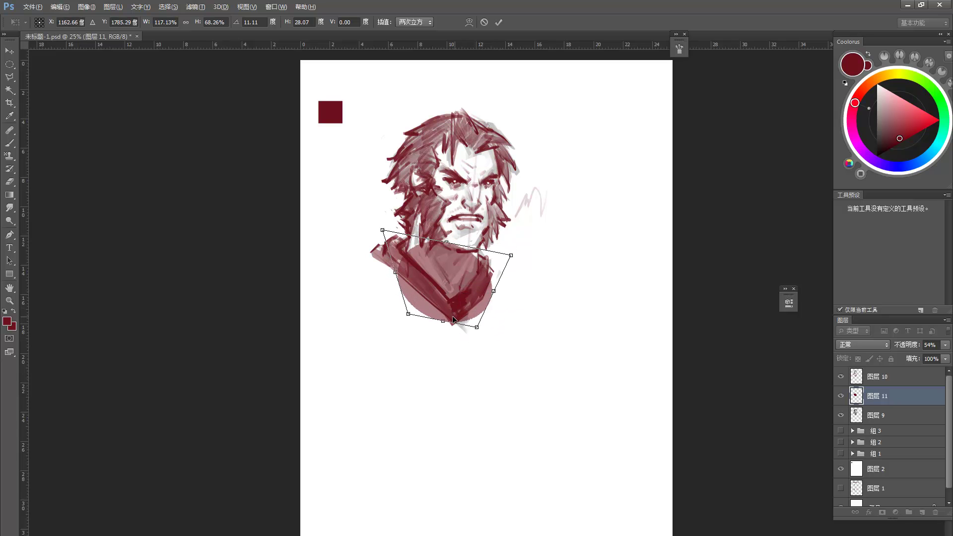
pyautogui.press('Return')
# Erase the part of the ellipse covering the neck and stretch the remaining shape outward past both sides of the collar
pyautogui.press('e')
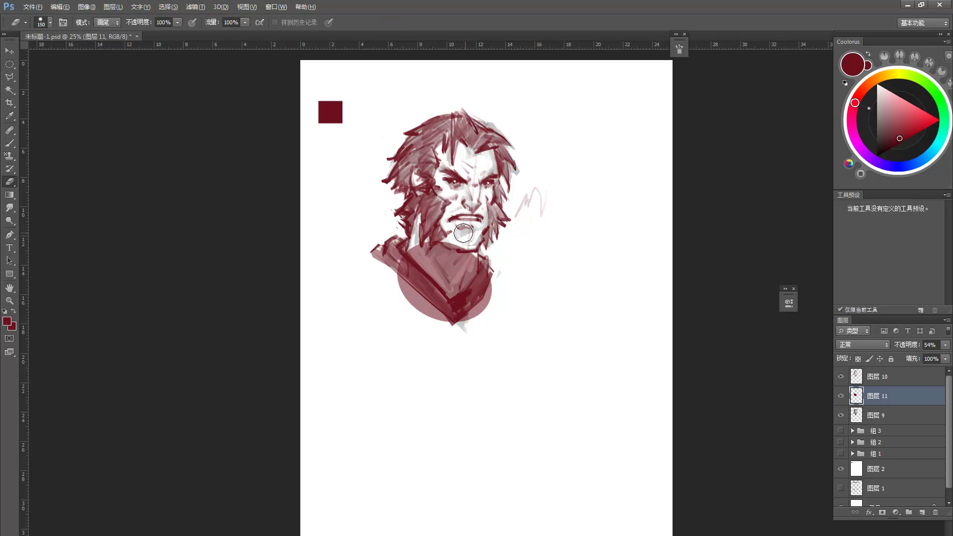
pyautogui.moveTo(470, 249)
pyautogui.mouseDown()
pyautogui.moveTo(452, 286)
pyautogui.moveTo(432, 270)
pyautogui.moveTo(370, 281)
pyautogui.mouseUp()
pyautogui.hotkey('ctrl', 't')
pyautogui.moveTo(494, 285); pyautogui.dragTo(502, 281)
pyautogui.press('Return')
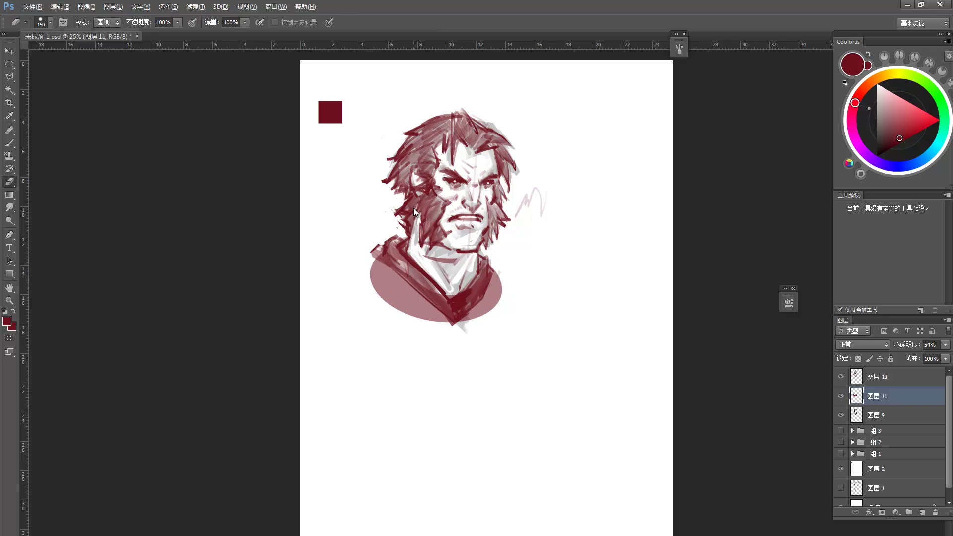
# Reduce the ellipse's height to 90.83% by raising its lower edge
pyautogui.hotkey('ctrl', 't')
pyautogui.moveTo(437, 323); pyautogui.dragTo(437, 315)
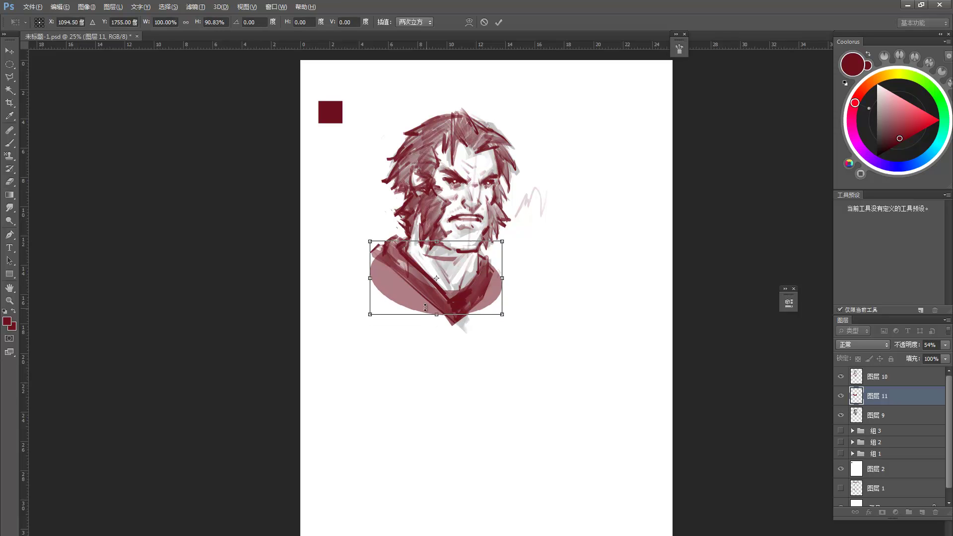
pyautogui.press('Return')
pyautogui.press('e')
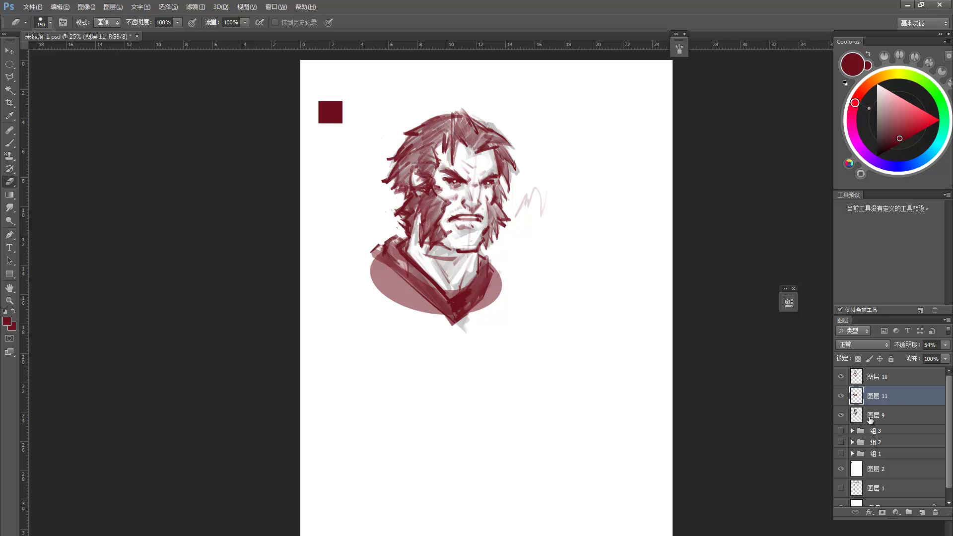
# Check 图层 10 and 图层 11 by toggling their visibility, make 图层 10 active and hide 图层 11
pyautogui.click(841, 376)
pyautogui.click(841, 378)
pyautogui.click(841, 396)
pyautogui.click(842, 396)
pyautogui.click(886, 378)
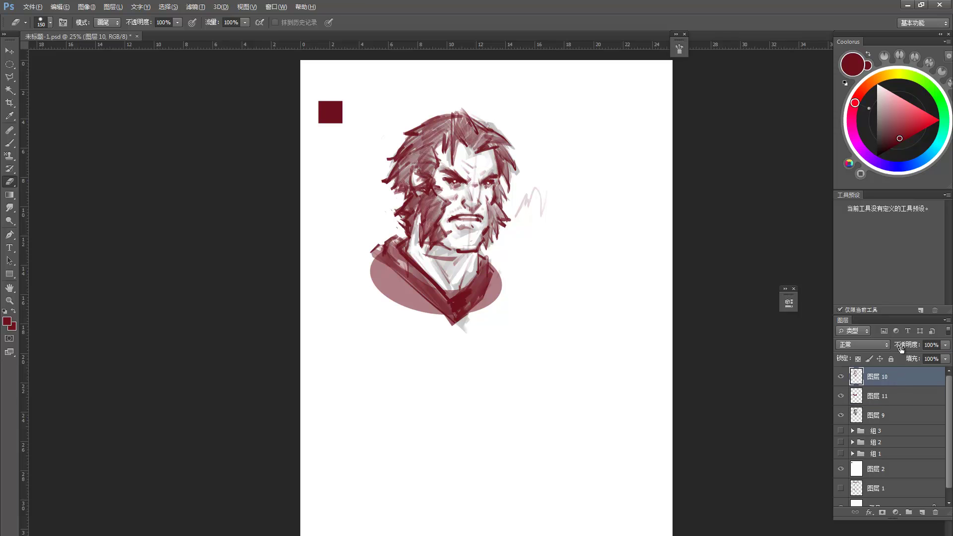
pyautogui.click(841, 396)
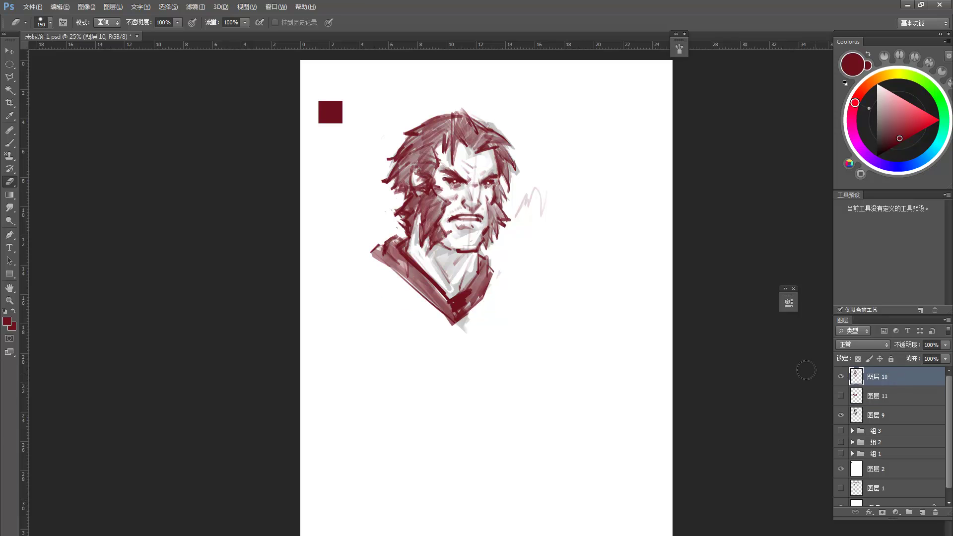
# Touch up the neck below the sideburn with the eraser and darken the hair lock above the forehead
pyautogui.press('b')
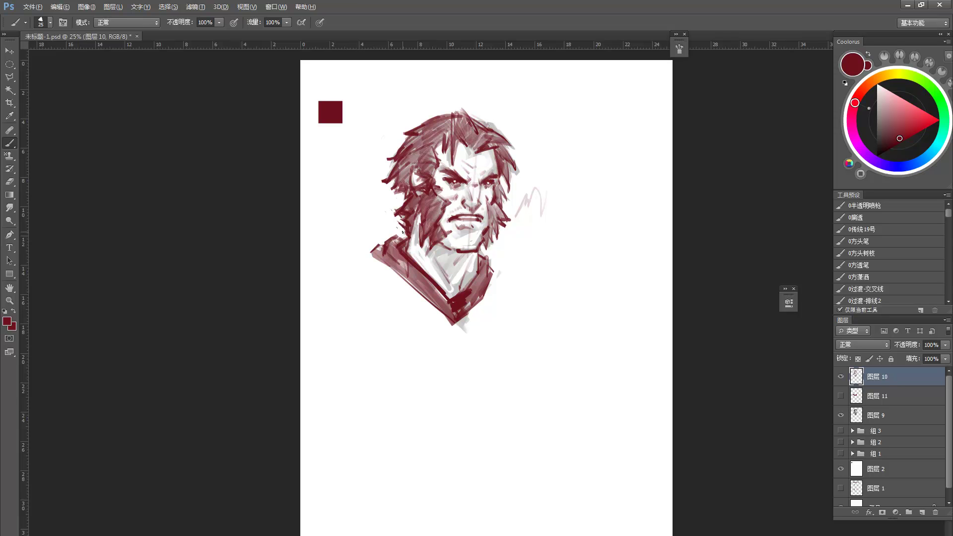
pyautogui.press('e')
pyautogui.moveTo(418, 254); pyautogui.dragTo(437, 250)
pyautogui.press('b')
pyautogui.moveTo(462, 140); pyautogui.dragTo(475, 150)
# Erase the hair spike at the crown and redraw it with a cleaner edge running down the far side of the head
pyautogui.press('e')
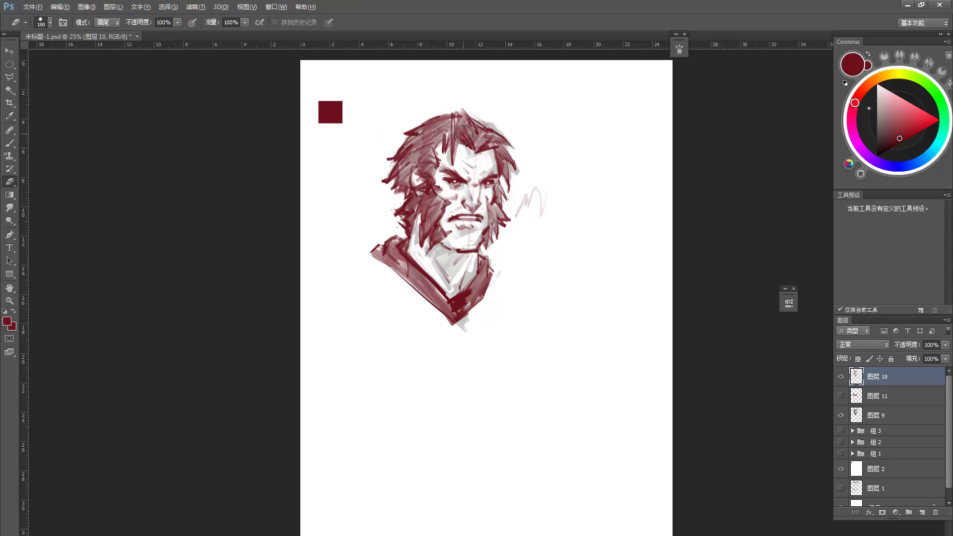
pyautogui.press('b')
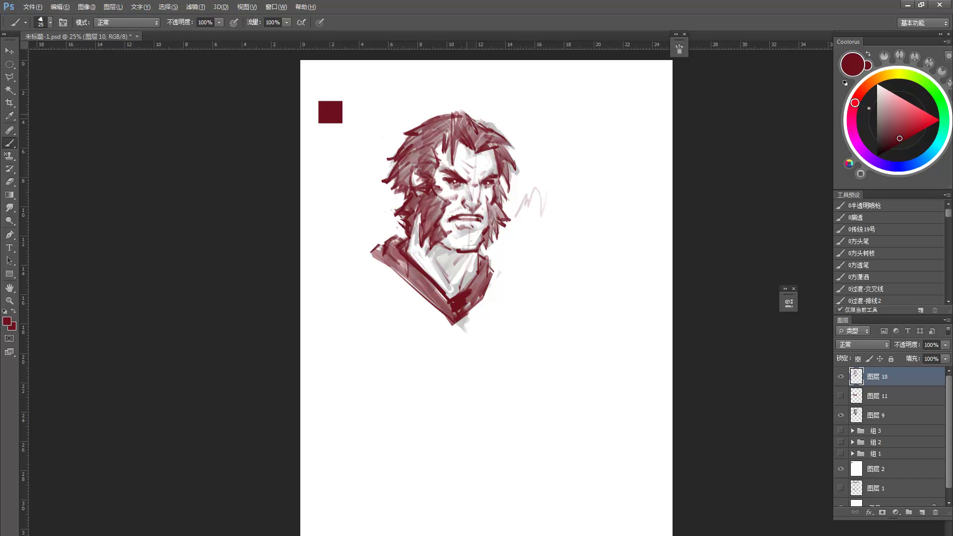
pyautogui.moveTo(463, 111); pyautogui.dragTo(479, 120)
pyautogui.press('e')
pyautogui.moveTo(482, 135)
pyautogui.mouseDown()
pyautogui.moveTo(453, 104)
pyautogui.moveTo(464, 108)
pyautogui.moveTo(449, 110)
pyautogui.moveTo(493, 123)
pyautogui.mouseUp()
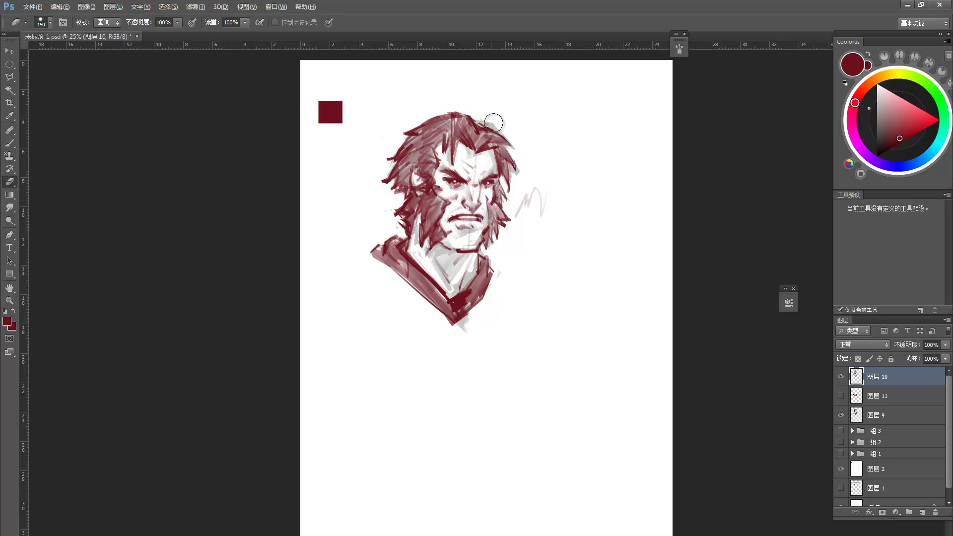
pyautogui.press('b')
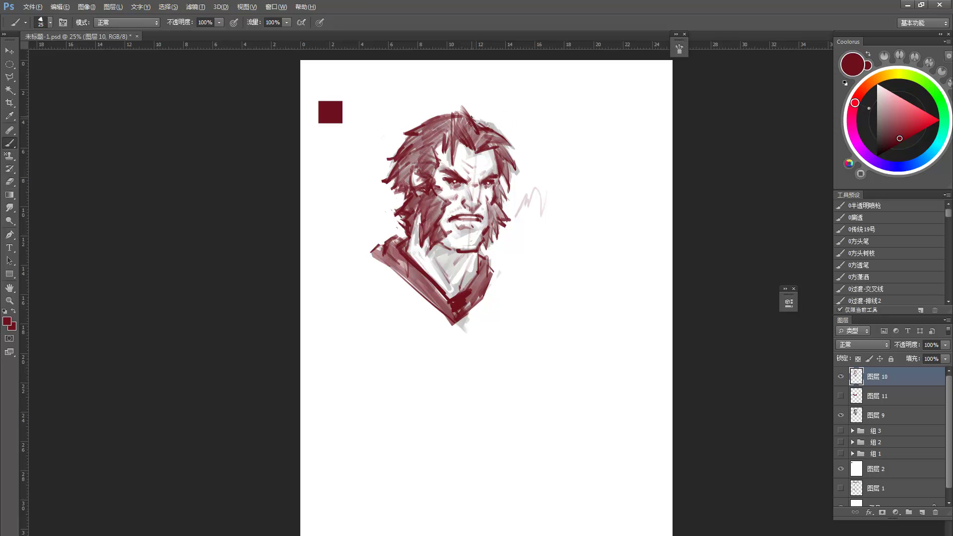
pyautogui.moveTo(471, 113)
pyautogui.mouseDown()
pyautogui.moveTo(490, 129)
pyautogui.moveTo(479, 127)
pyautogui.mouseUp()
pyautogui.moveTo(473, 114); pyautogui.dragTo(485, 123)
# Compare the portrait with 图层 10, 图层 11 and 图层 9 toggled off and on, ending with all three shown
pyautogui.click(839, 377)
pyautogui.click(839, 382)
pyautogui.click(841, 396)
pyautogui.click(840, 398)
pyautogui.click(839, 413)
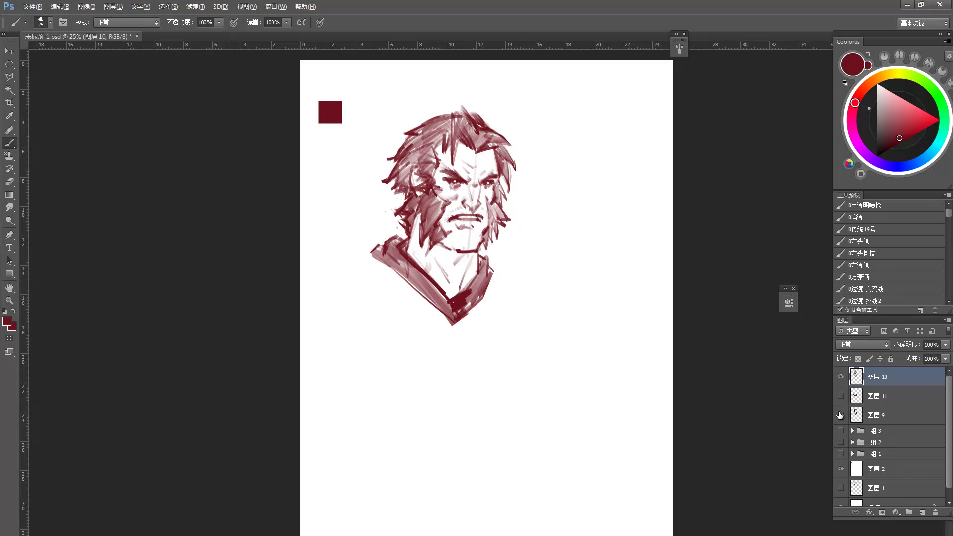
pyautogui.click(841, 412)
pyautogui.click(840, 413)
pyautogui.click(841, 415)
pyautogui.click(840, 395)
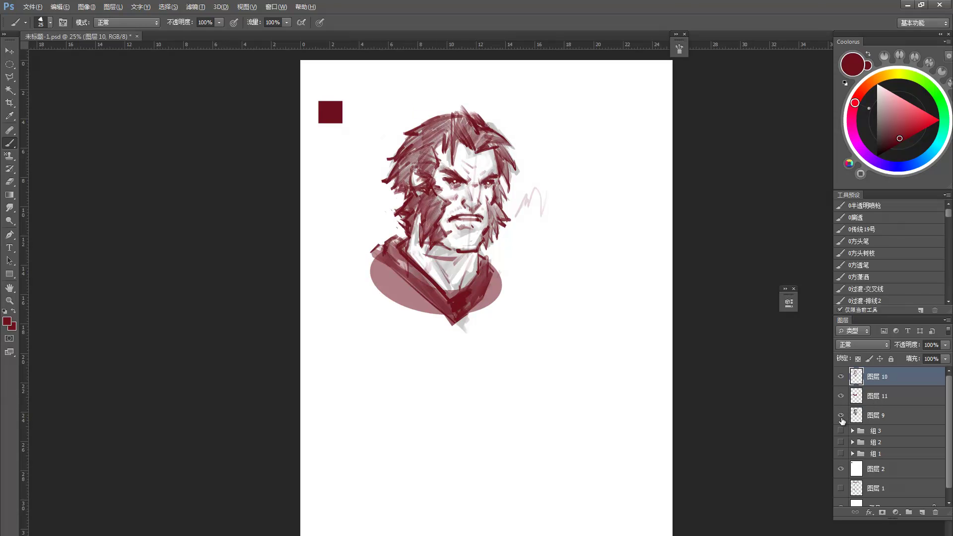
# Hide 图层 9, 图层 11 and 图层 10 to clear the male portrait from the canvas
pyautogui.click(841, 416)
pyautogui.click(839, 397)
pyautogui.click(839, 397)
pyautogui.click(840, 396)
pyautogui.click(840, 377)
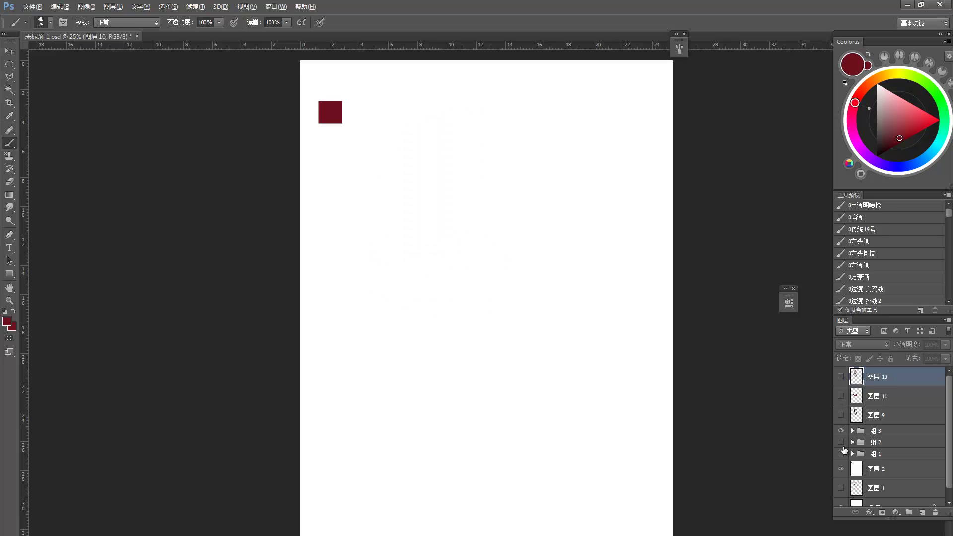
# Select 组 3, check the three groups by toggling their visibility, and leave 组 3 and 组 2 shown
pyautogui.click(872, 433)
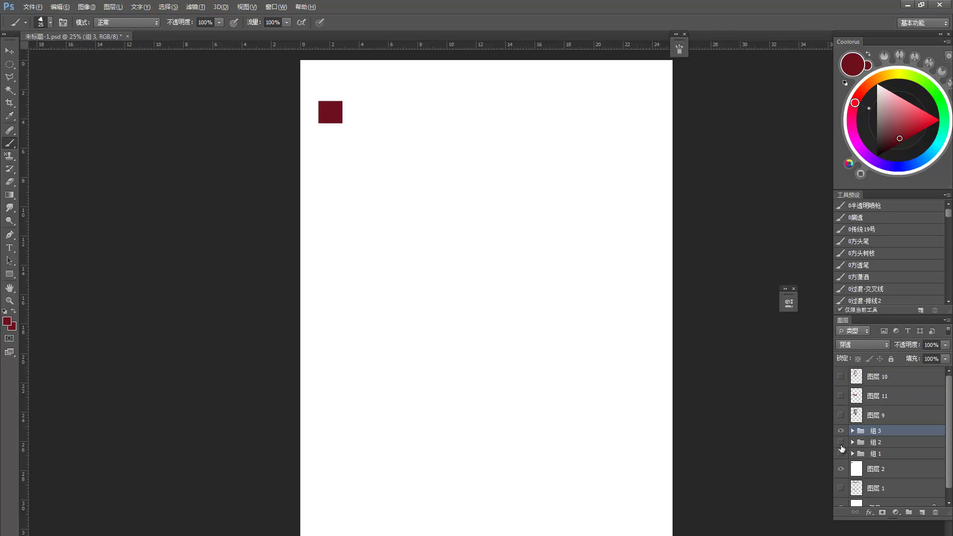
pyautogui.click(841, 444)
pyautogui.click(842, 432)
pyautogui.click(841, 442)
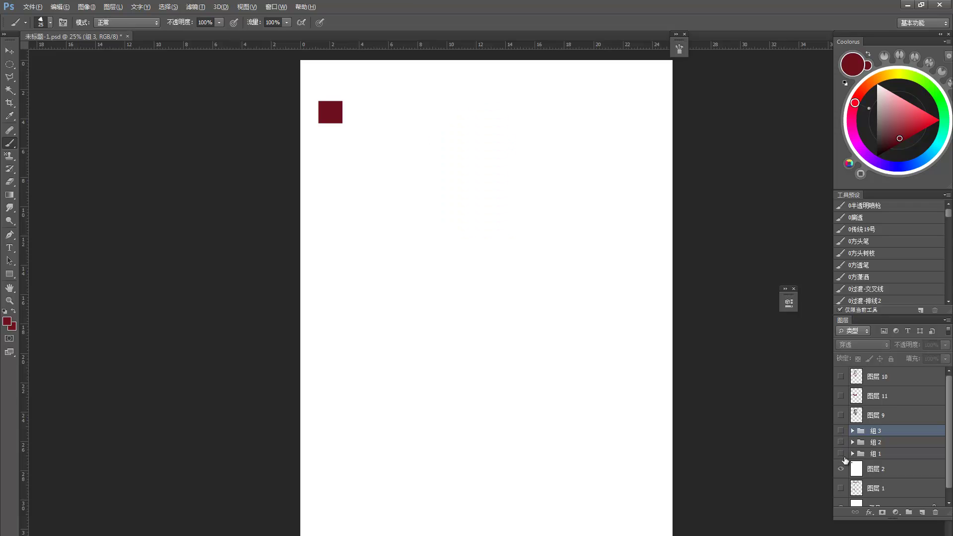
pyautogui.click(841, 453)
pyautogui.click(841, 453)
pyautogui.click(841, 442)
pyautogui.click(841, 430)
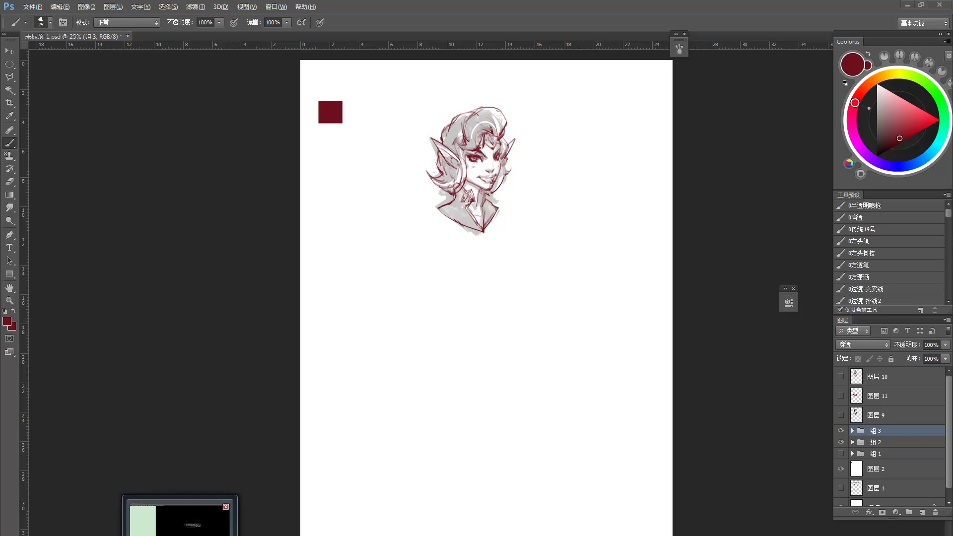
pyautogui.click(180, 535)
pyautogui.click(905, 5)
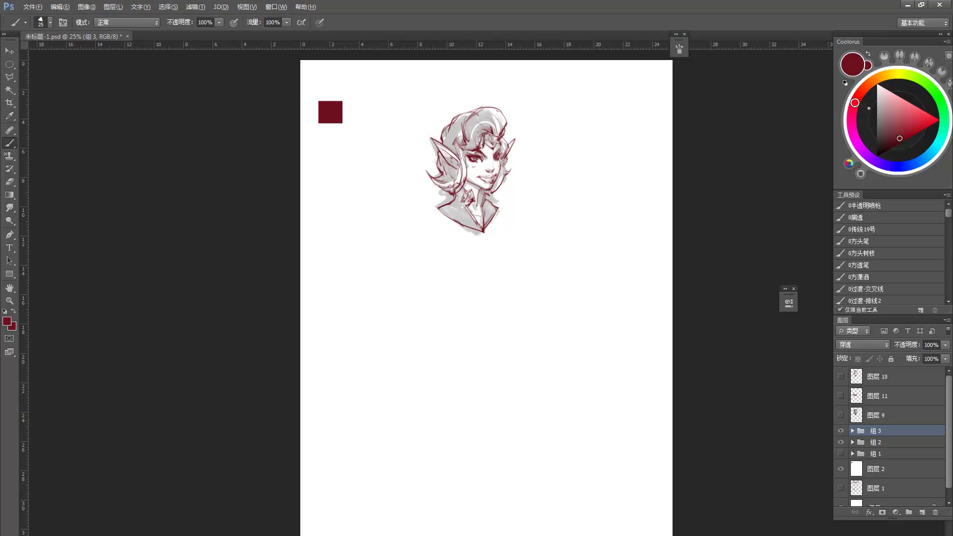